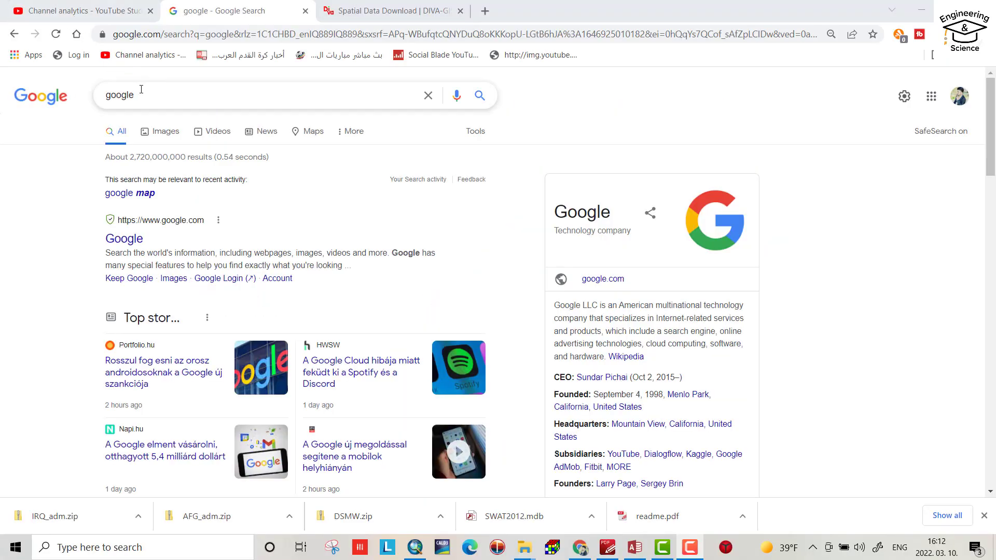
Step: Search Google for 'soil map fao'
left_click_drag(135, 95, 106, 93)
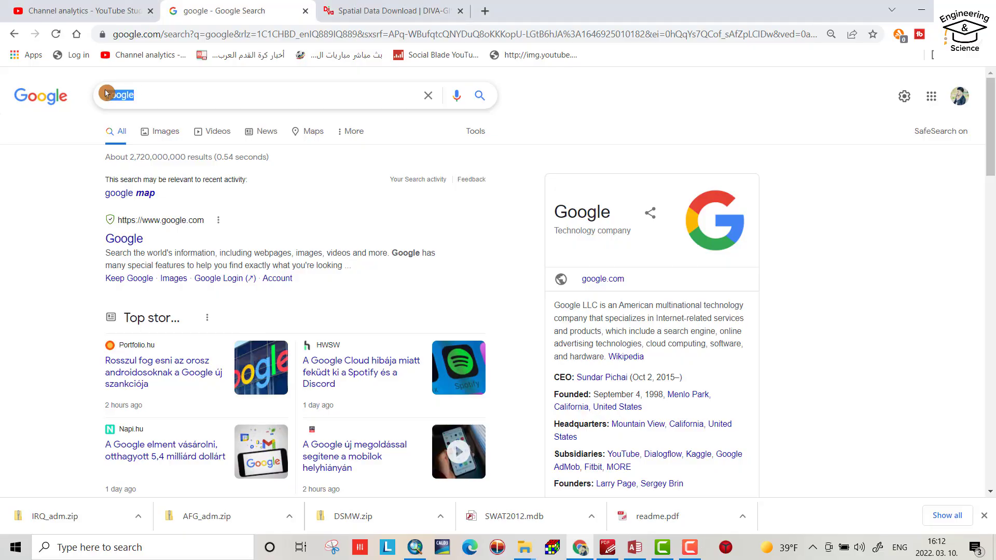
type("soil ma")
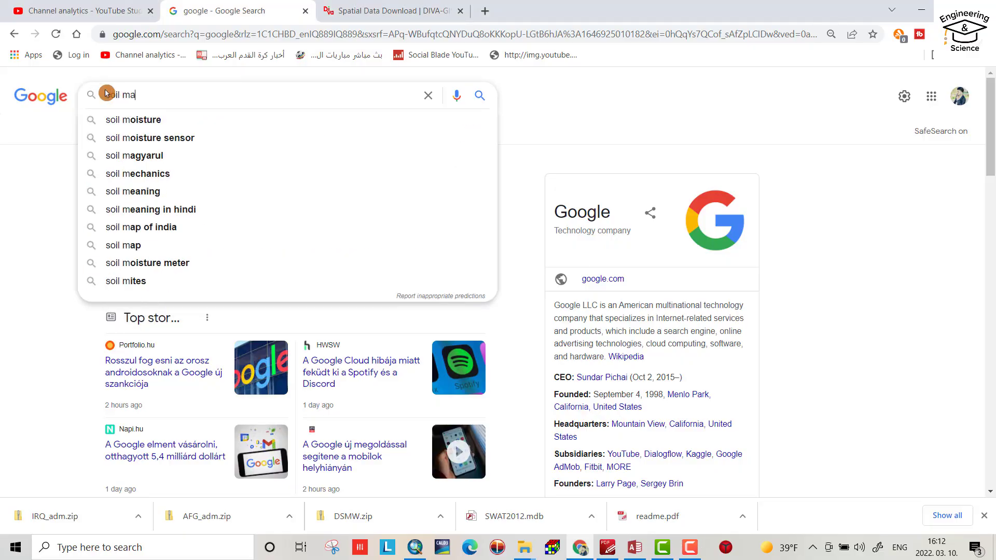
type("p fao")
key("Return")
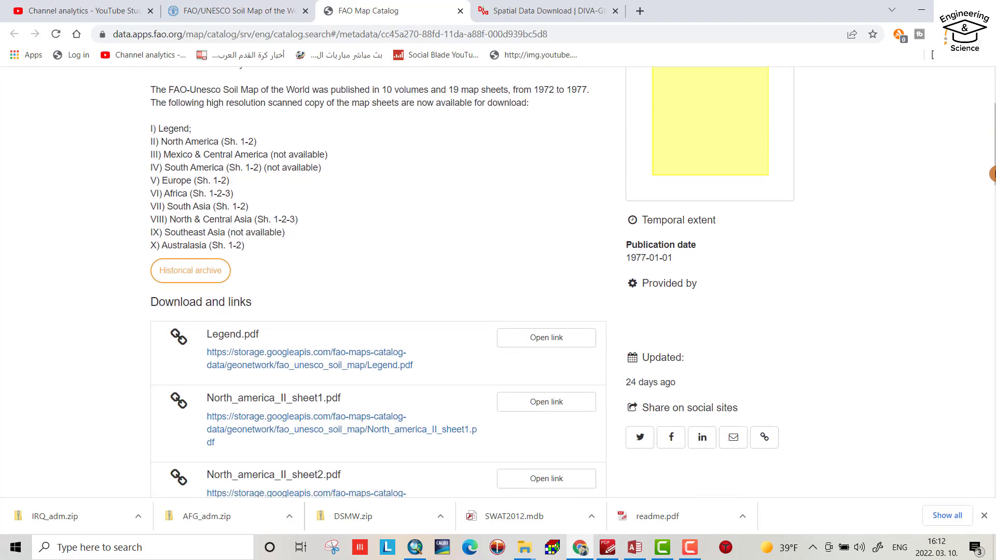
Step: Browse the FAO Digital Soil Map of the World record and its download links
scroll(993, 174, "down", 13)
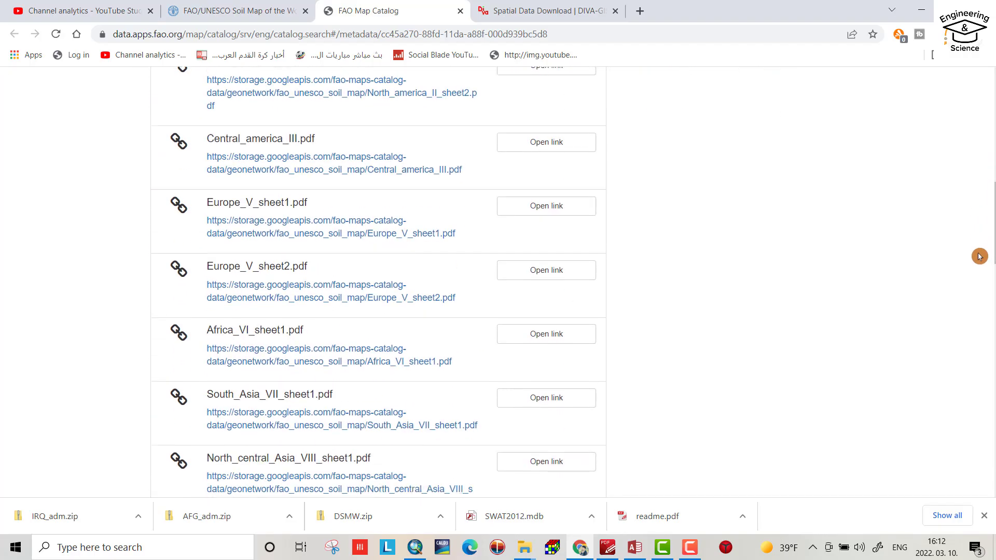
scroll(971, 302, "down", 4)
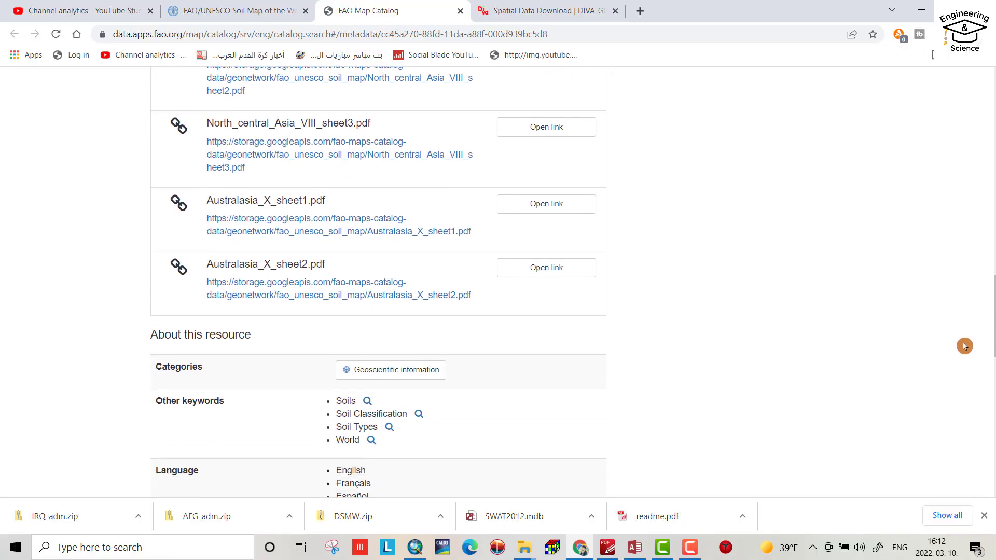
scroll(960, 322, "up", 7)
scroll(949, 260, "down", 13)
scroll(936, 400, "up", 1)
scroll(935, 441, "down", 6)
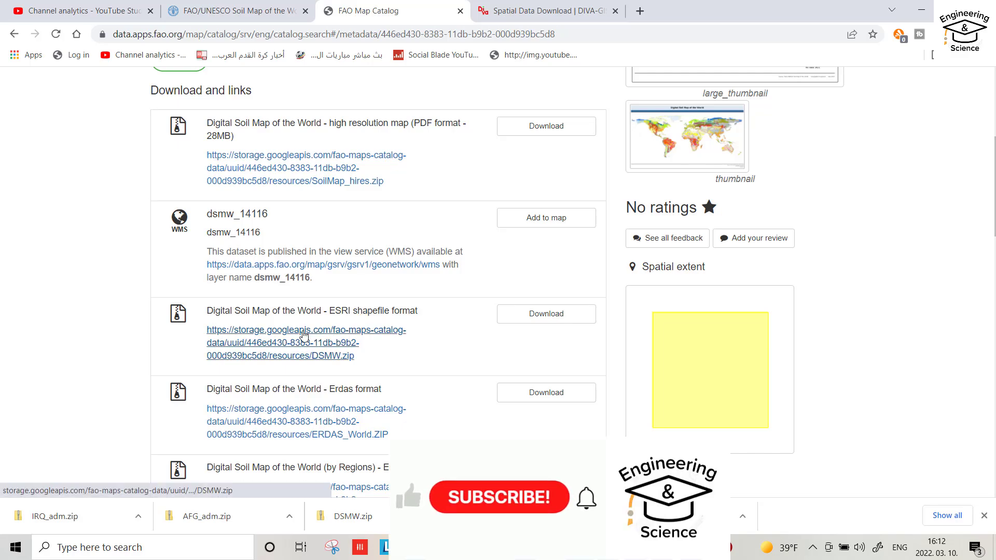
Step: Download the ESRI shapefile DSMW.zip and show it in the Downloads folder
left_click(498, 317)
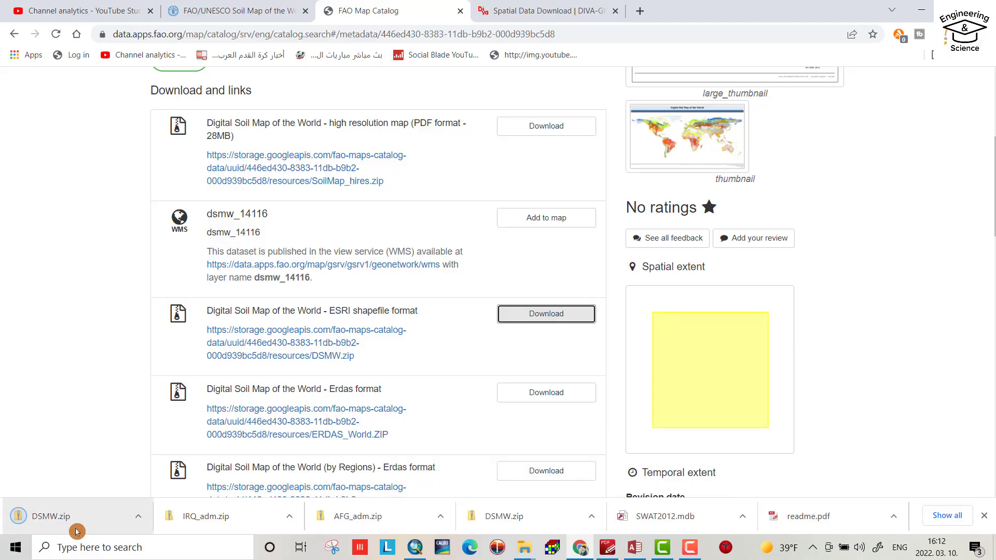
left_click(138, 515)
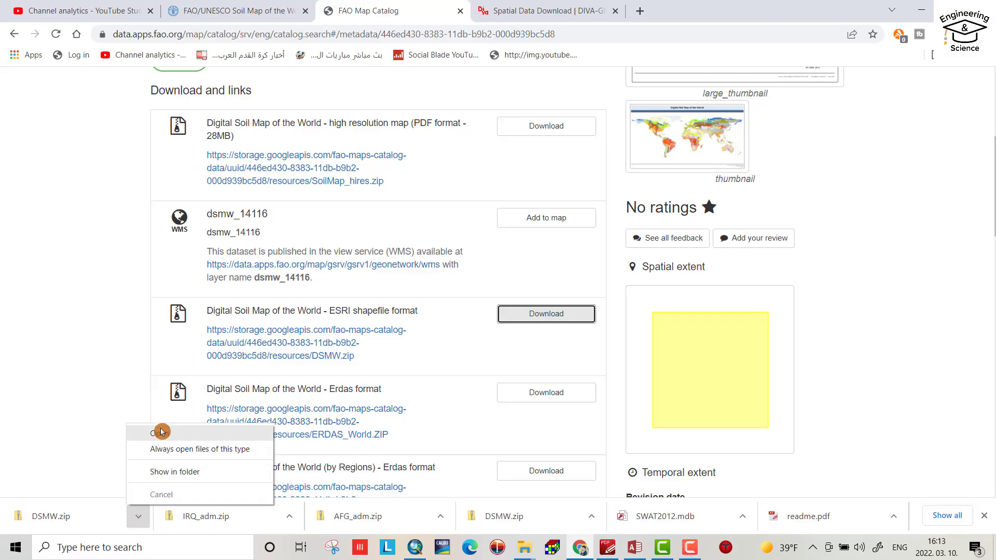
left_click(166, 473)
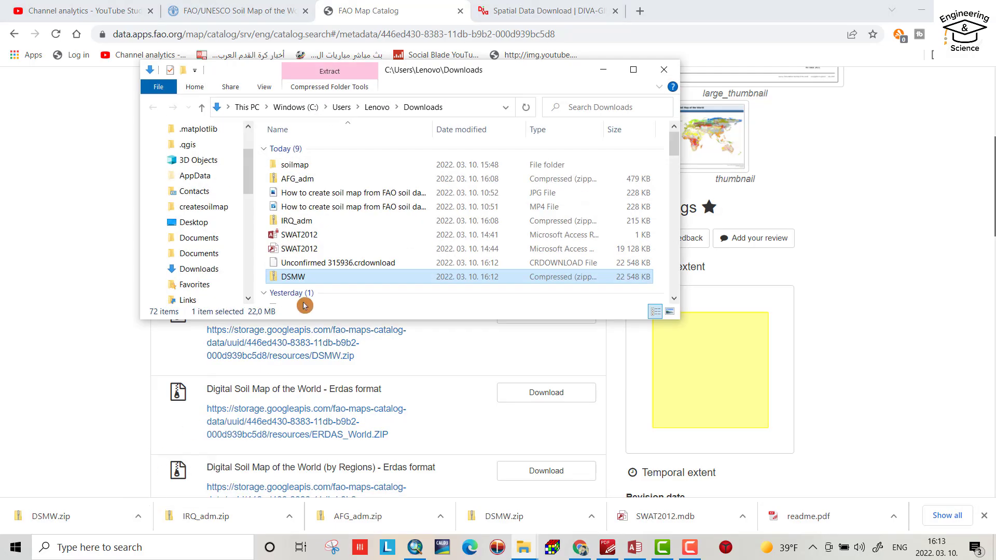
Step: Cut DSMW.zip and minimize the browser and Downloads windows to reveal the desktop
right_click(305, 277)
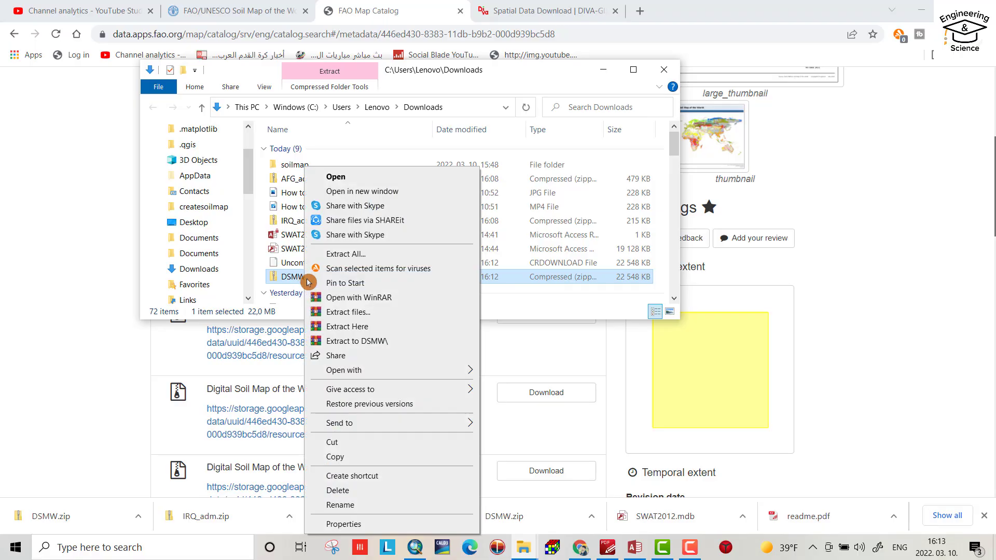
left_click(333, 439)
left_click(36, 319)
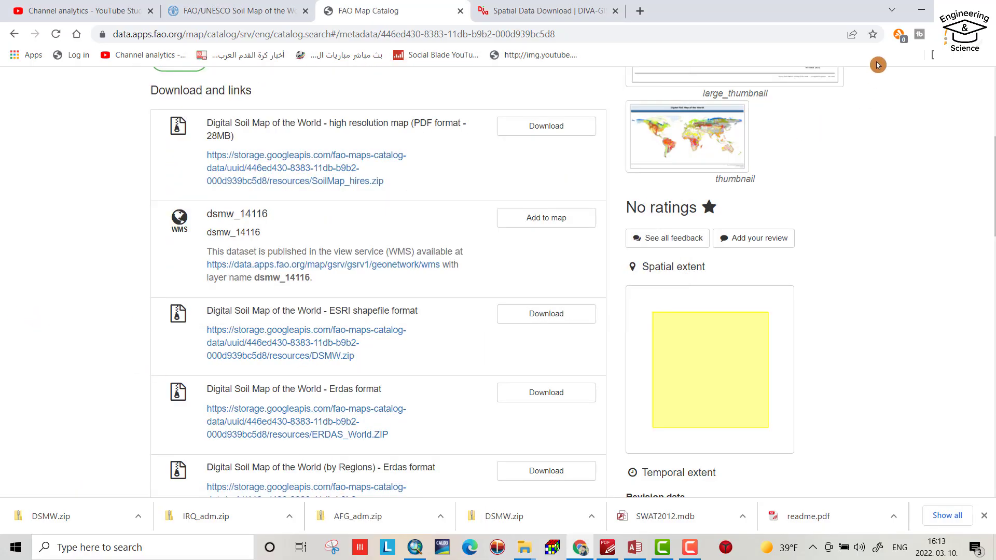
left_click(921, 9)
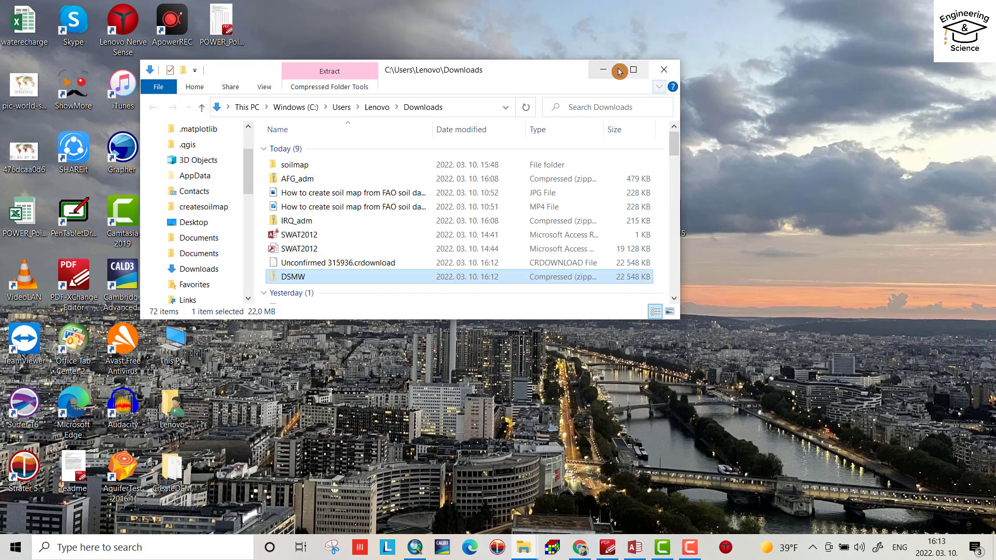
left_click(603, 70)
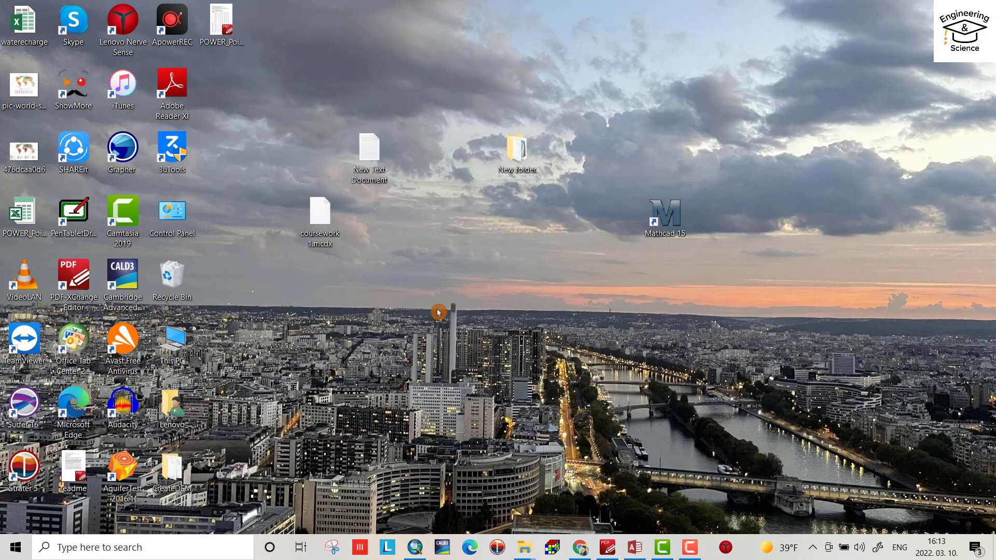
Step: Create a desktop folder named SoilMapForStudyArea and open it
right_click(472, 357)
mouse_move(536, 315)
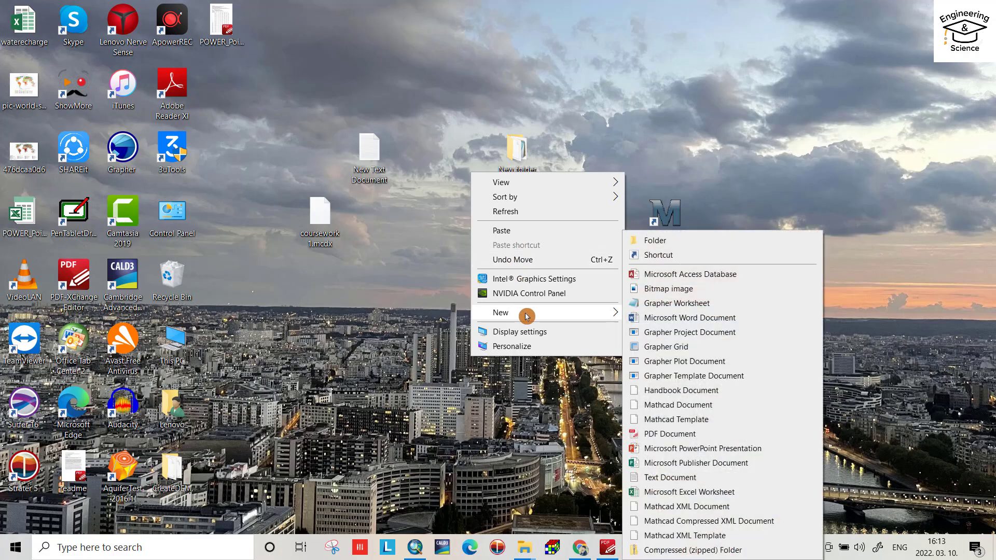
left_click(651, 240)
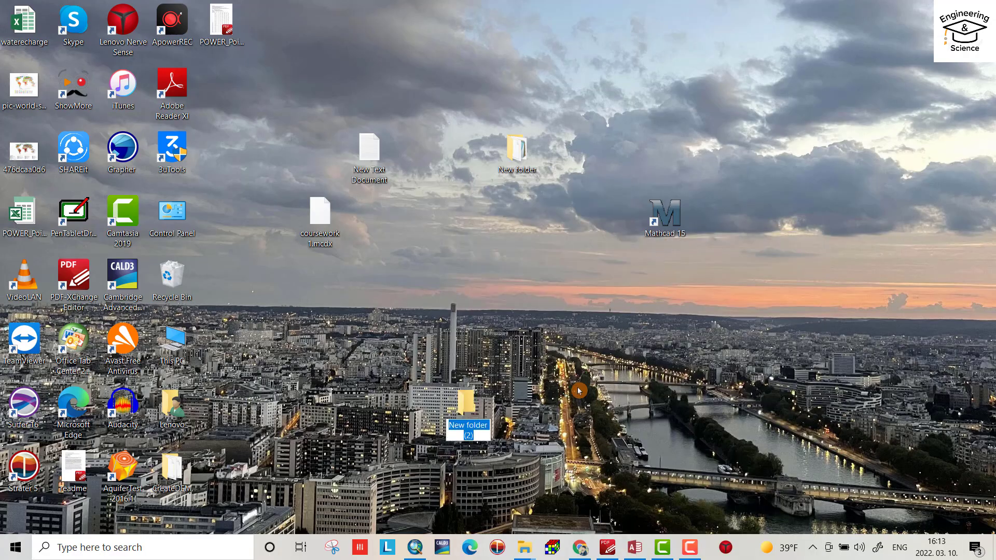
type("SoilMapForStu")
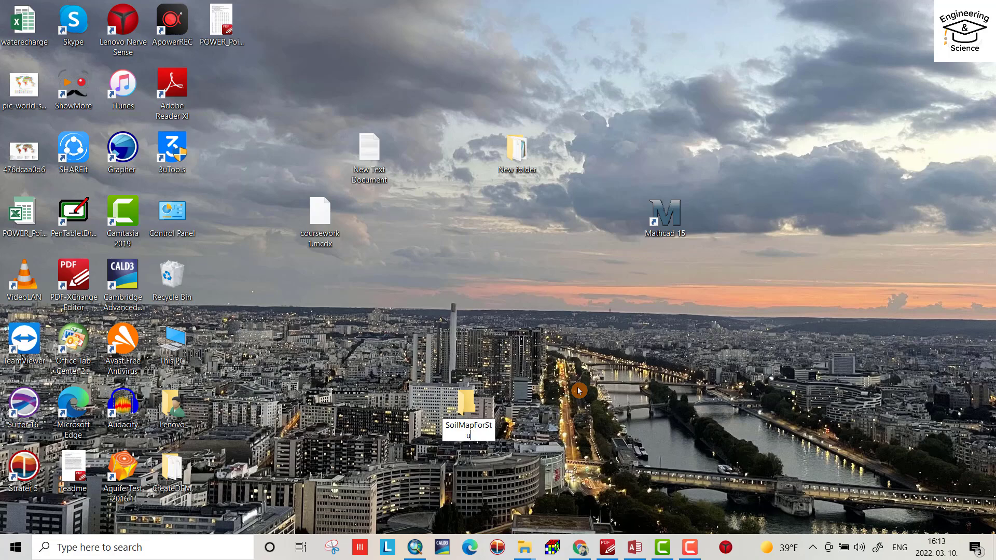
key("BackSpace")
type("udyArea")
left_click(481, 405)
double_click(481, 405)
Step: Paste DSMW.zip into the folder and extract its shapefile files there
right_click(322, 201)
left_click(357, 288)
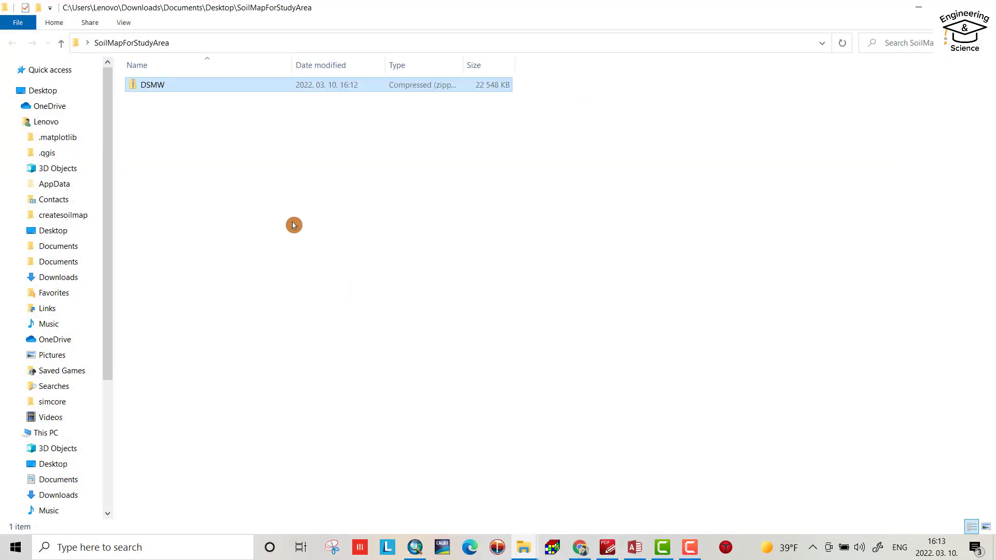
right_click(209, 89)
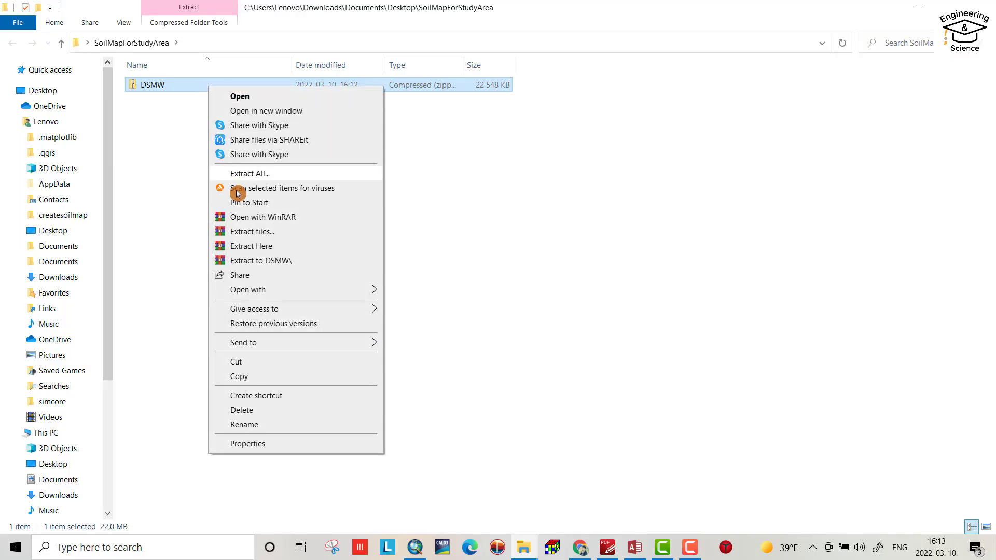
left_click(246, 247)
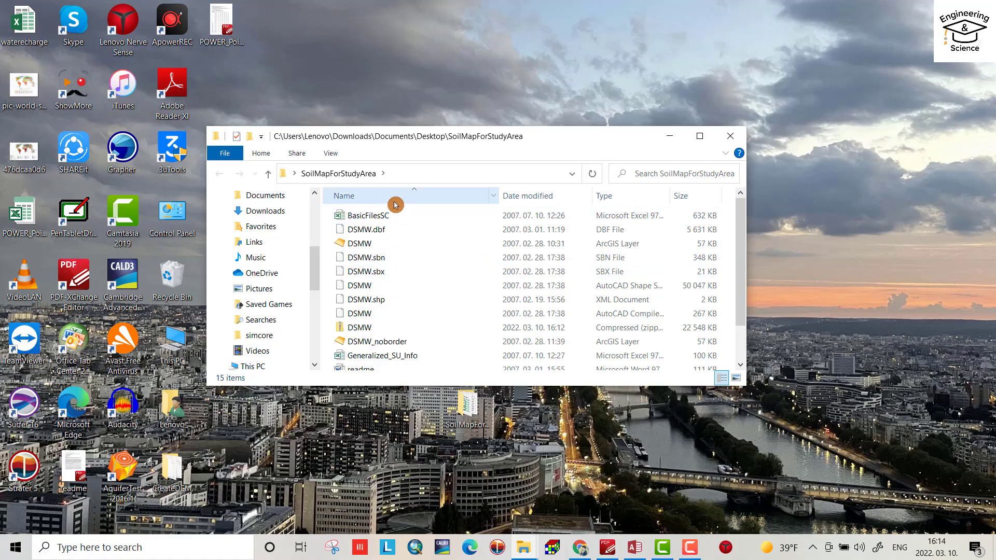
scroll(396, 316, "down", 2)
scroll(395, 310, "up", 2)
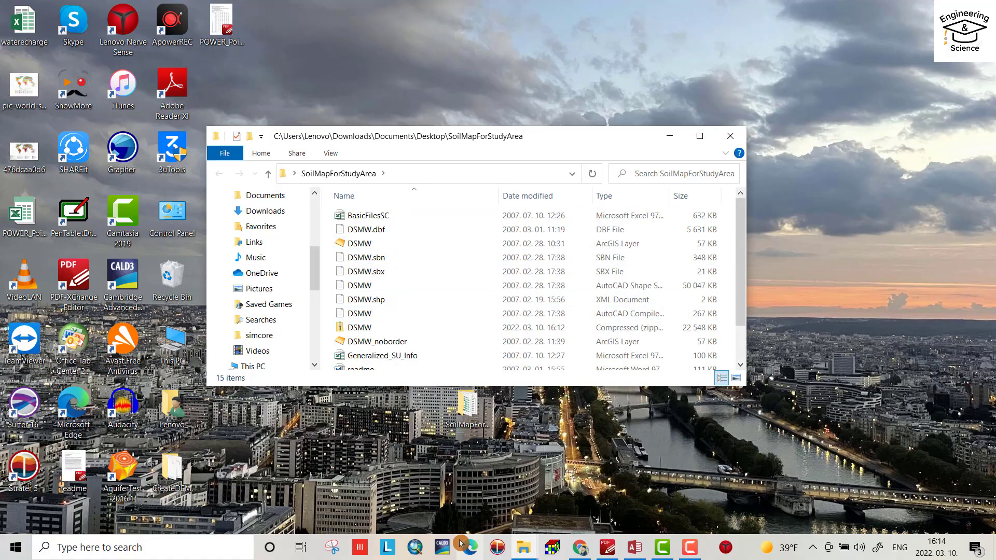
left_click(417, 551)
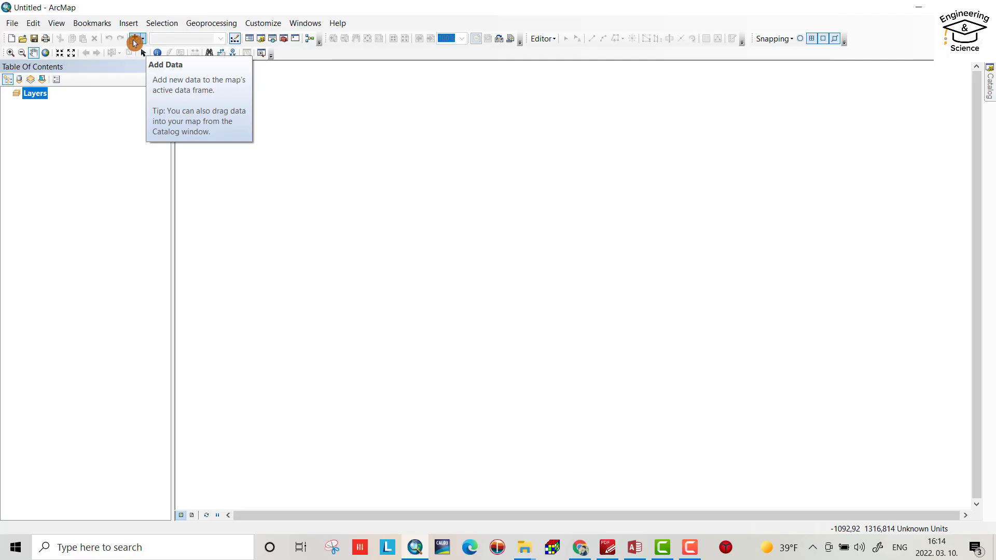
Step: Connect to Desktop\SoilMapForStudyArea and add DSMW.shp to the map
left_click(134, 39)
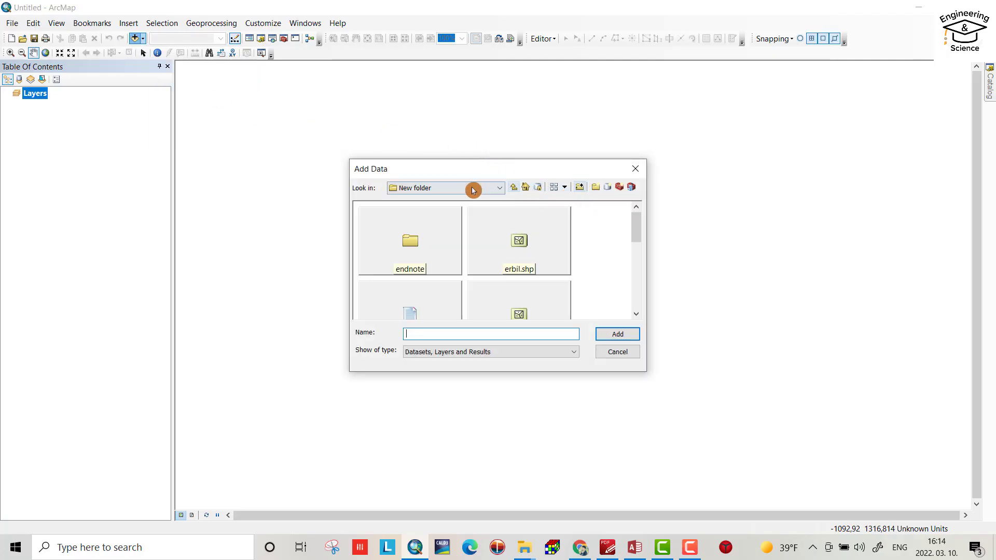
left_click(582, 187)
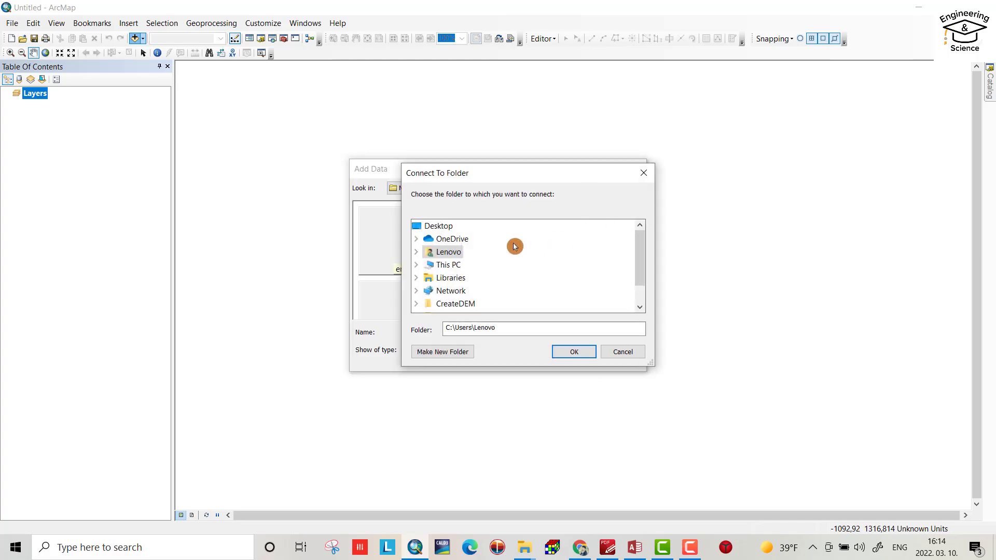
left_click(451, 227)
left_click_drag(647, 251, 646, 264)
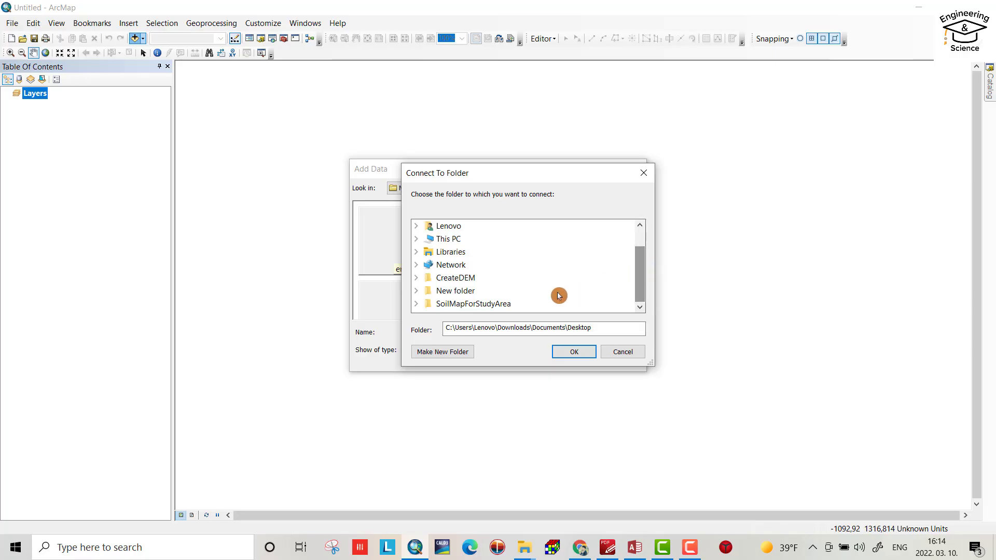
left_click(493, 305)
left_click(575, 351)
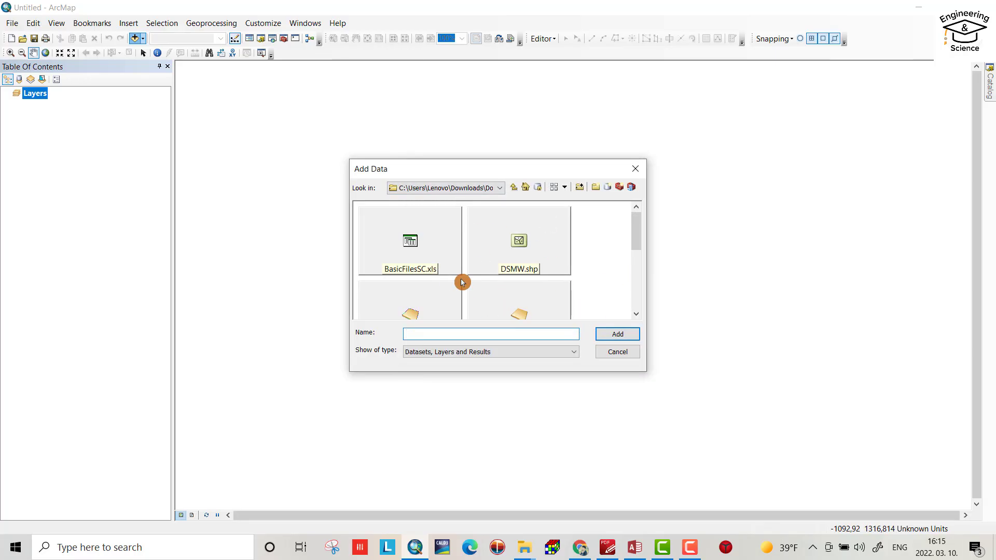
left_click(523, 270)
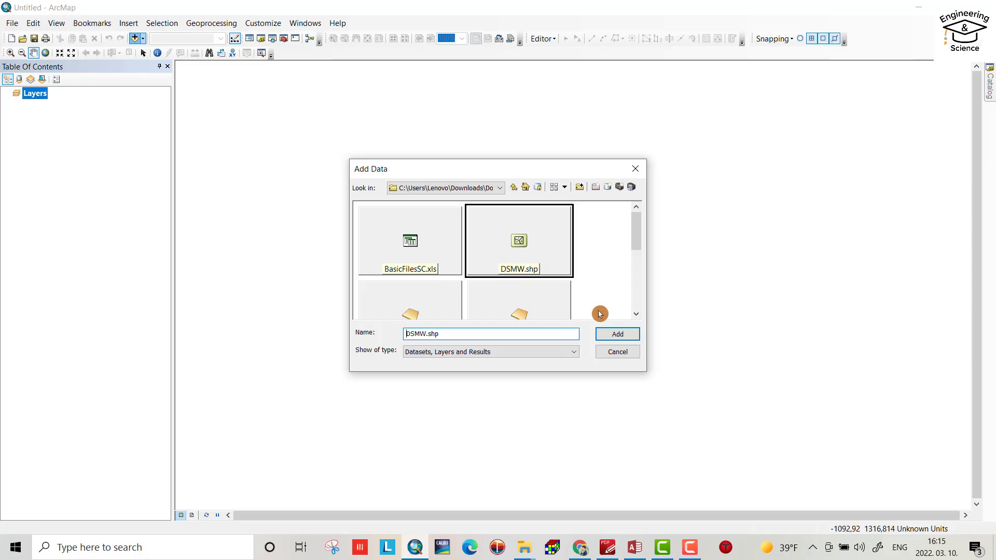
left_click(606, 334)
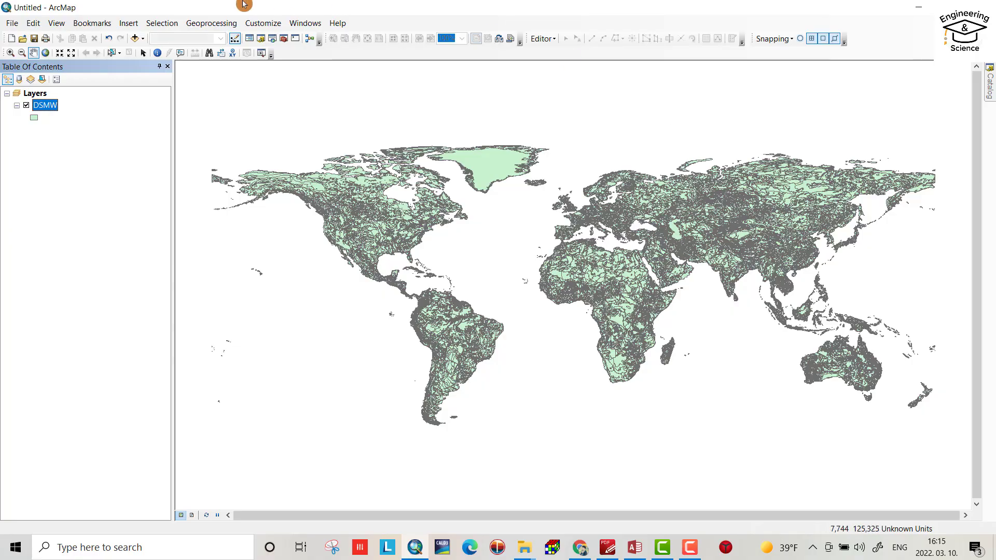
Step: Open the DSMW layer's attribute table listing its 34112 soil records
right_click(43, 106)
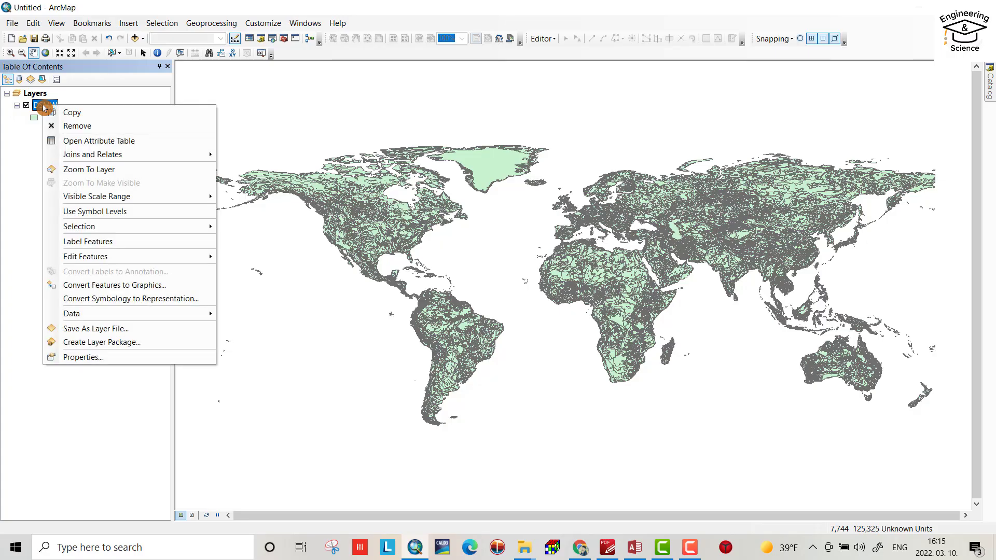
left_click(85, 141)
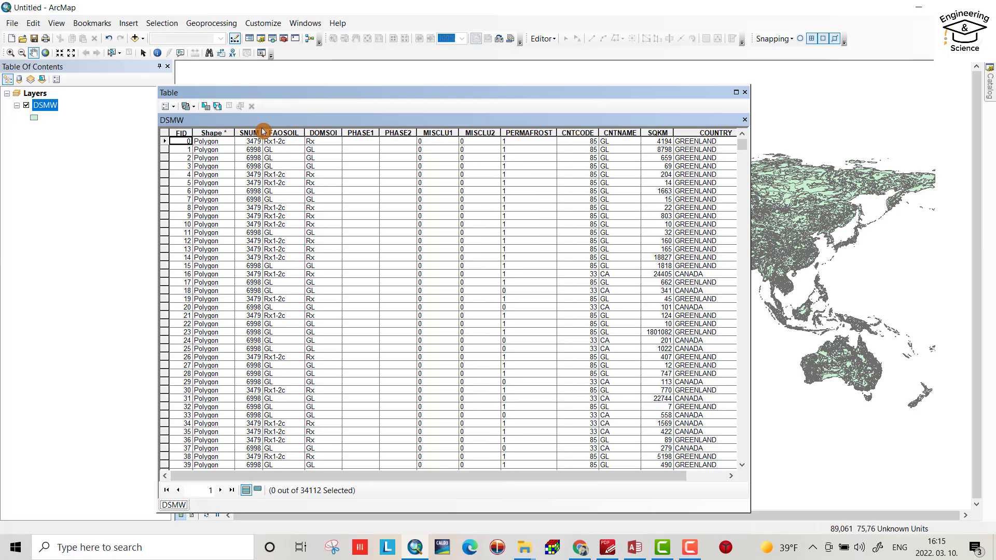
Step: Build the query "COUNTRY" = 'IRAQ' in Select by Attributes
left_click(185, 108)
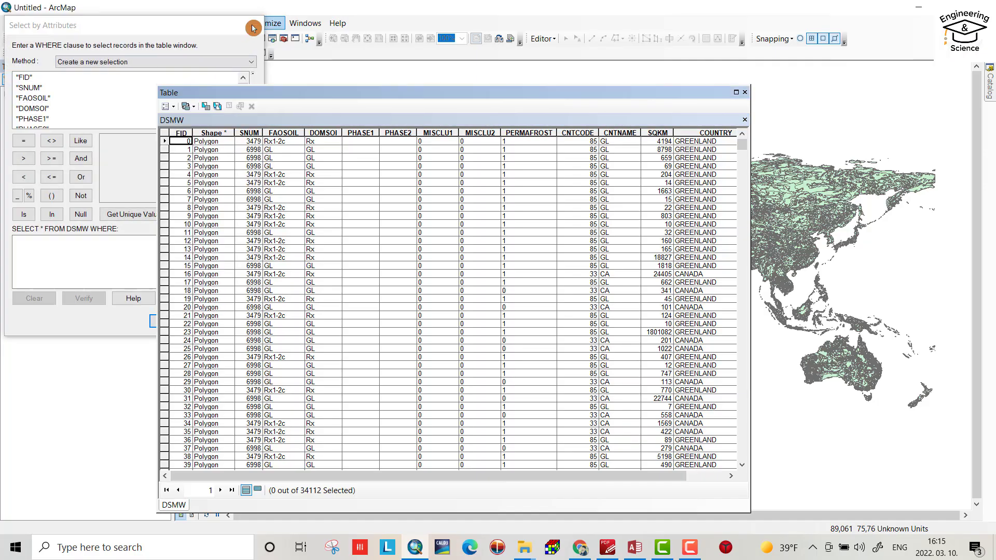
left_click(253, 25)
left_click(205, 108)
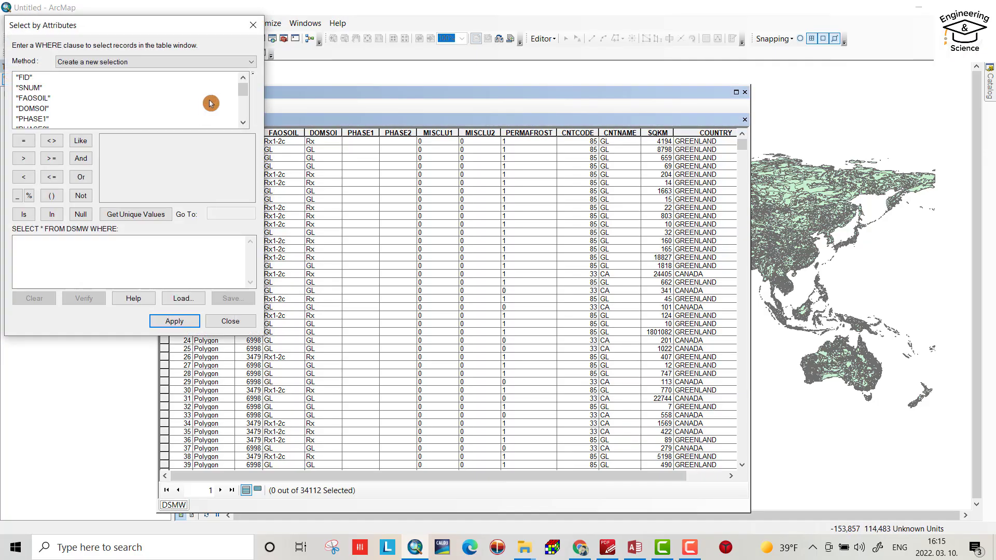
scroll(78, 98, "down", 3)
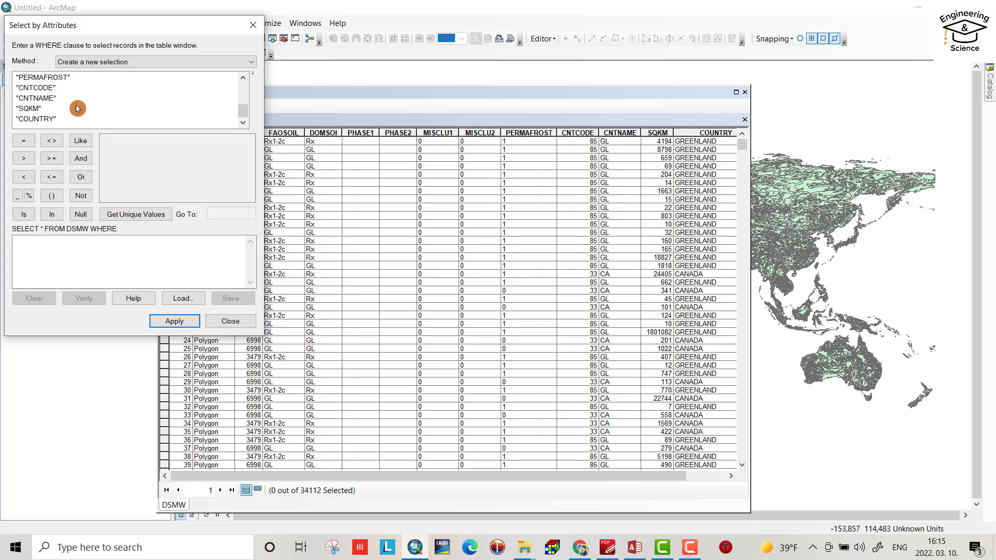
left_click(42, 120)
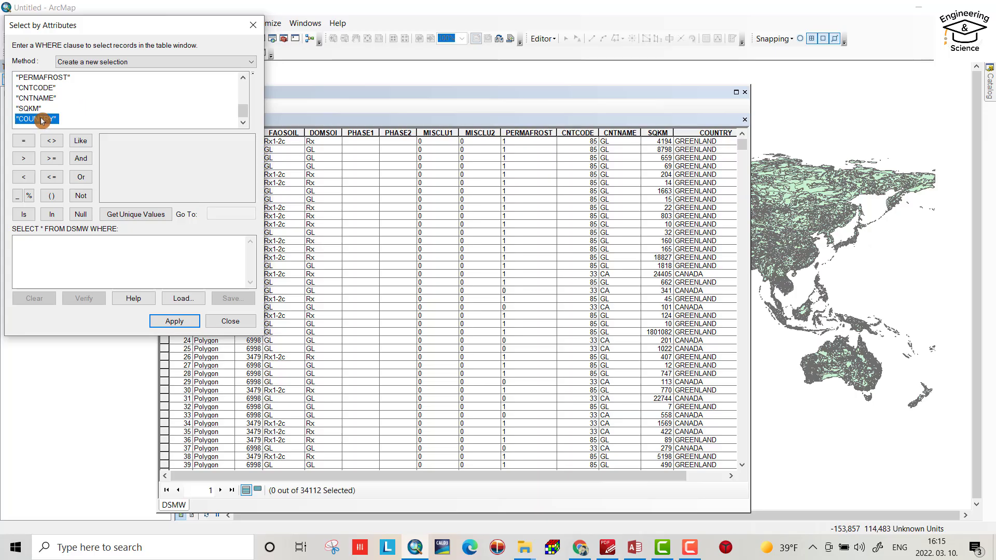
double_click(41, 120)
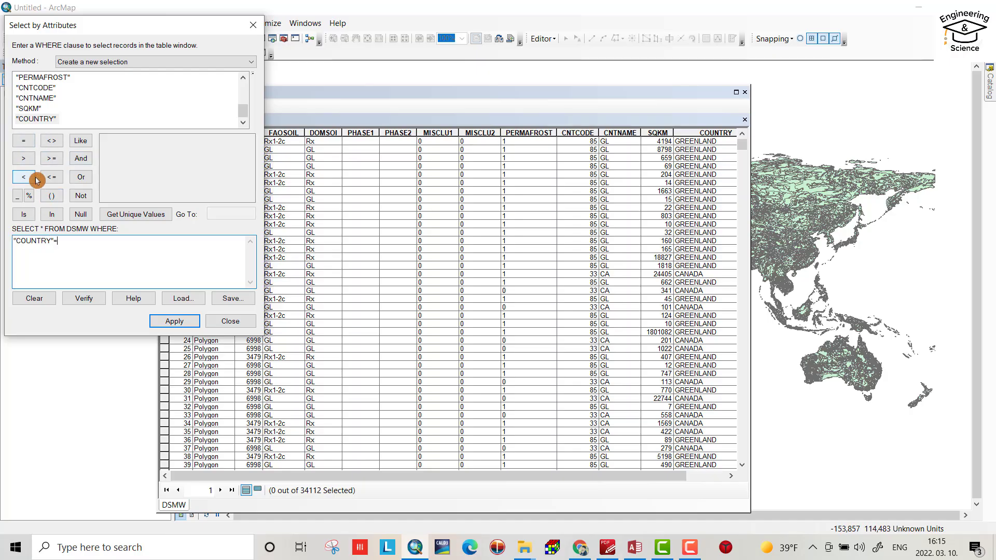
left_click(133, 219)
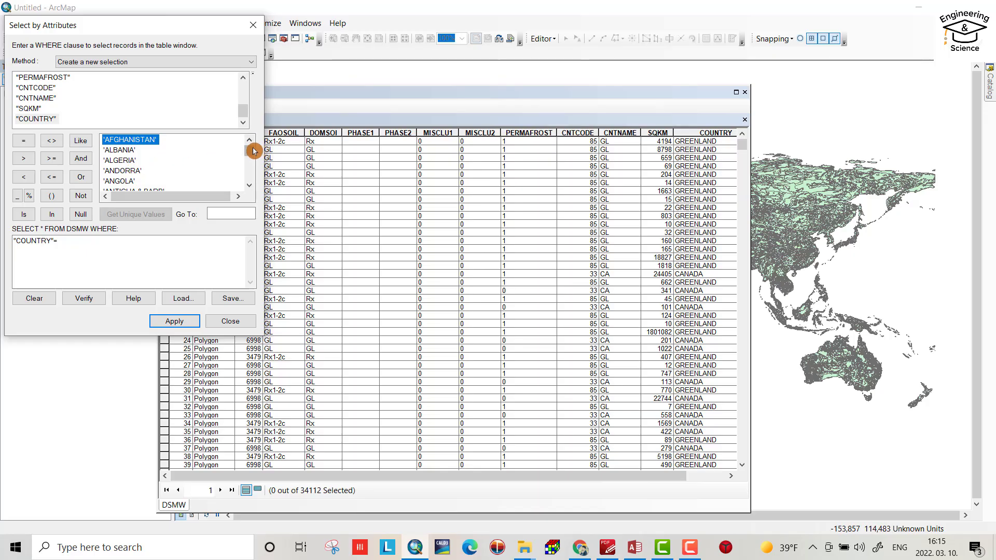
left_click_drag(254, 151, 108, 173)
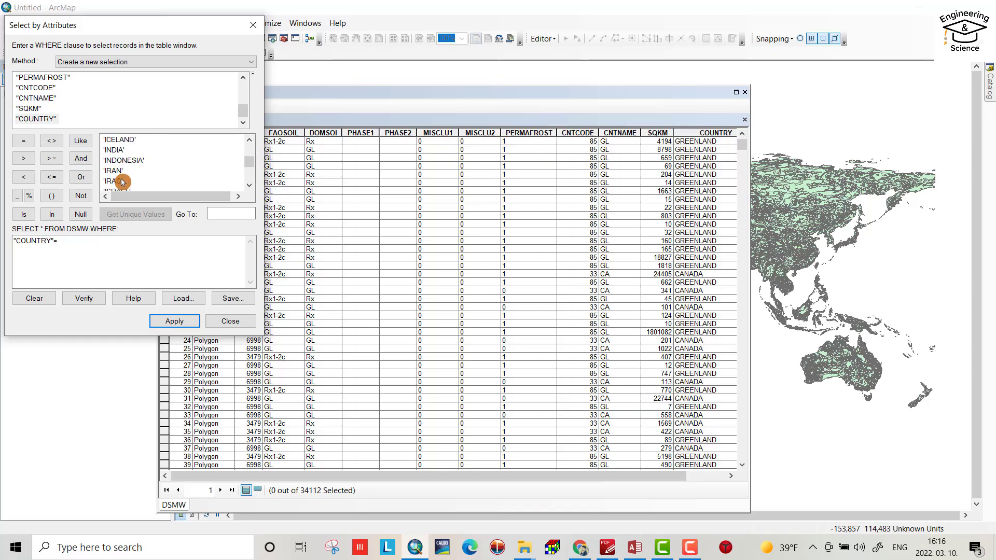
double_click(120, 182)
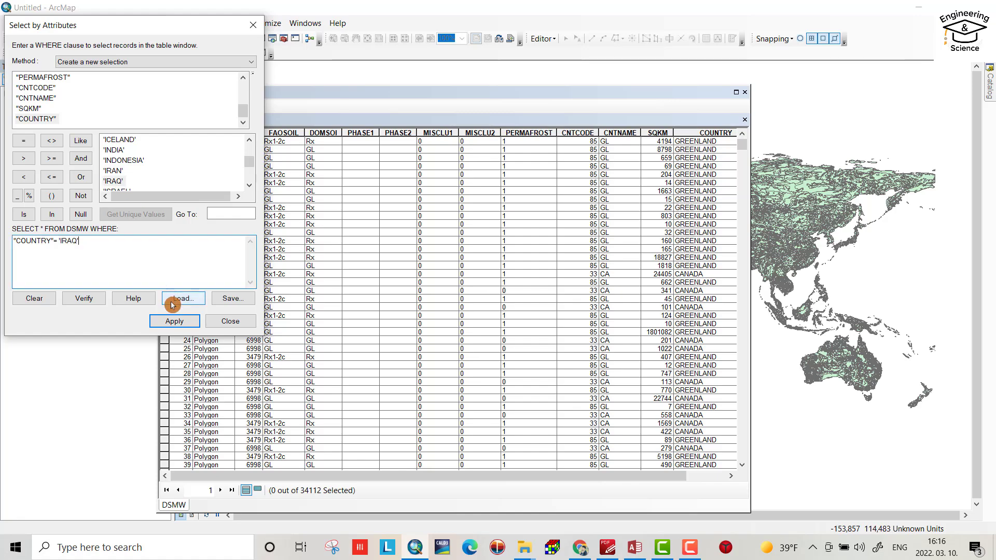
Step: Apply the query to select Iraq's 142 polygons, then close the query window
left_click(174, 322)
left_click(314, 182)
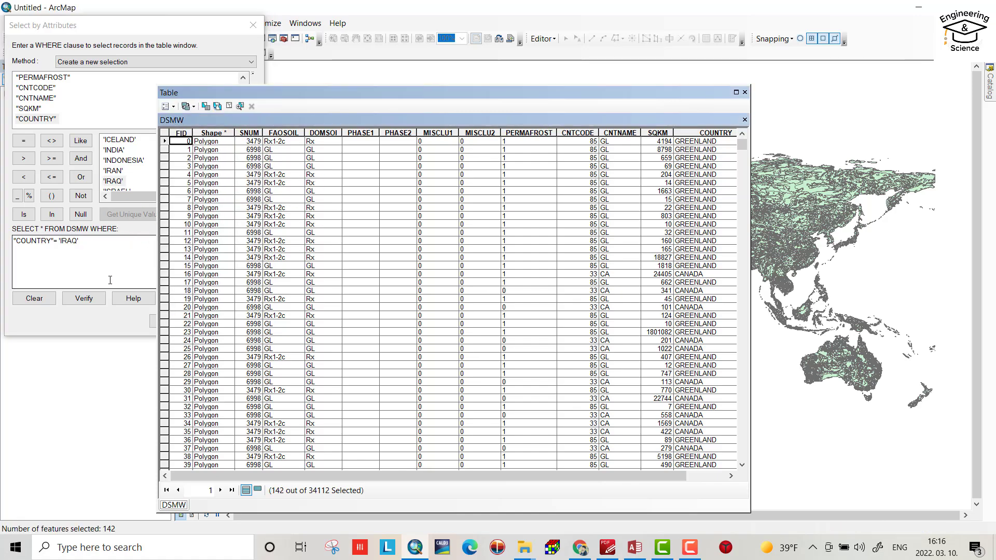
left_click(95, 334)
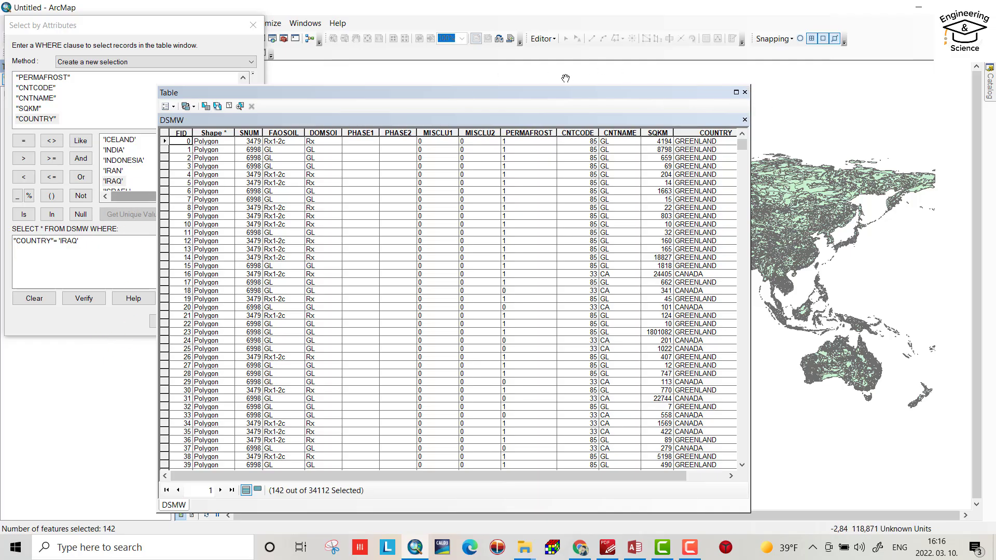
left_click_drag(556, 96, 644, 175)
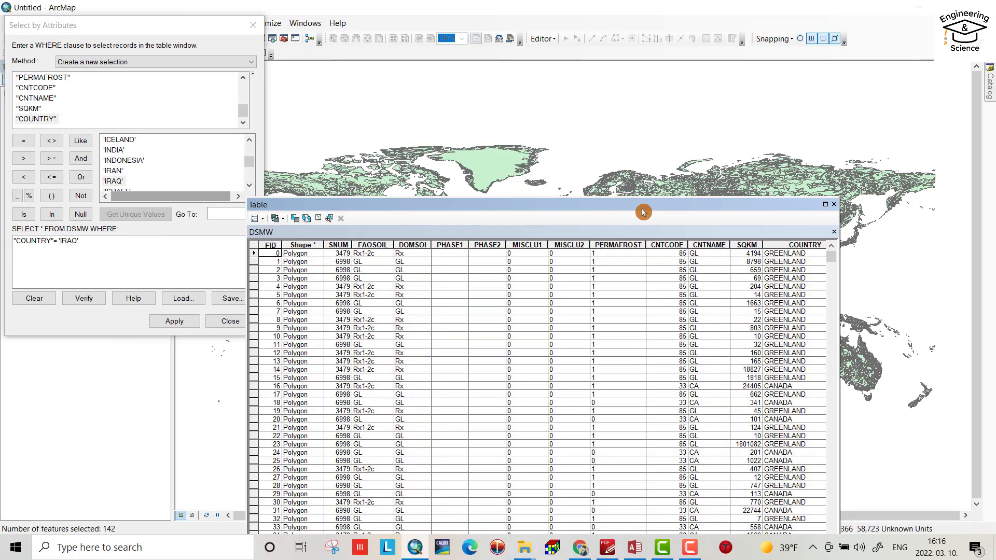
left_click_drag(643, 212, 627, 431)
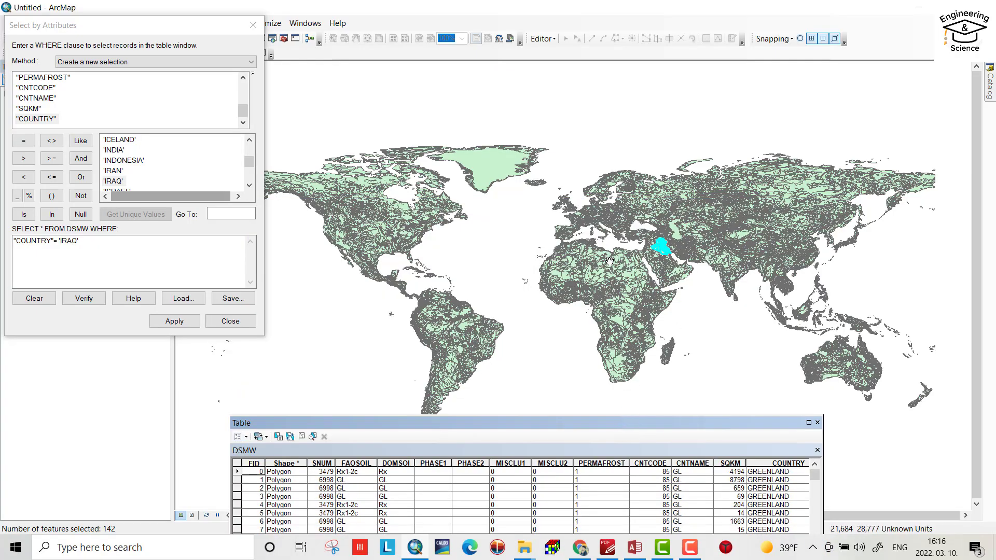
left_click(190, 320)
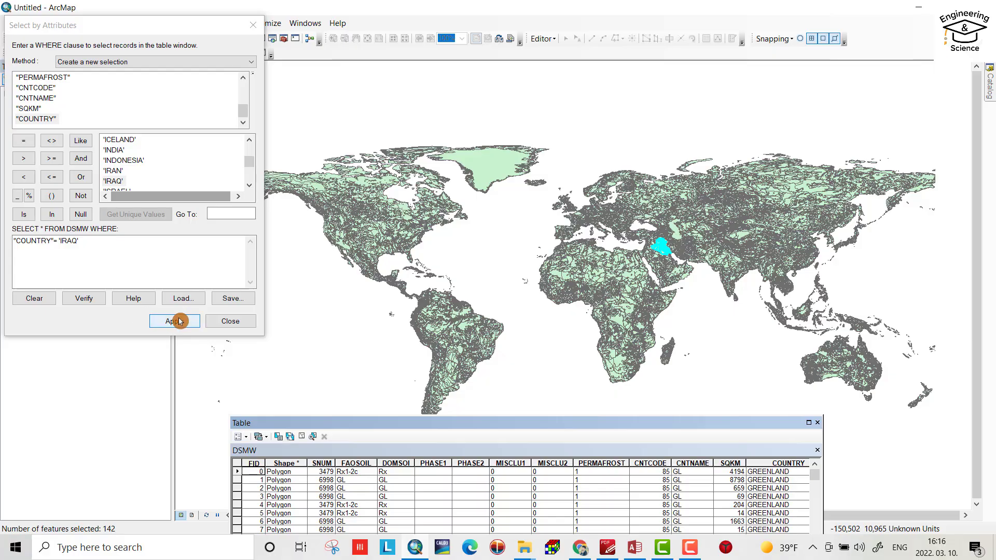
left_click(223, 320)
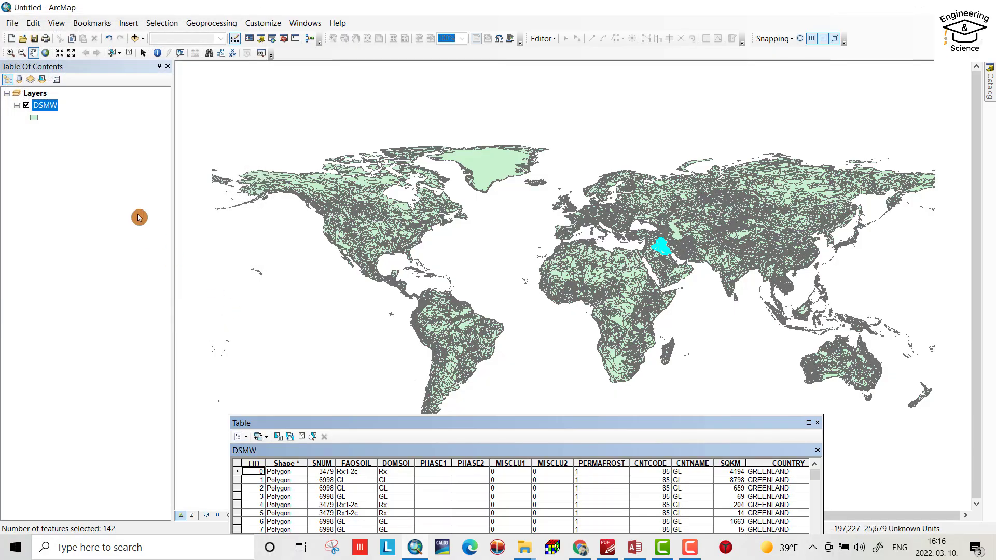
Step: Start exporting DSMW's selected features, saving into the SoilMapForStudyArea folder
right_click(48, 106)
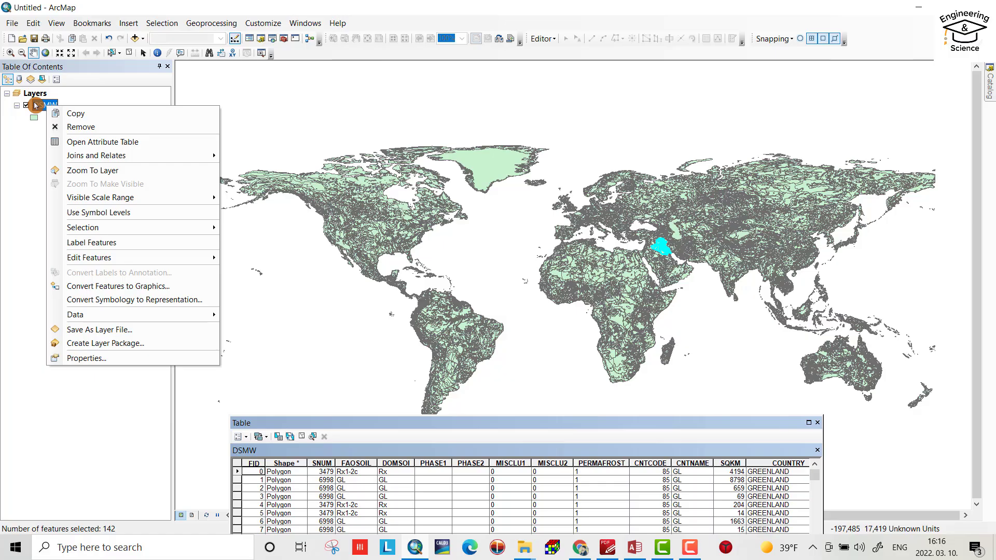
mouse_move(57, 315)
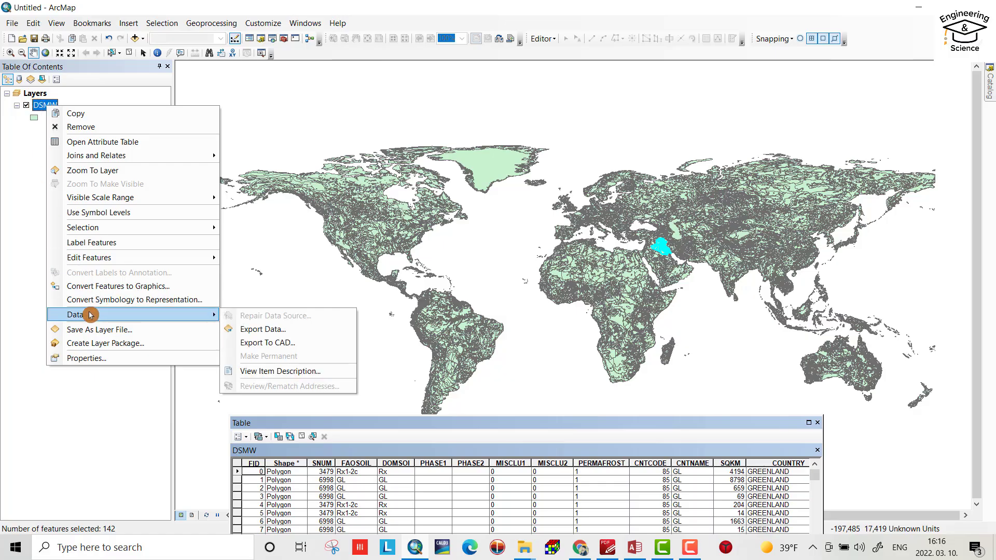
left_click(254, 330)
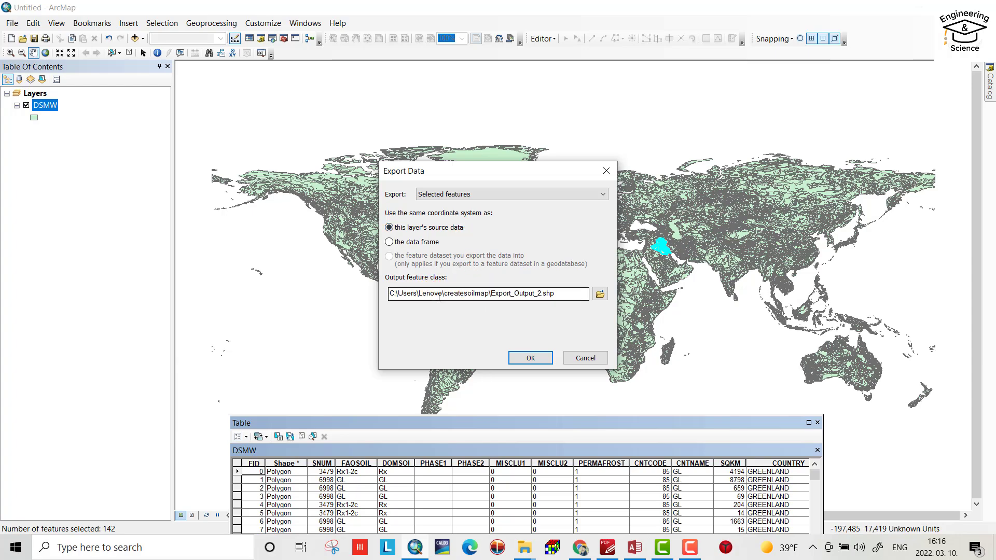
left_click(600, 294)
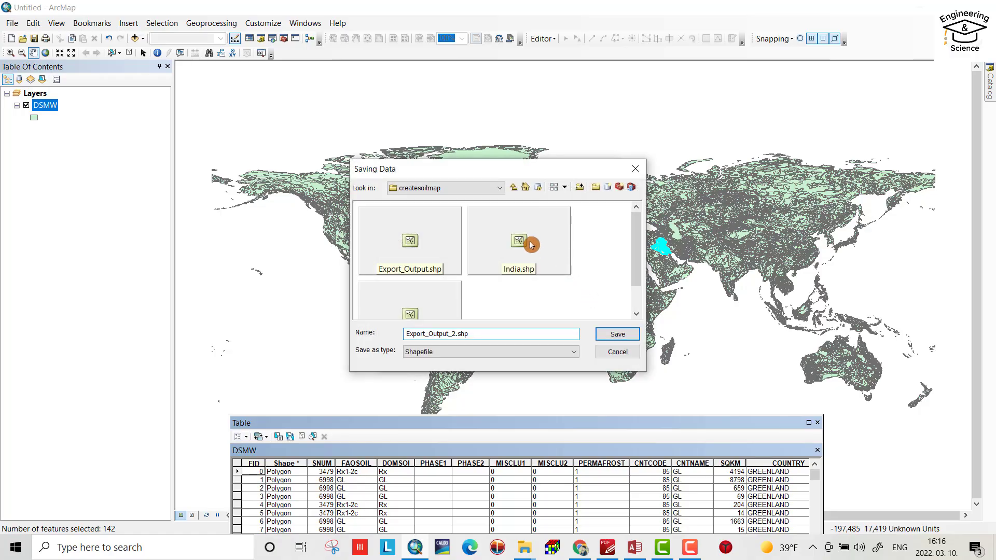
left_click(503, 192)
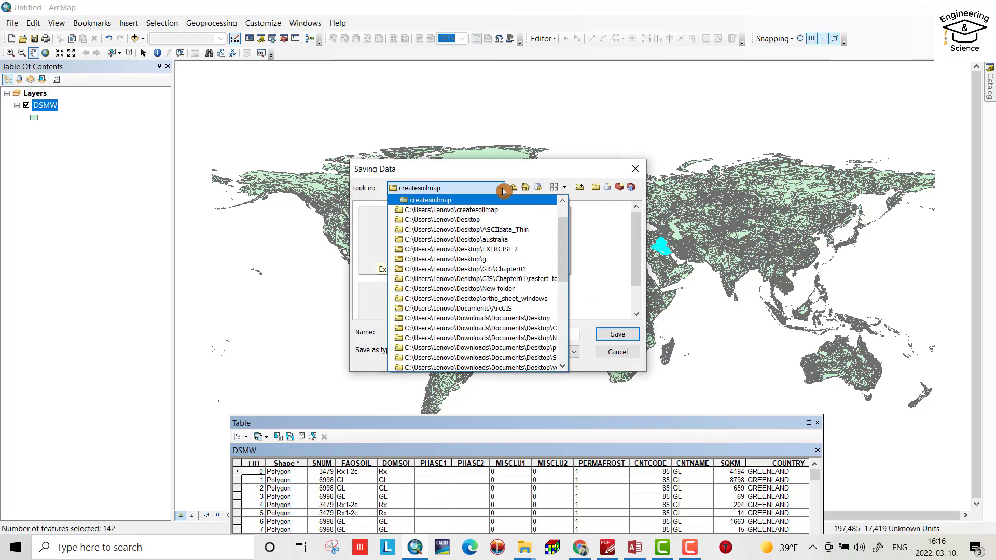
scroll(470, 221, "down", 5)
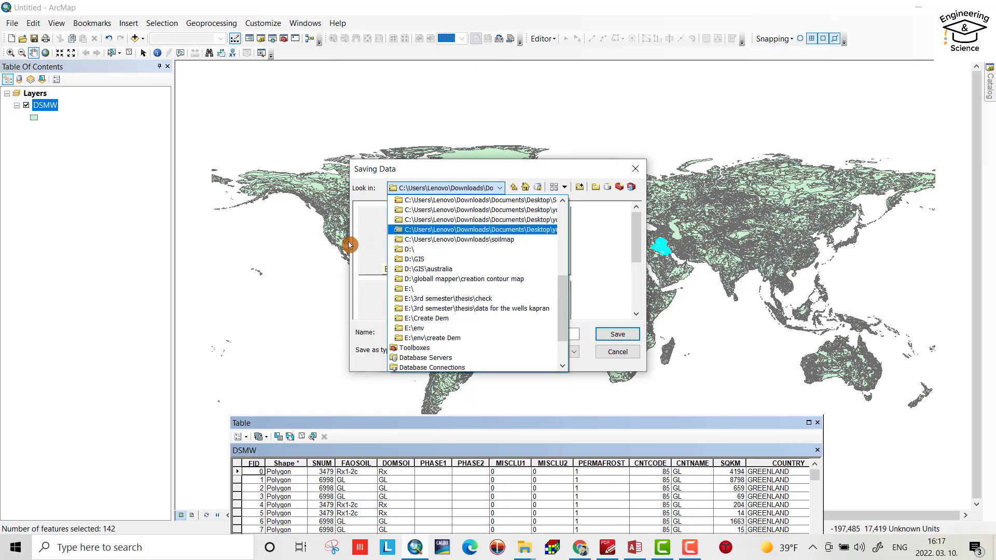
left_click(349, 241)
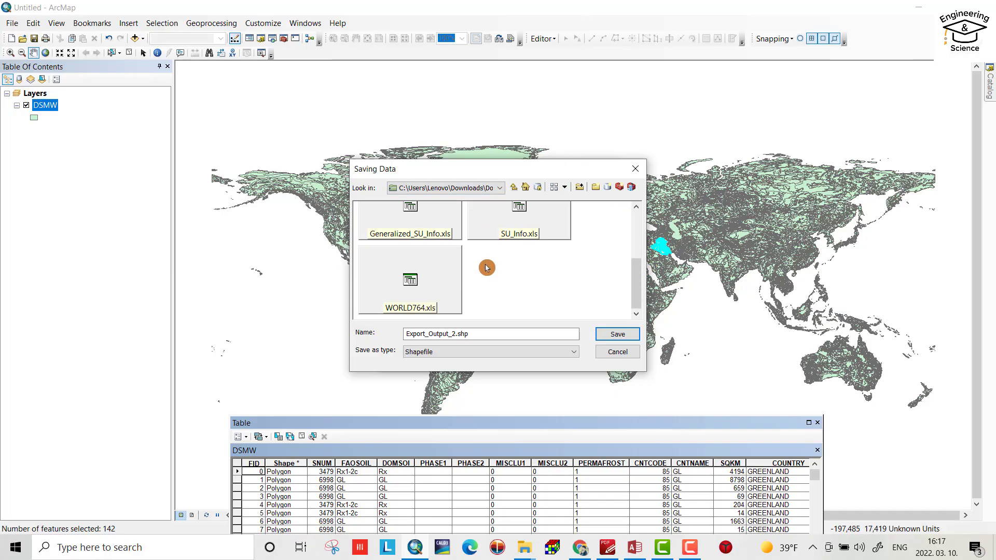
Step: Name the output Iraq.shp, export the selected features, and add it as a layer
scroll(485, 265, "down", 3)
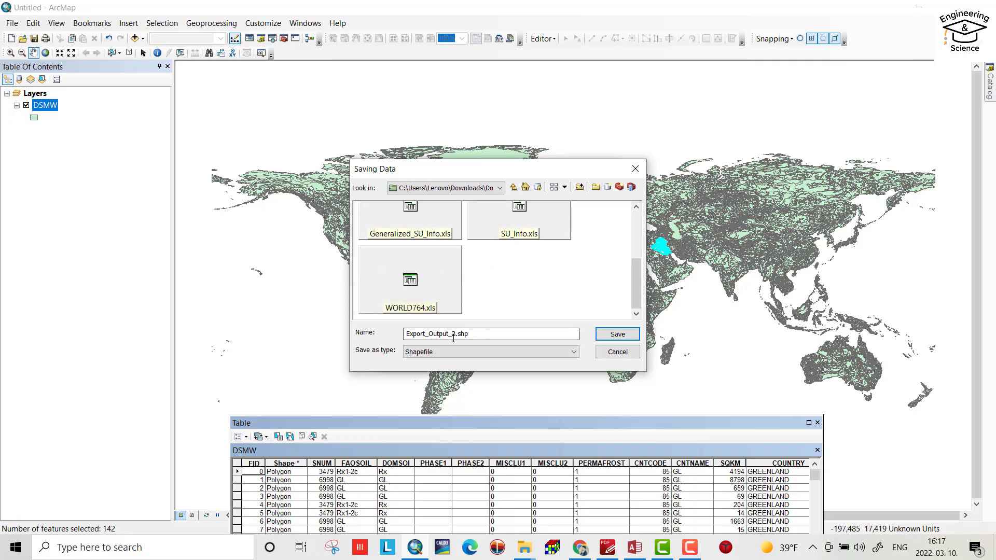
left_click_drag(468, 335, 416, 335)
key("BackSpace")
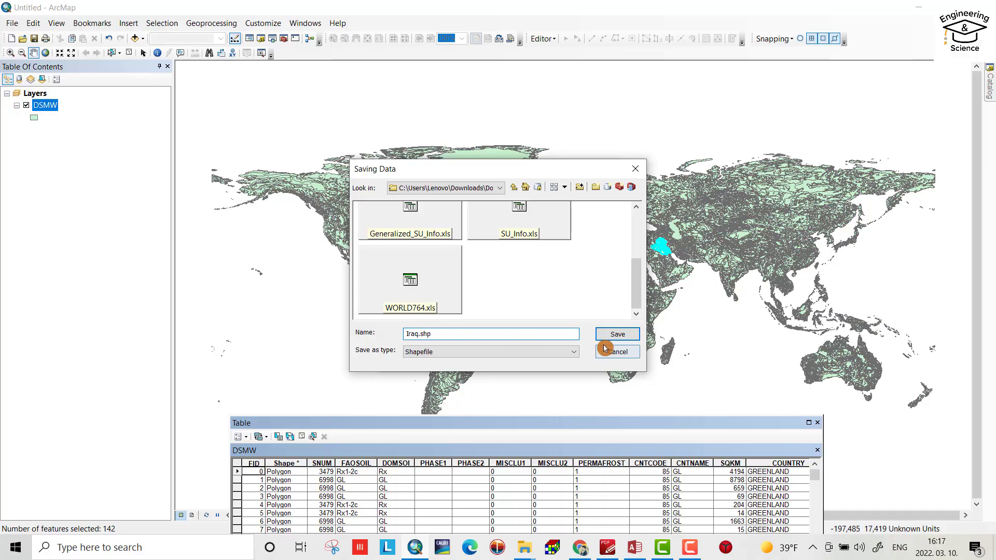
left_click(618, 335)
left_click(532, 366)
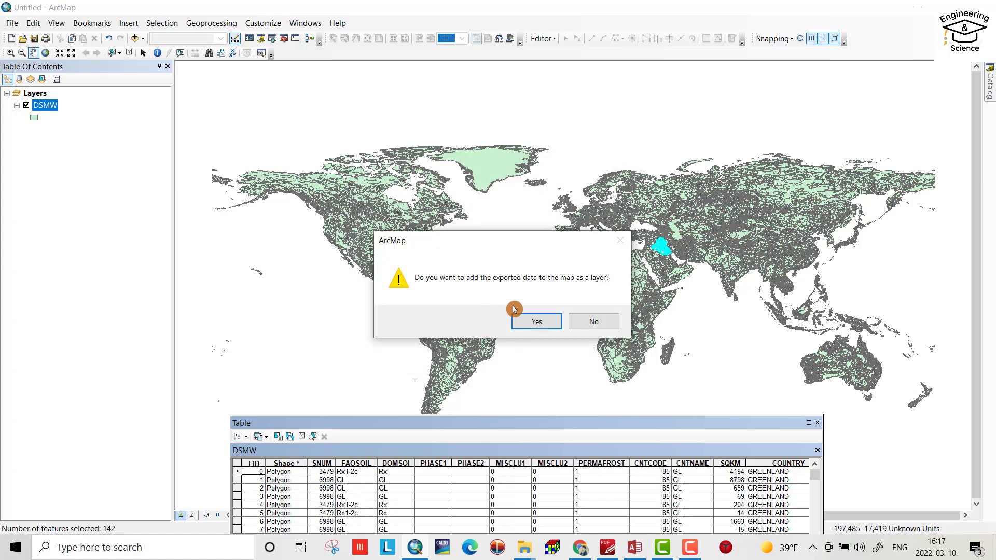
left_click(535, 324)
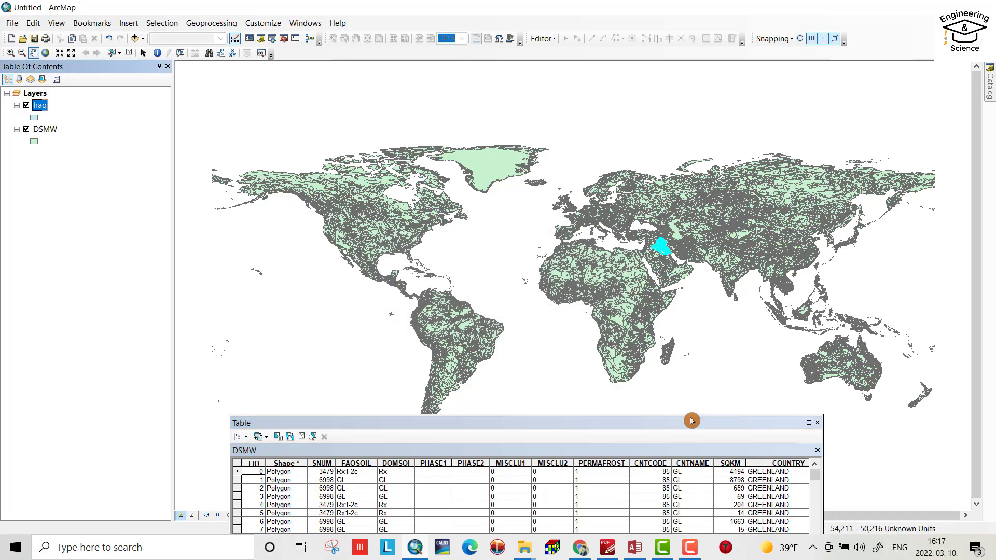
Step: Close the attribute table and remove the DSMW world soil layer
left_click_drag(783, 424, 776, 353)
left_click(811, 354)
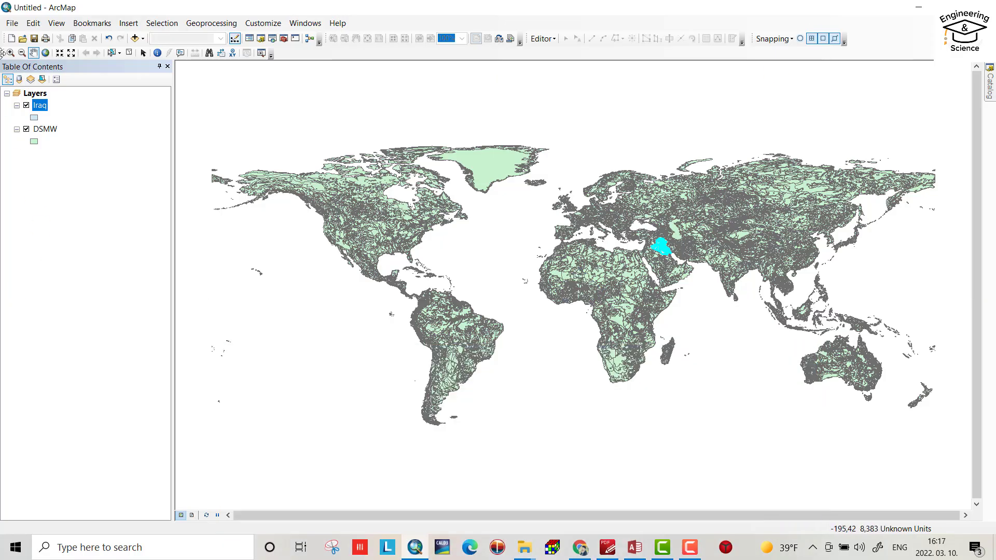
left_click(27, 131)
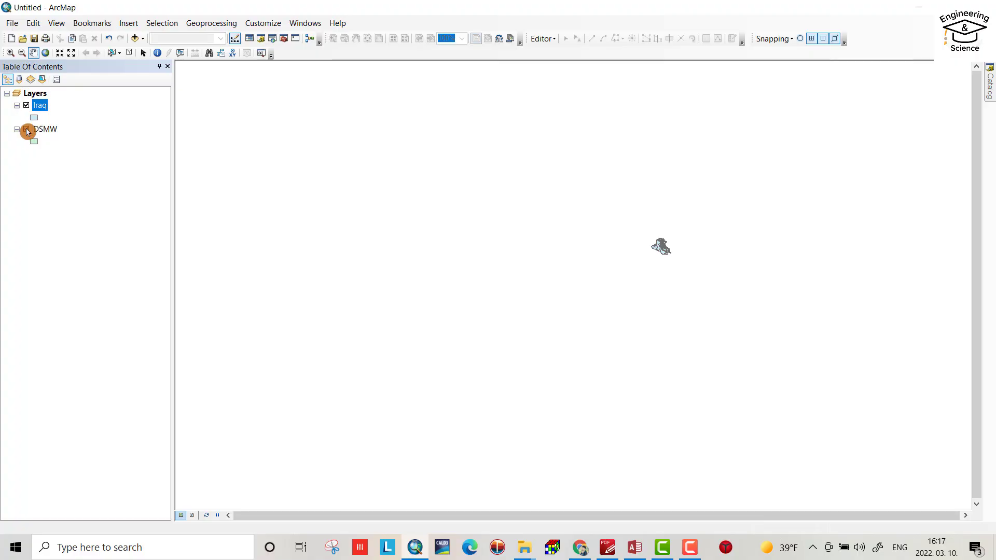
left_click(27, 131)
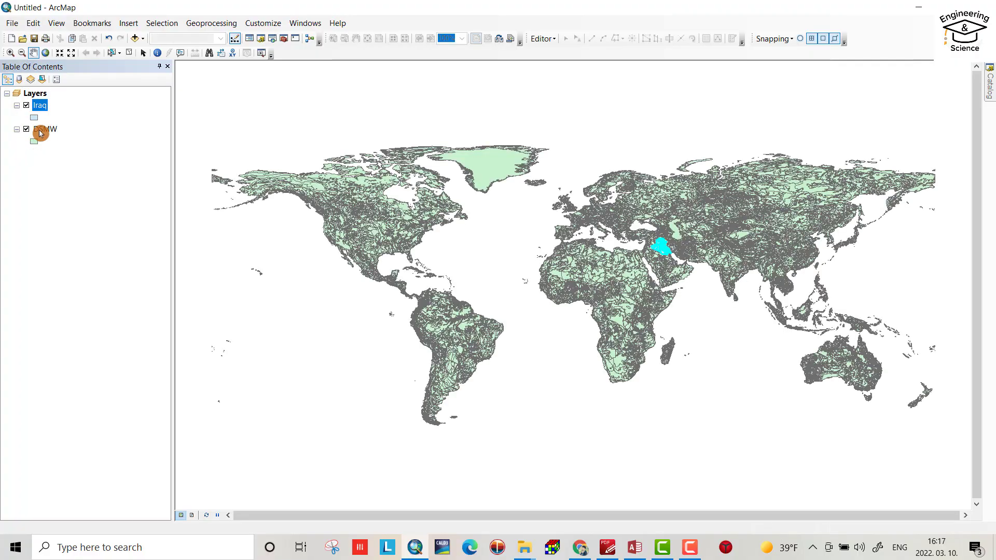
right_click(41, 133)
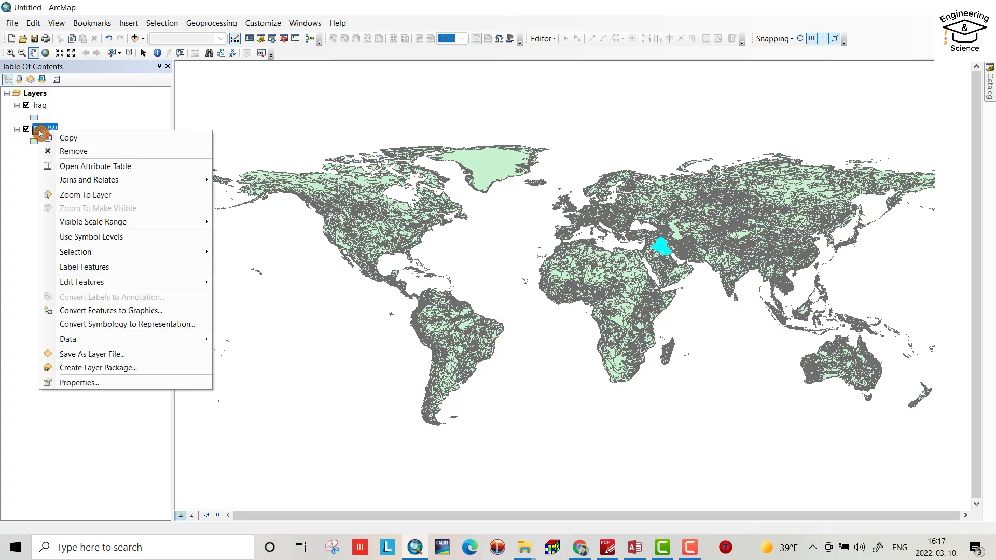
left_click(70, 151)
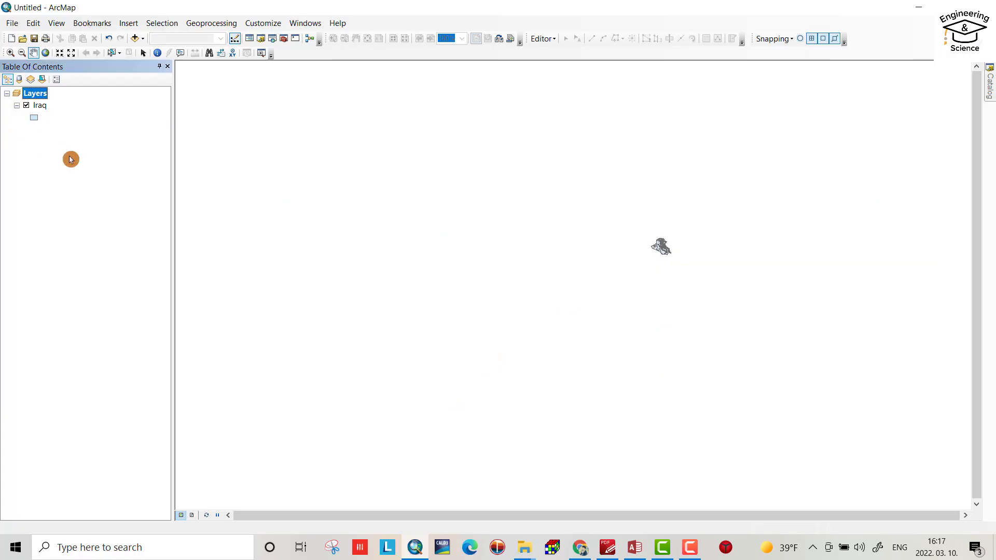
Step: Zoom to the Iraq layer so its soil polygons fill the display
right_click(39, 110)
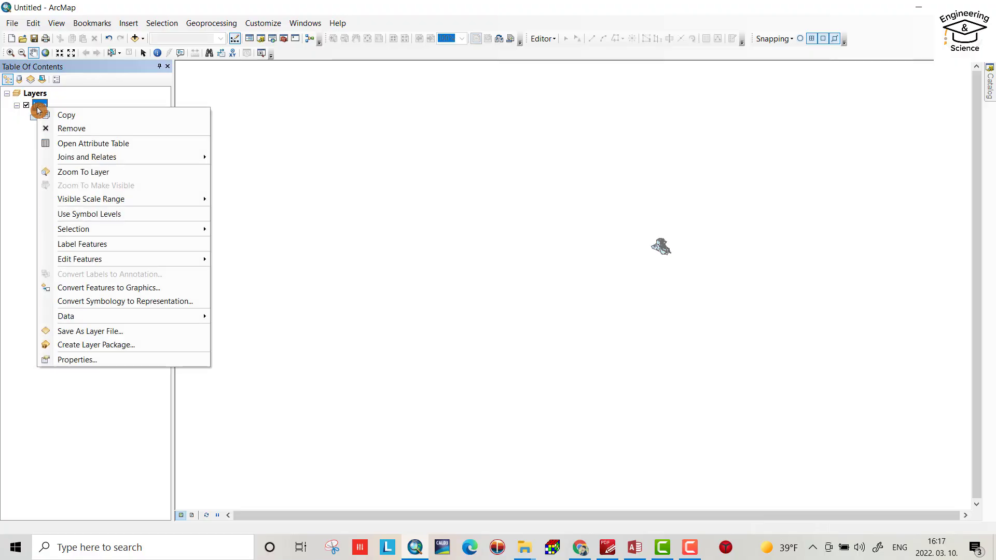
left_click(78, 172)
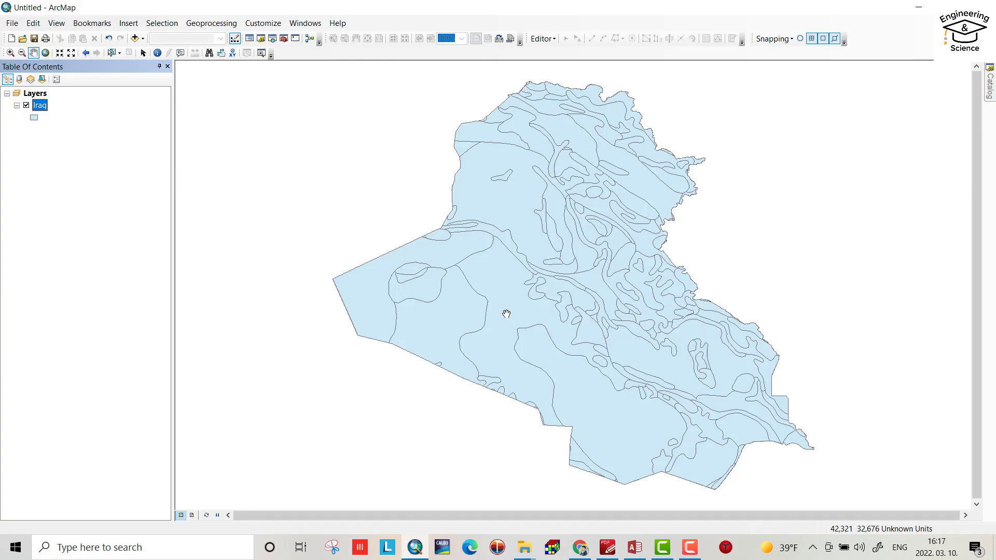
left_click(44, 104)
Step: Symbolize the Iraq layer by unique SNUM values, adding all values as categories
right_click(39, 111)
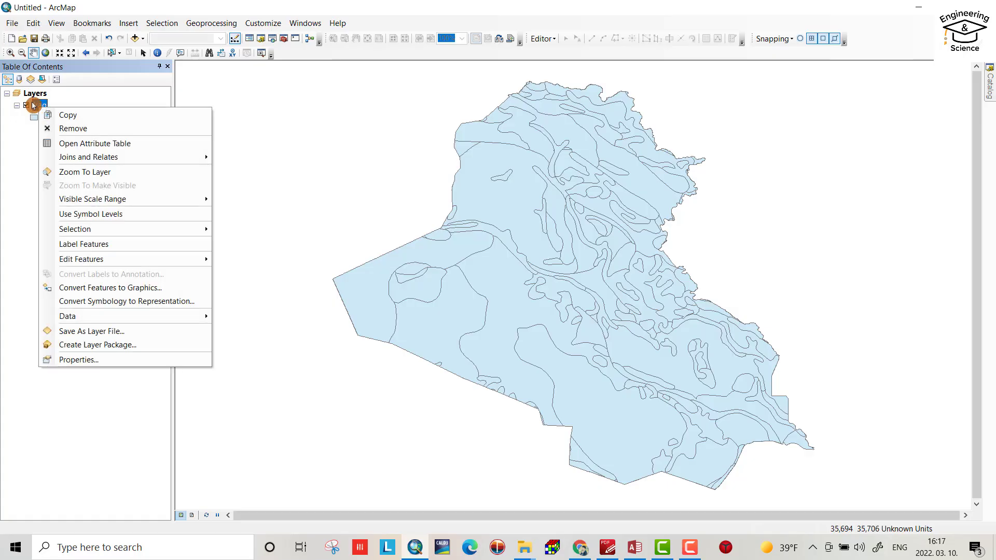
left_click(92, 359)
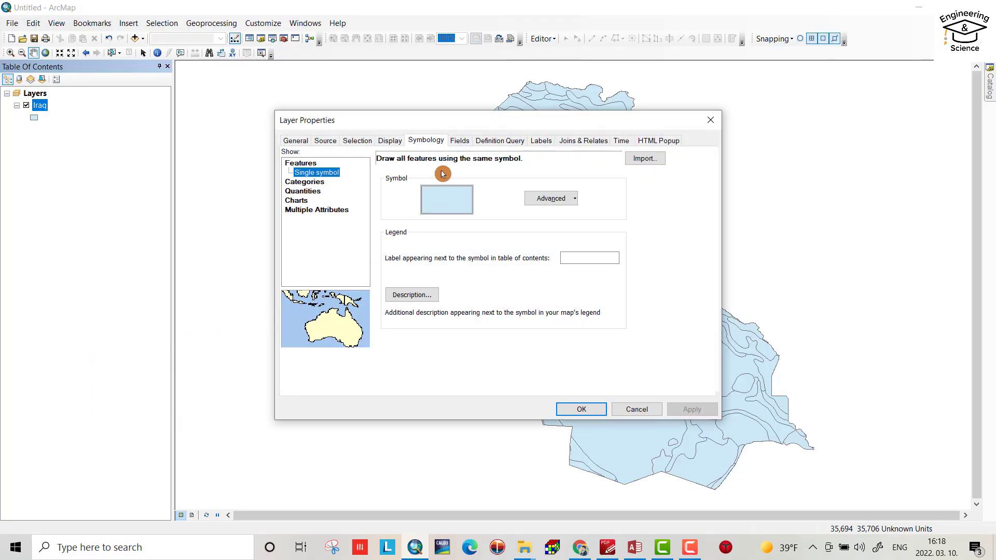
left_click(306, 182)
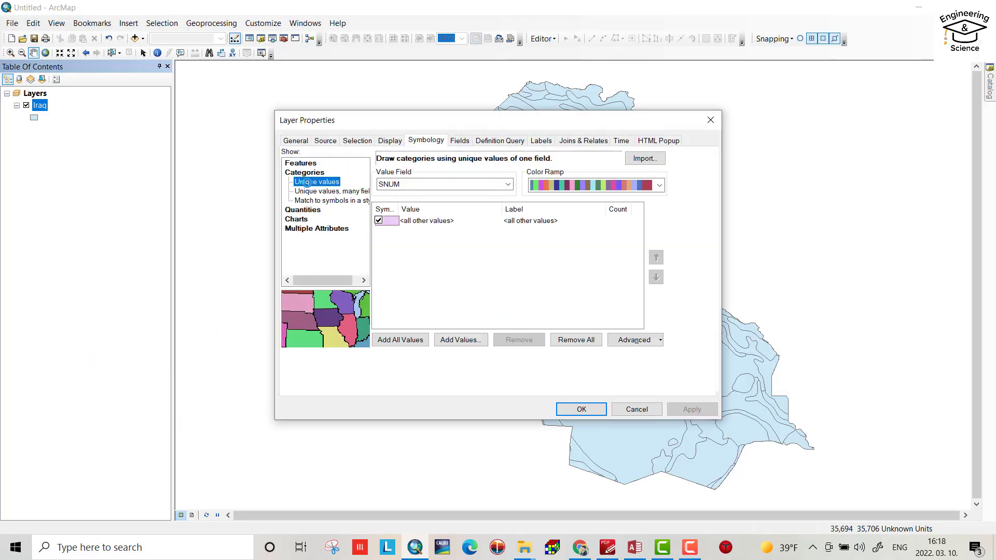
left_click(444, 184)
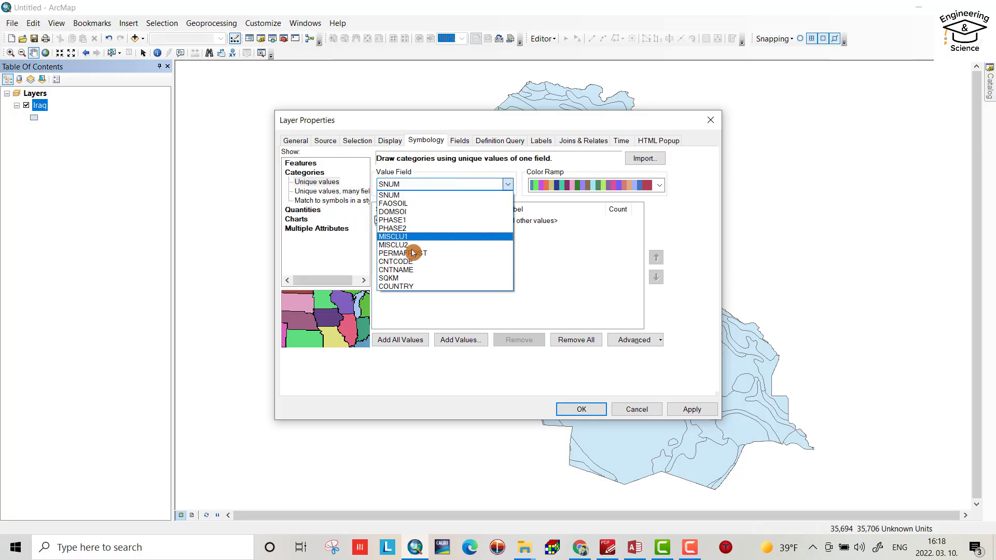
left_click(394, 196)
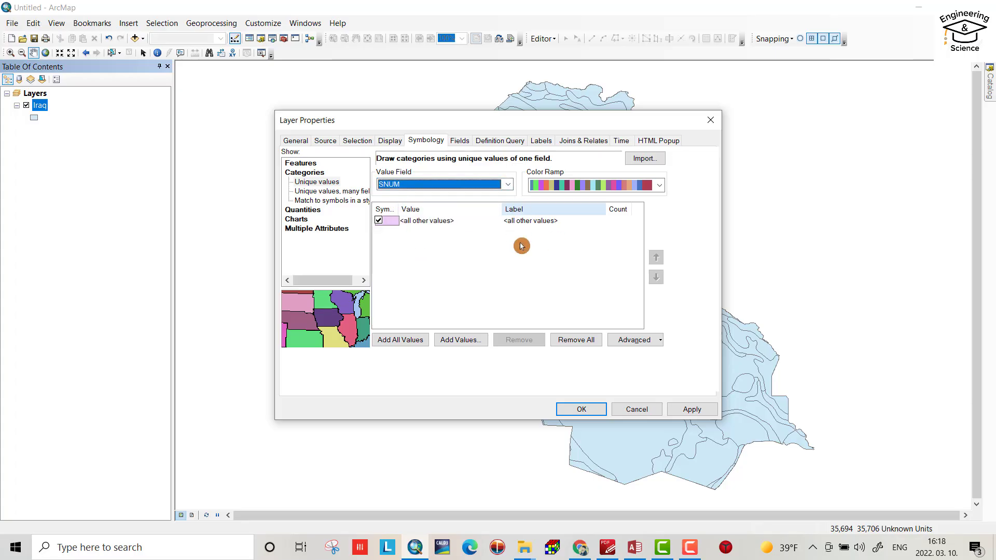
left_click(379, 222)
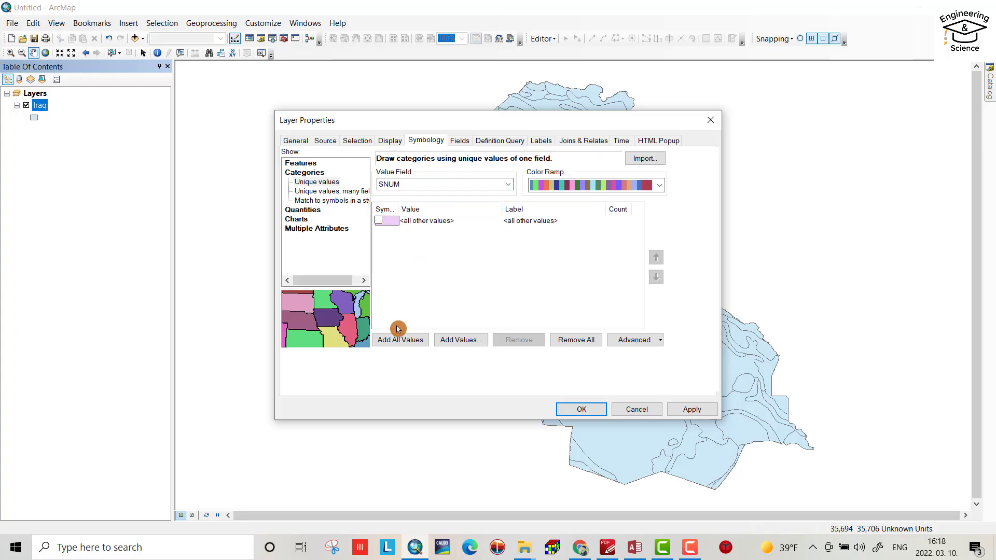
left_click(400, 339)
left_click(580, 409)
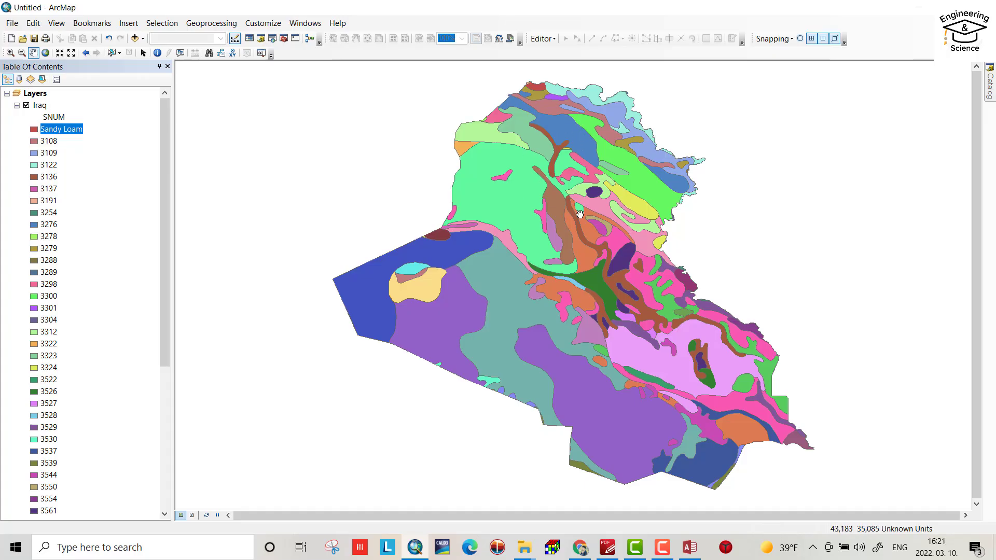
left_click(579, 547)
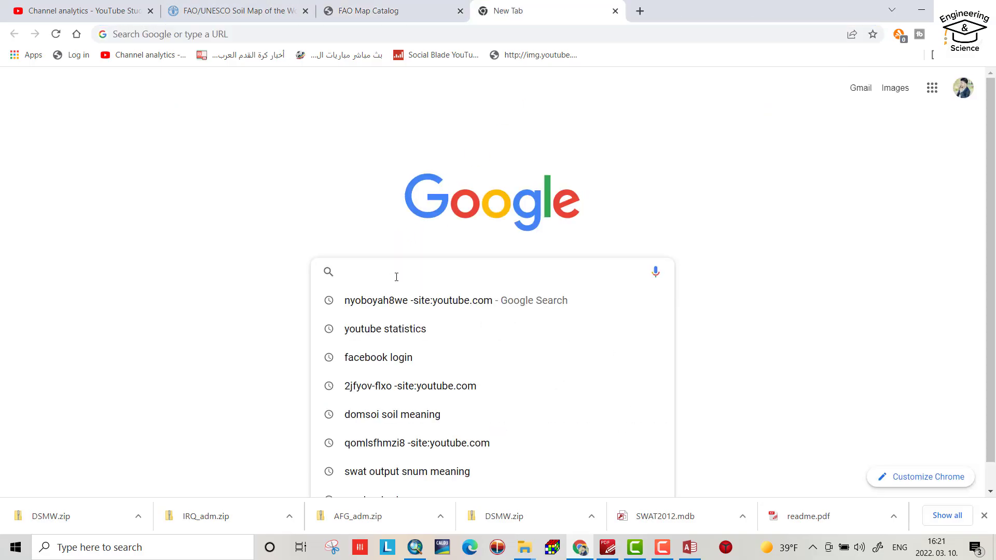
Step: Search 'diva gis shapefile' and request Iraq data on DIVA-GIS's download-by-country page
type("diva gis shapefile")
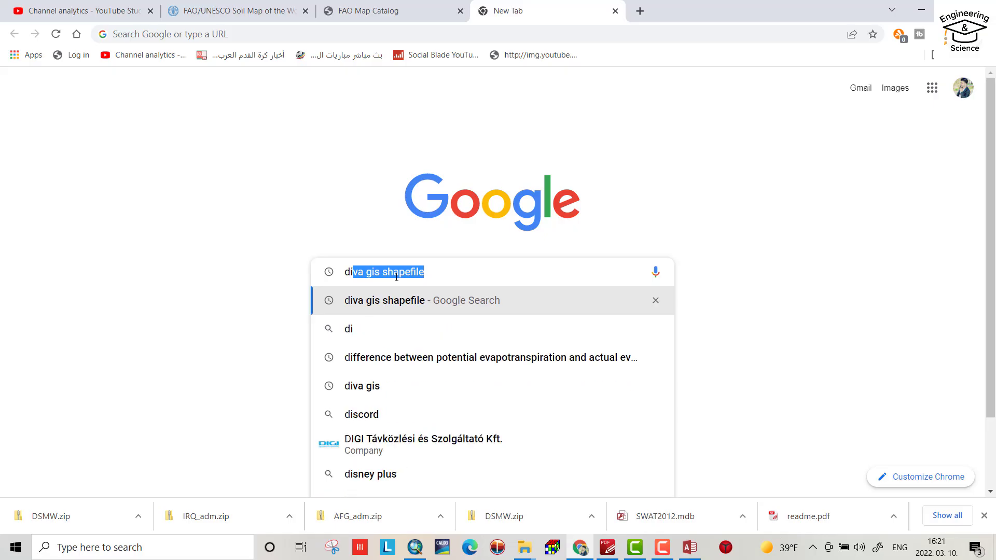
left_click(401, 302)
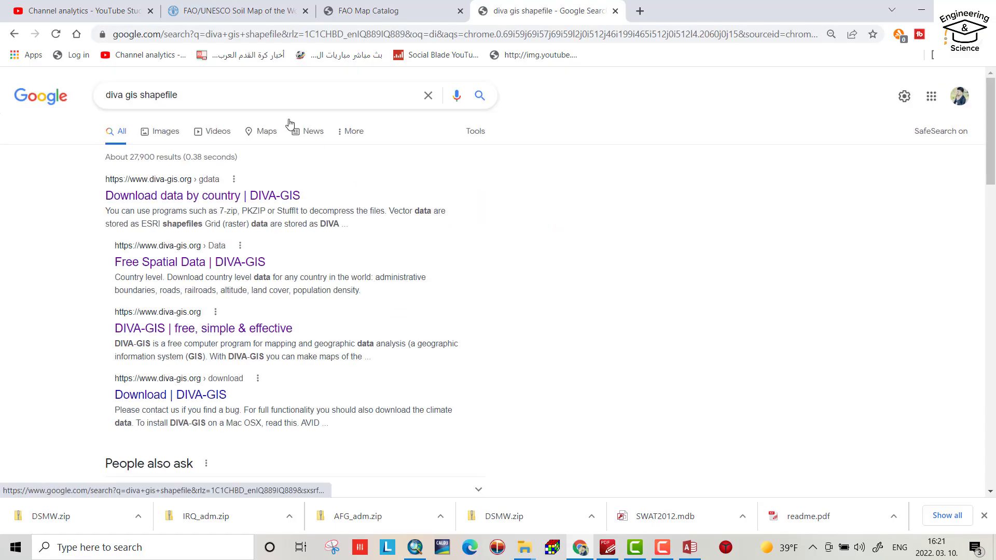
left_click(199, 198)
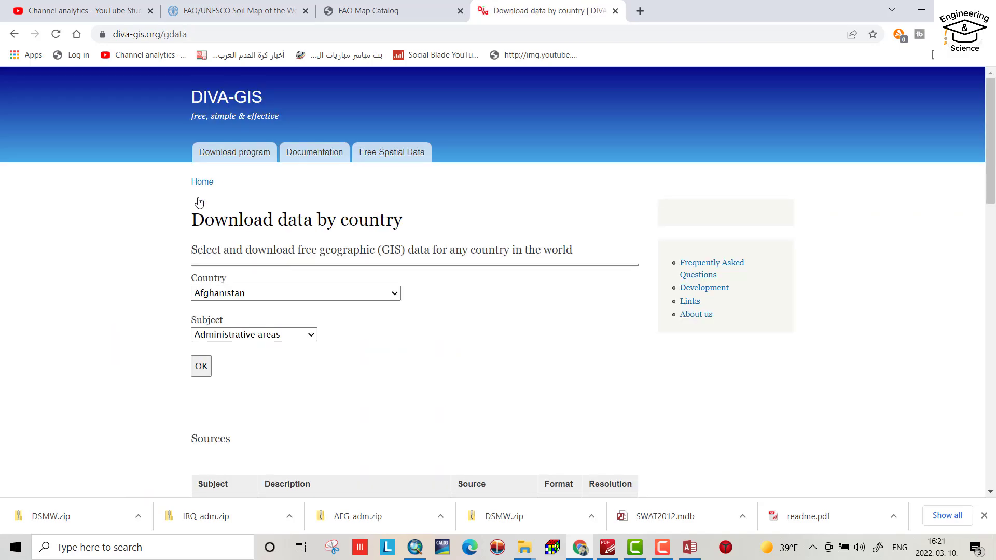
left_click(400, 293)
scroll(349, 140, "down", 1)
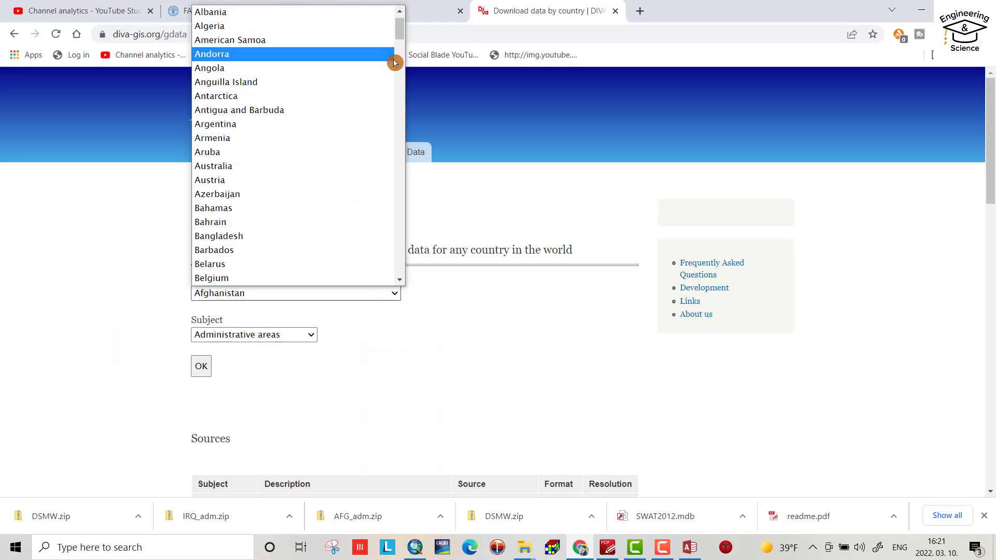
left_click_drag(399, 37, 385, 126)
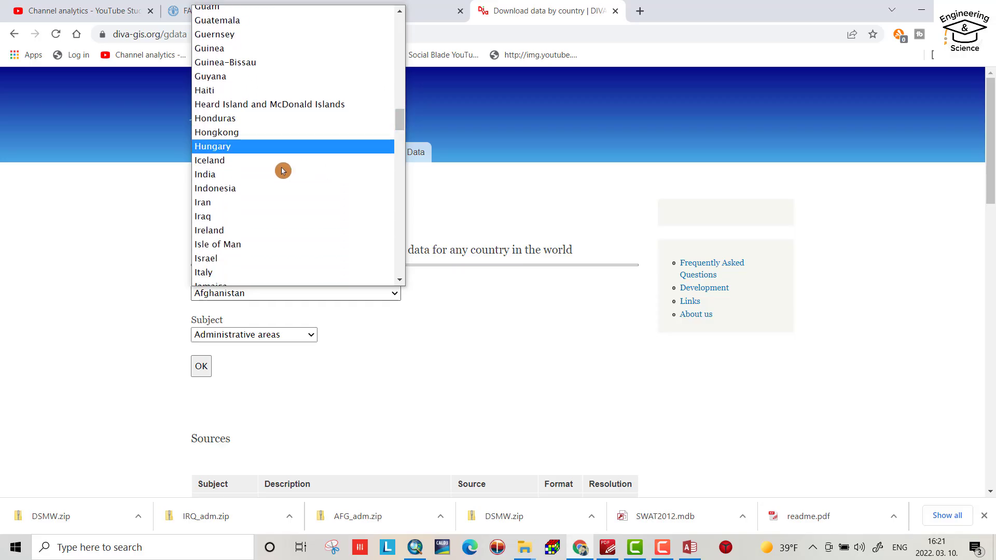
left_click(221, 218)
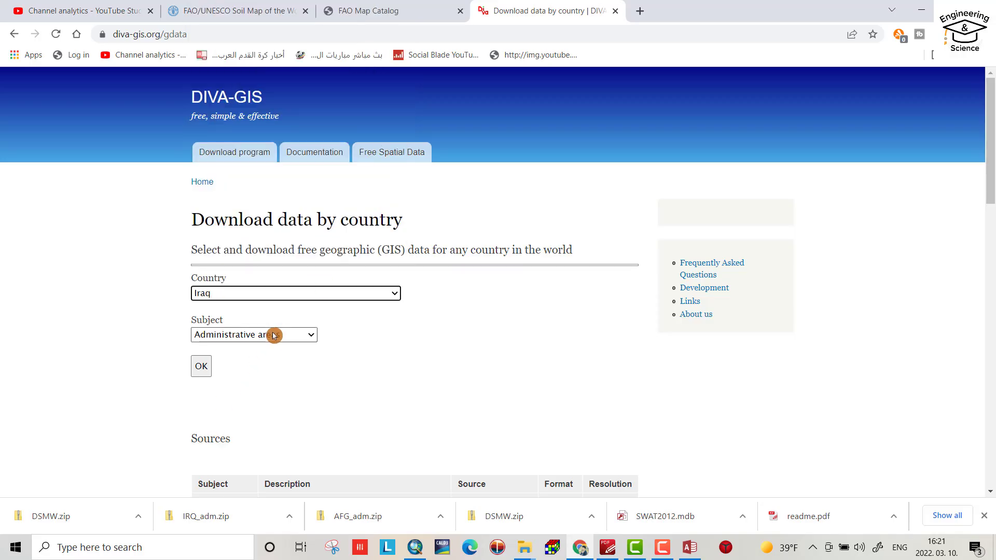
left_click(215, 371)
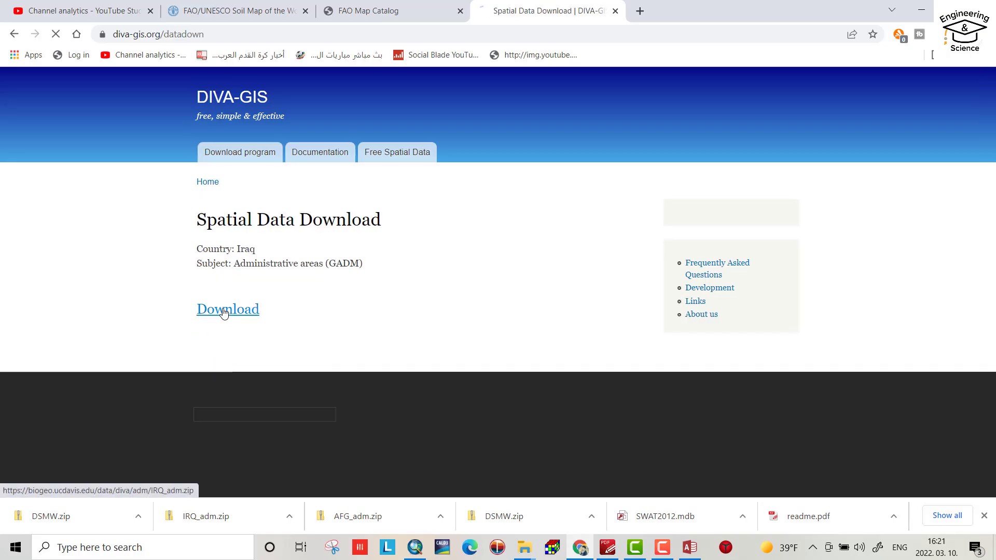
Step: Download the Iraq administrative areas zip and show IRQ_adm (1) in the Downloads folder
left_click(225, 314)
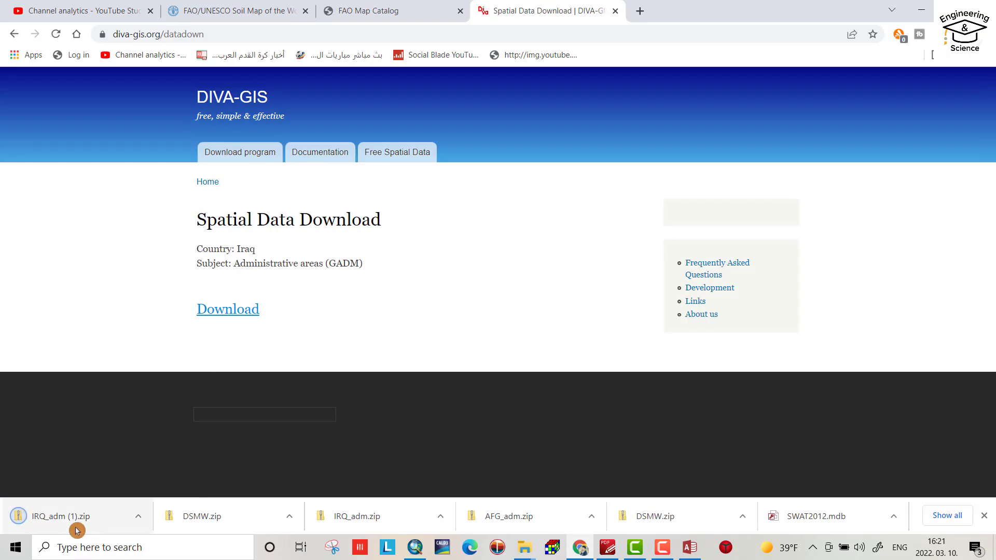
left_click(137, 516)
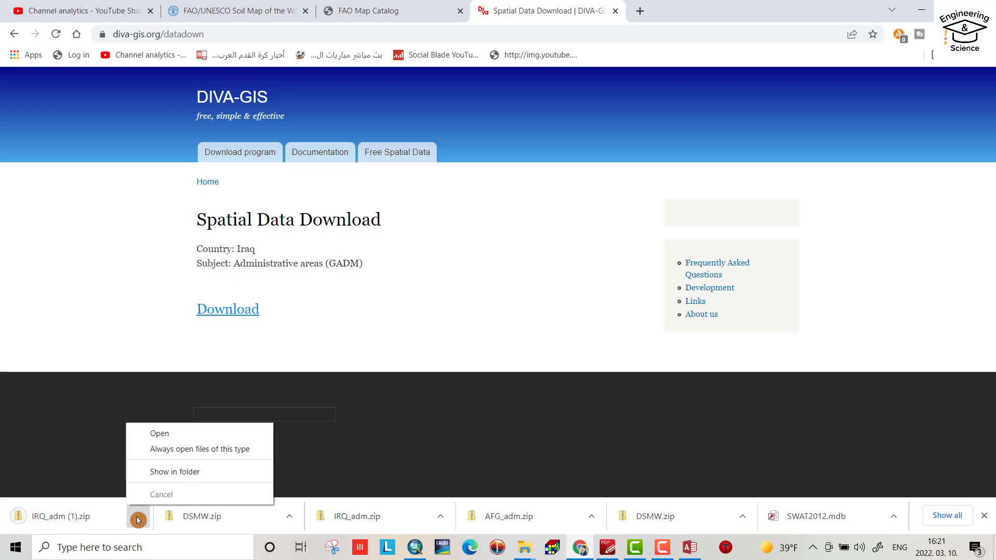
left_click(151, 473)
right_click(298, 221)
Step: Move the IRQ_adm zip into a new desktop folder named IraqSHP
left_click(327, 442)
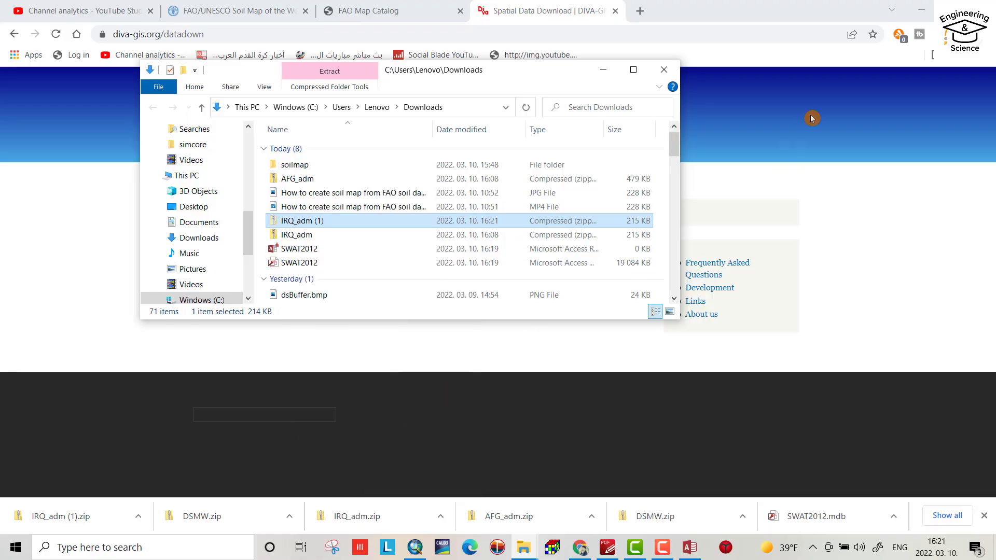
key("super+d")
right_click(589, 329)
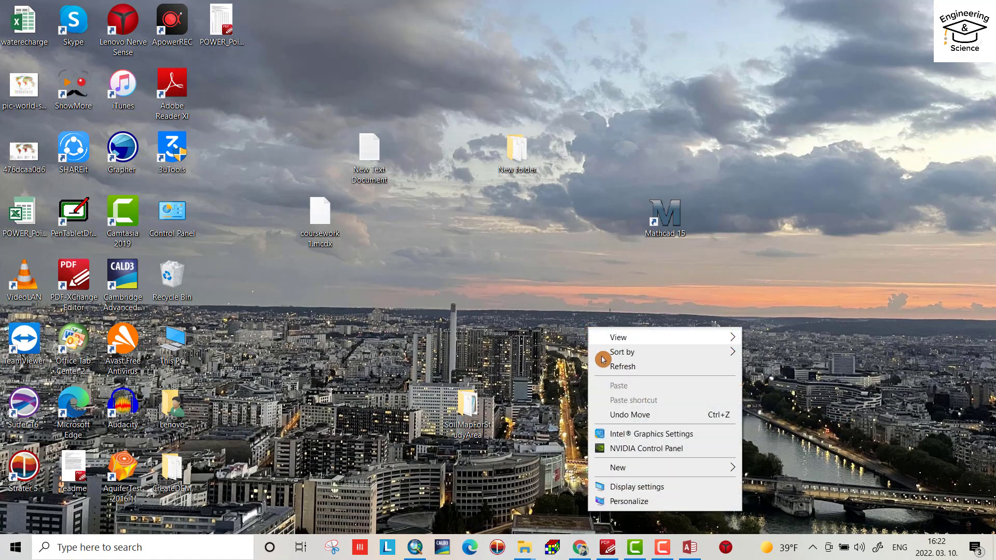
mouse_move(633, 465)
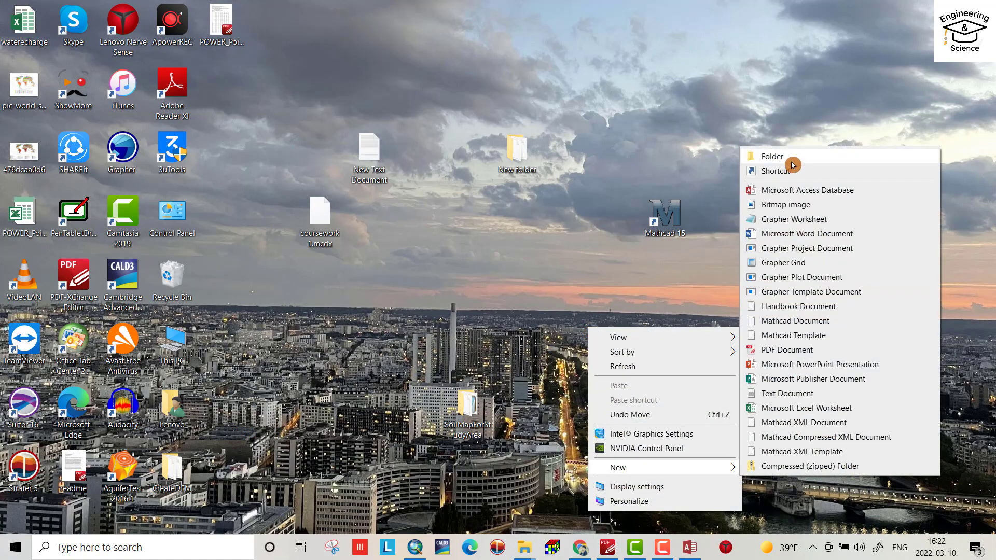
left_click(787, 154)
key("BackSpace")
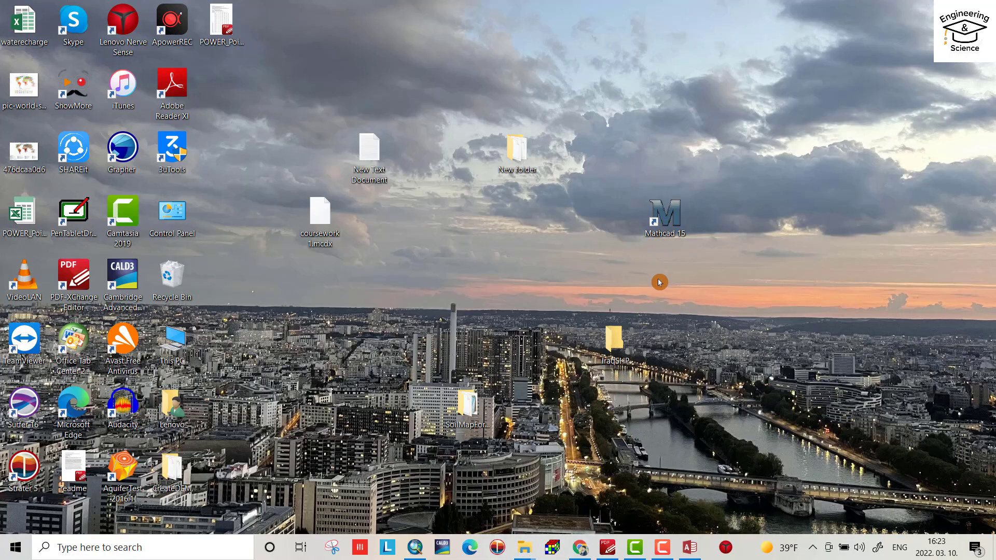
double_click(614, 339)
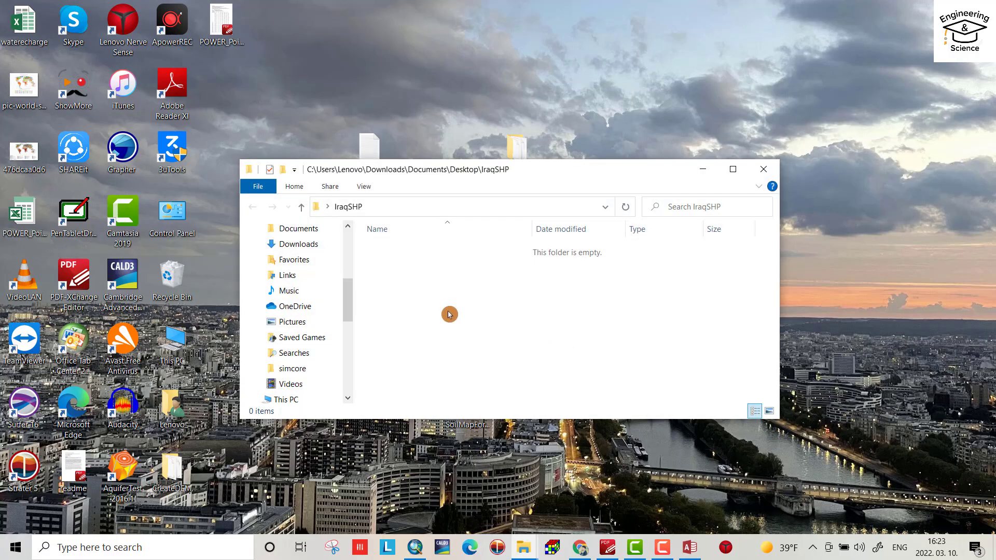
key("ctrl+v")
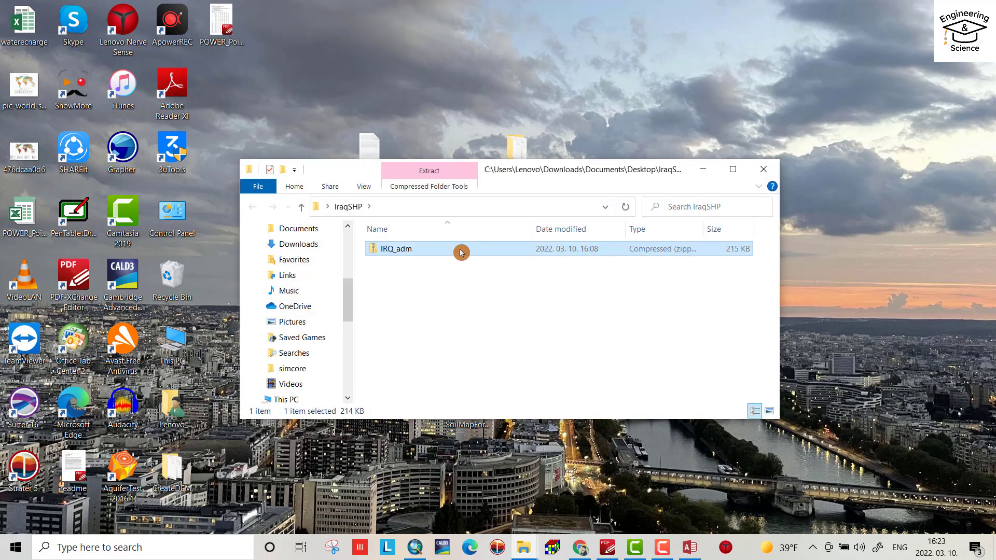
Step: Extract the zip's shapefiles into IraqSHP, then return to the ArcMap soil map
right_click(461, 251)
left_click(520, 327)
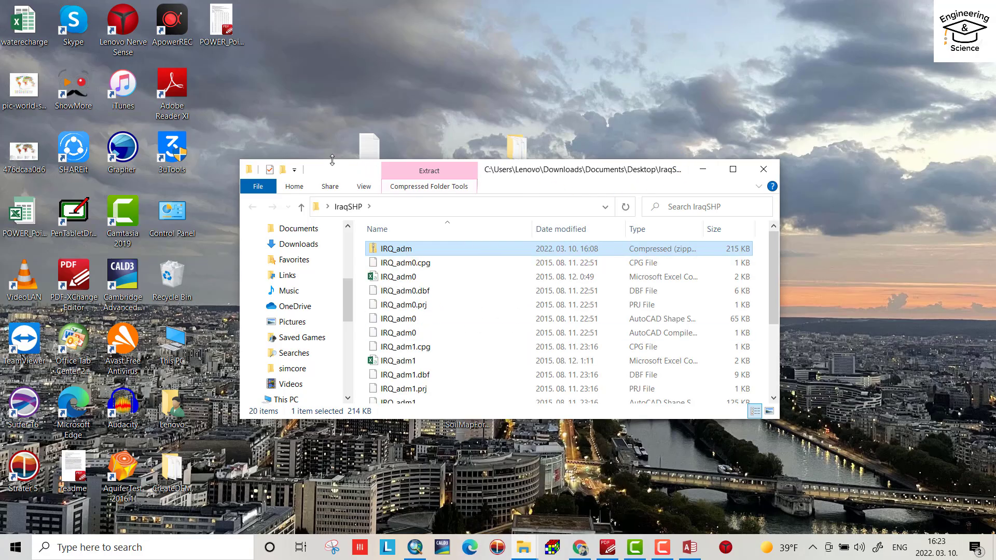
left_click_drag(334, 165, 362, 62)
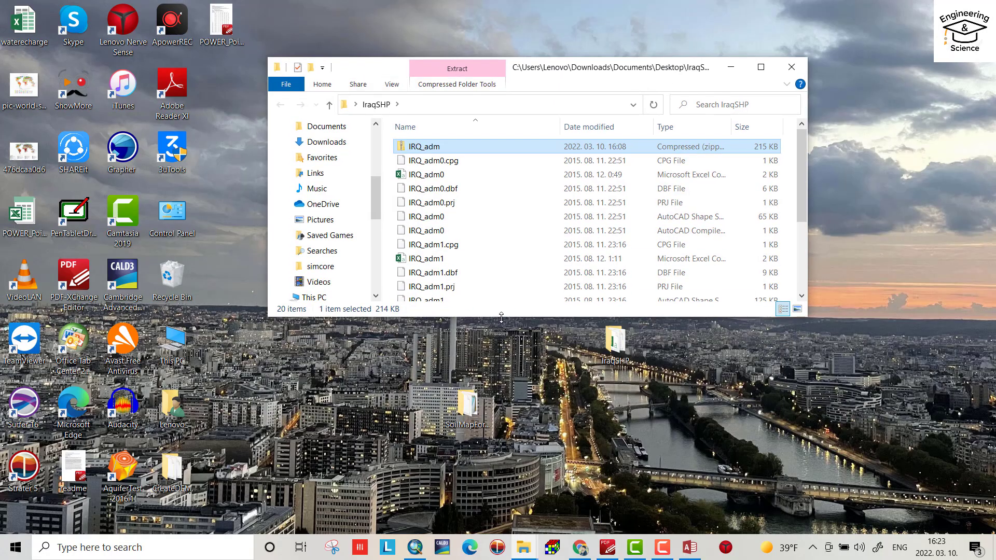
left_click_drag(501, 317, 497, 475)
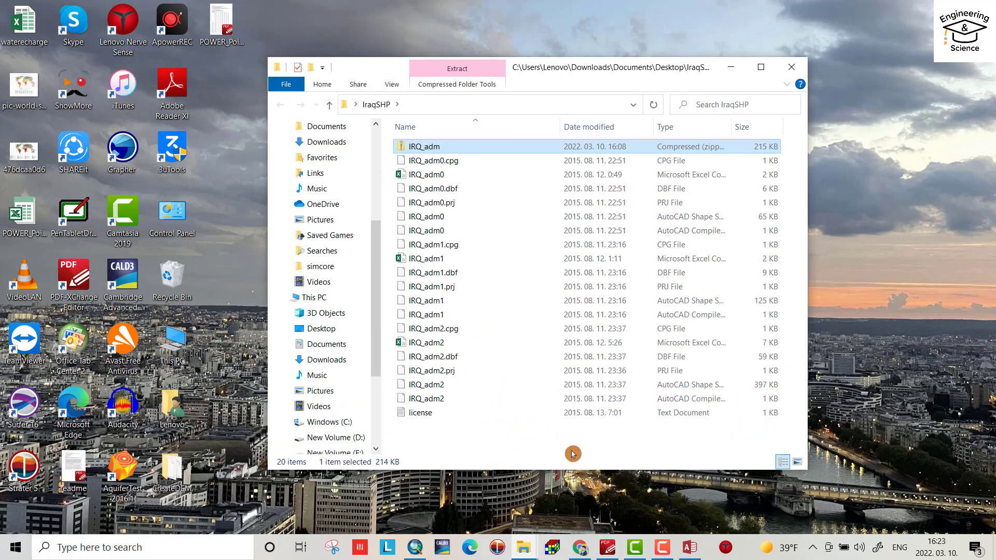
left_click(413, 549)
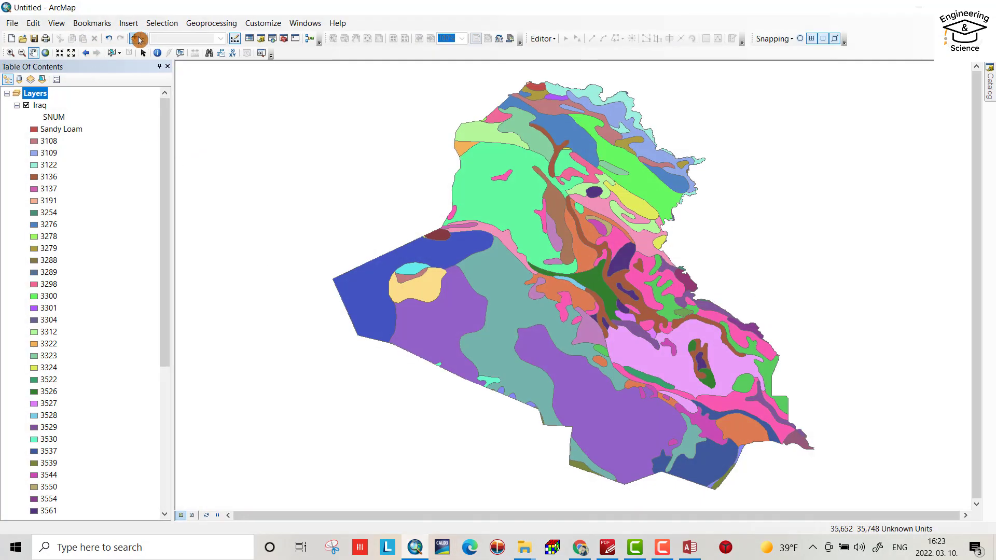
Step: In Add Data, connect to the Iraq boundaries folder
left_click(135, 38)
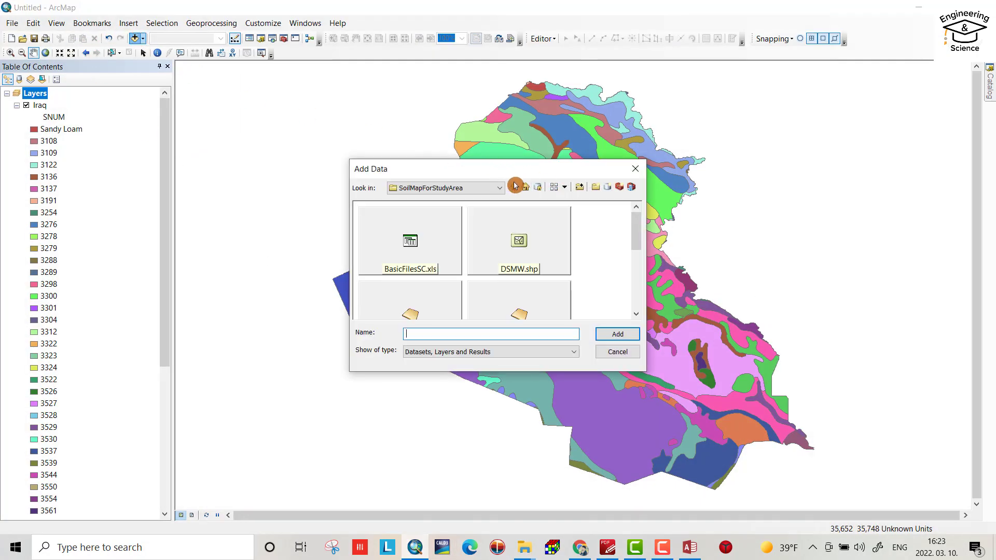
left_click(581, 191)
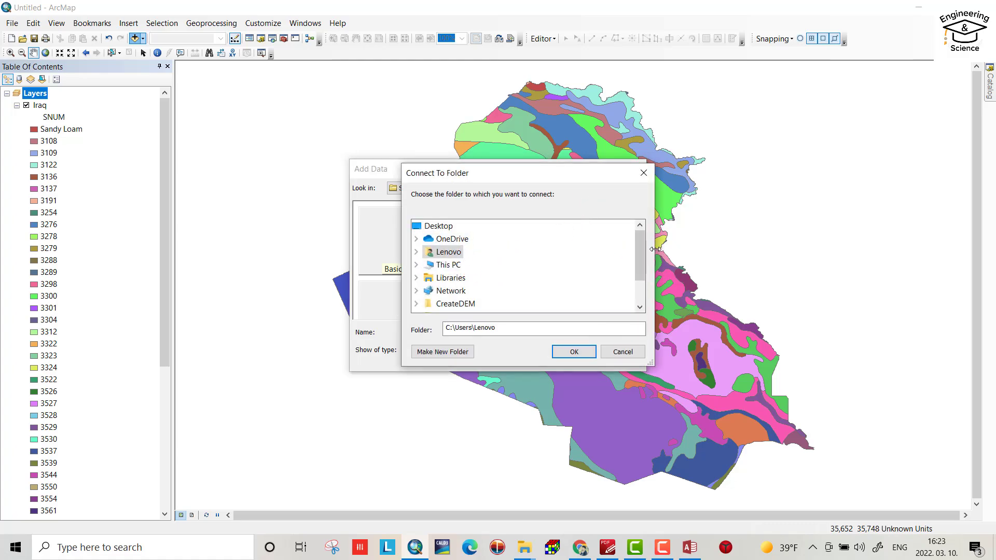
left_click_drag(639, 254, 640, 276)
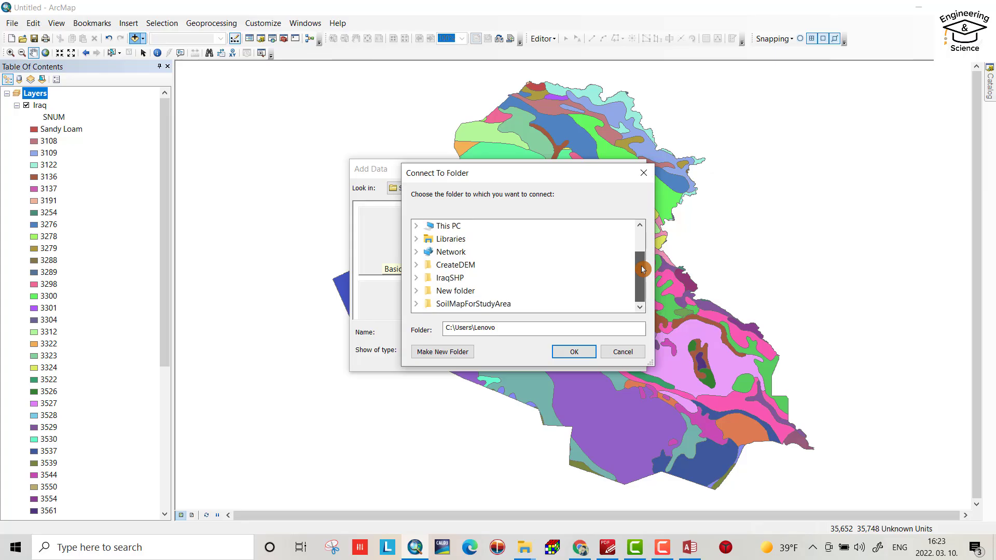
left_click(460, 278)
left_click(574, 352)
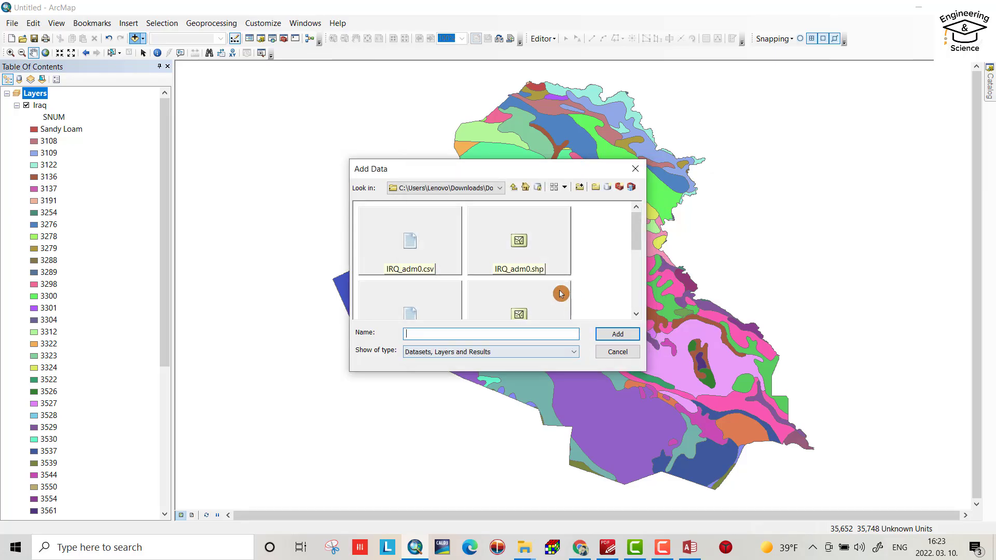
Step: Select the IRQ_adm0, IRQ_adm1 and IRQ_adm2 shapefiles and add them to the map
left_click(517, 313)
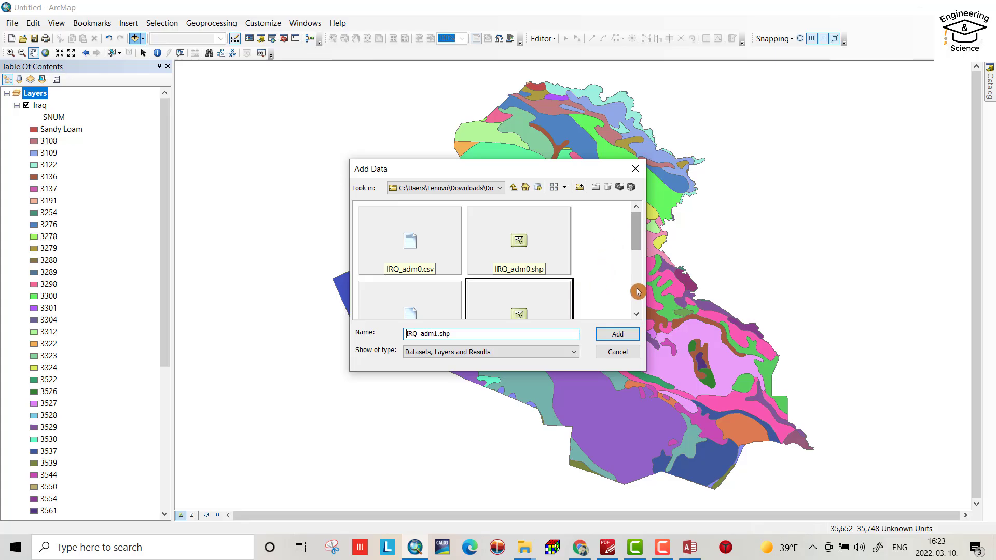
left_click_drag(633, 244, 633, 309)
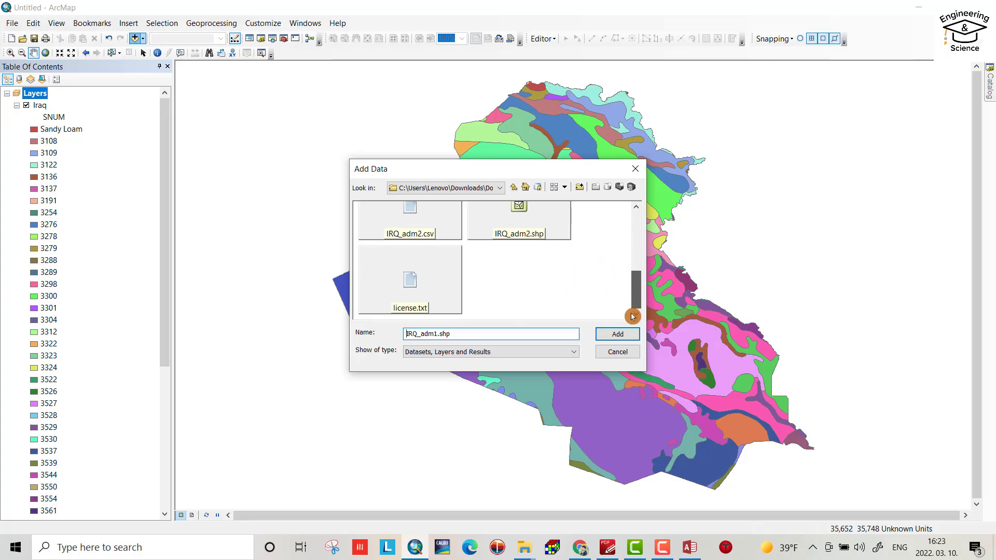
scroll(626, 302, "up", 1)
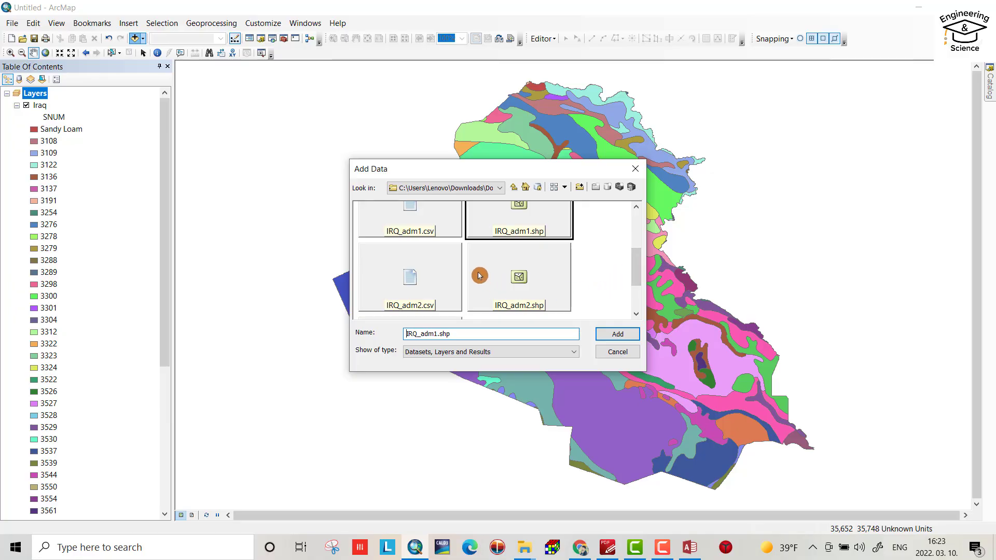
left_click(492, 280)
left_click(450, 290, "ctrl")
left_click(435, 223, "ctrl")
left_click(509, 221, "ctrl")
scroll(640, 267, "up", 2)
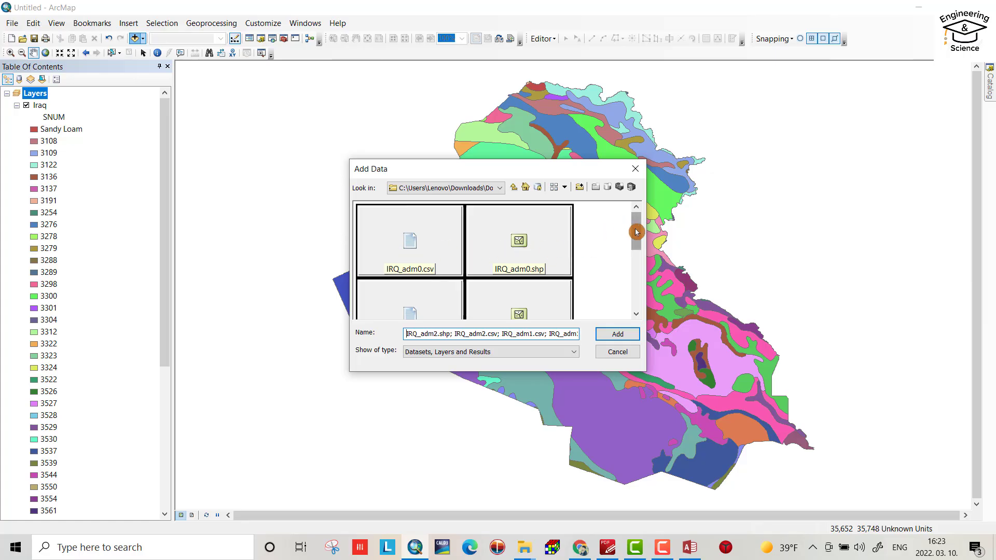
left_click_drag(634, 223, 629, 295)
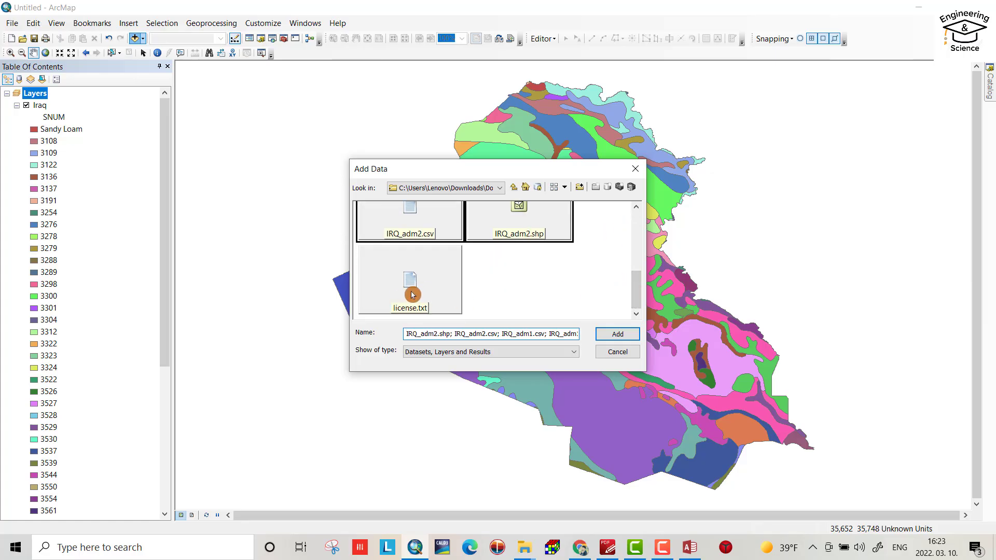
left_click(612, 334)
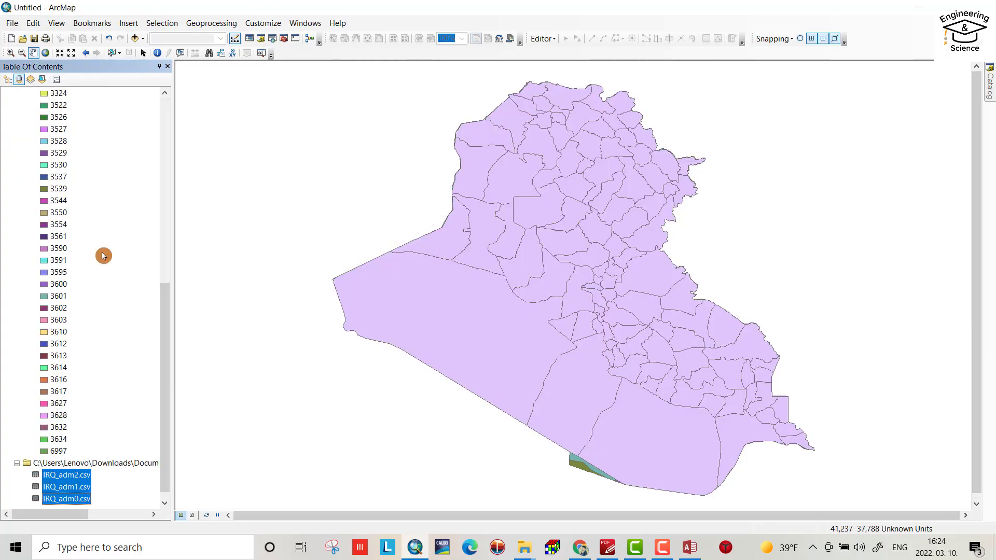
Step: Hide the IRQ_adm0, IRQ_adm1, IRQ_adm2 and Iraq soil layers
scroll(85, 342, "up", 15)
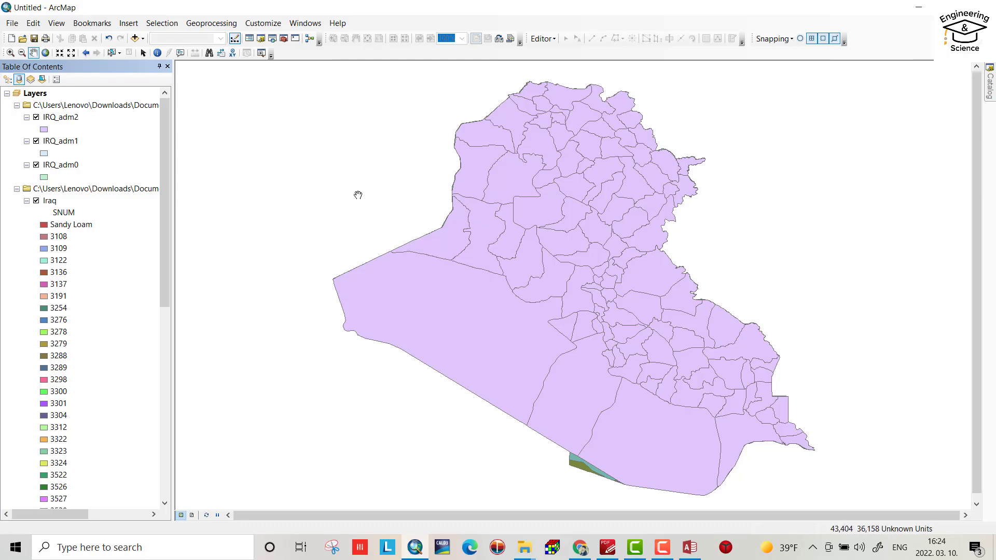
left_click(37, 165)
left_click(35, 141)
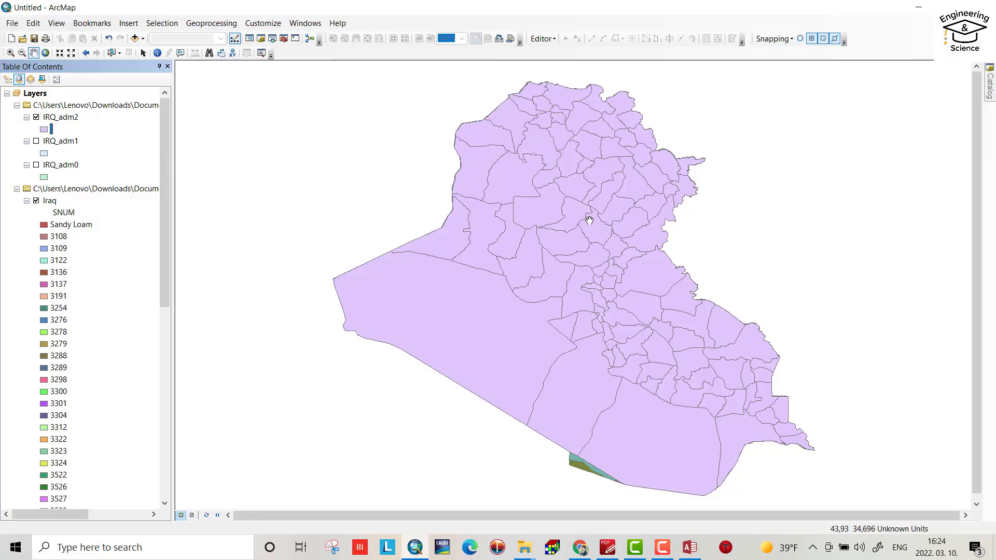
left_click(36, 118)
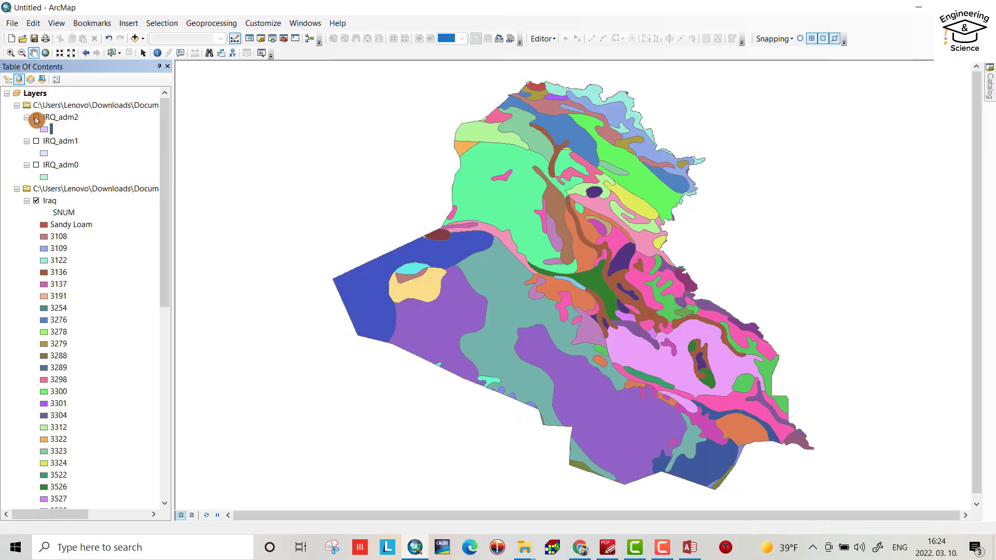
left_click(36, 202)
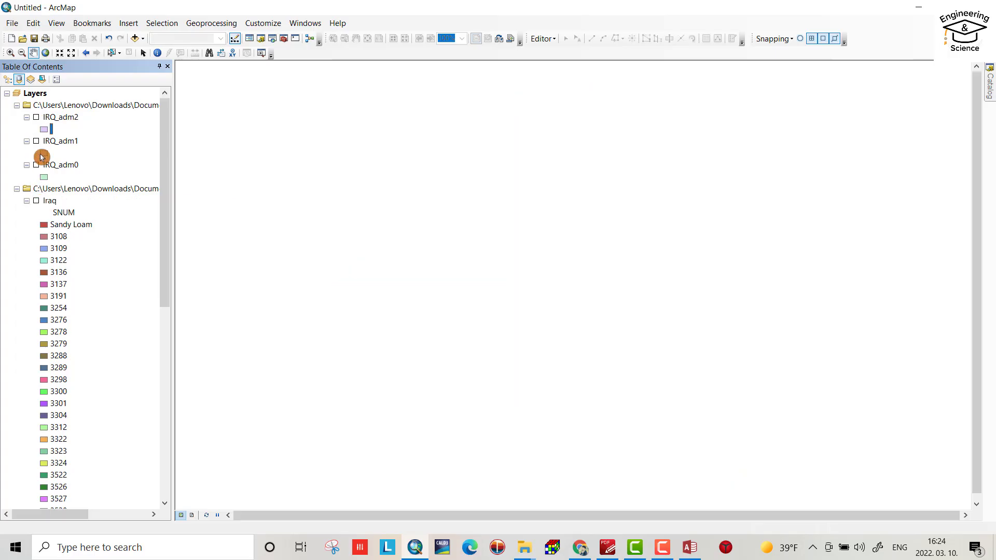
Step: Toggle the boundary layers until only IRQ_adm1 provinces remain visible
left_click(35, 118)
left_click(37, 119)
left_click(37, 119)
left_click(37, 118)
left_click(36, 141)
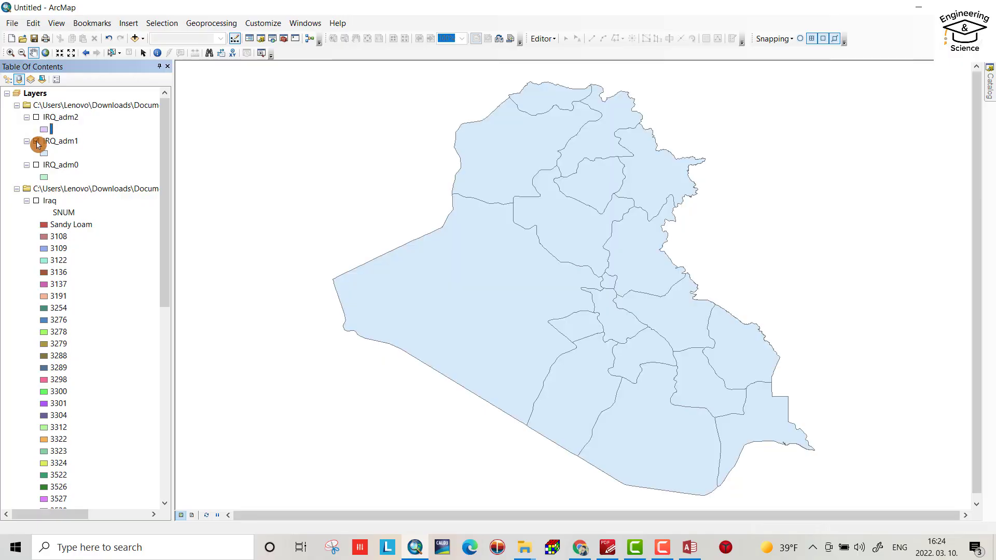
left_click(37, 165)
left_click(36, 141)
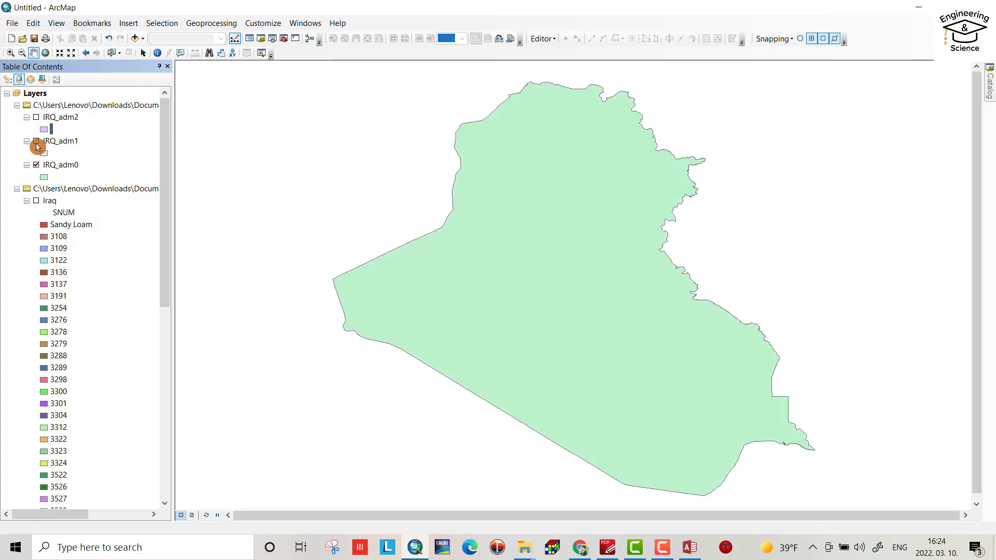
left_click(37, 165)
left_click(37, 141)
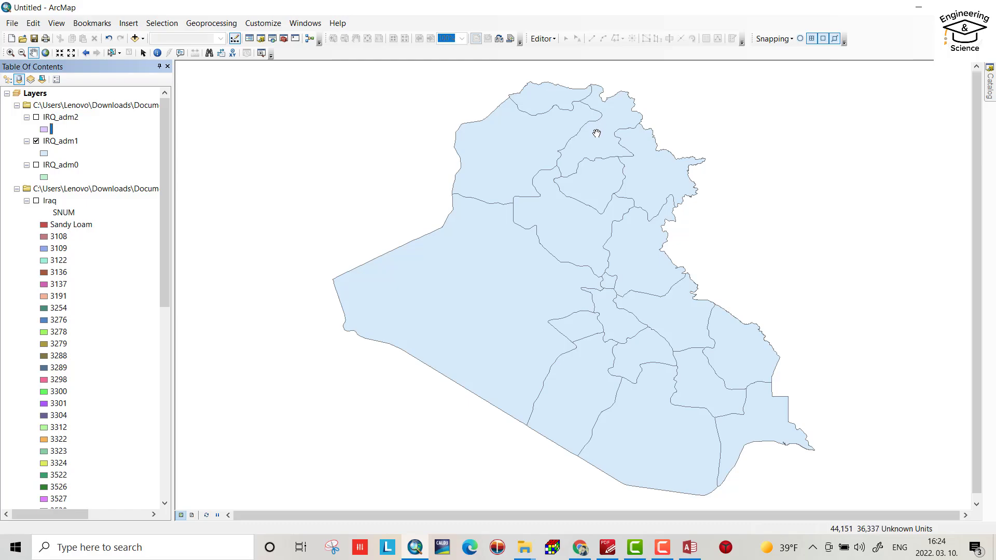
Step: Select the northern IRQ_adm1 province using Select by Rectangle
left_click_drag(597, 133, 573, 286)
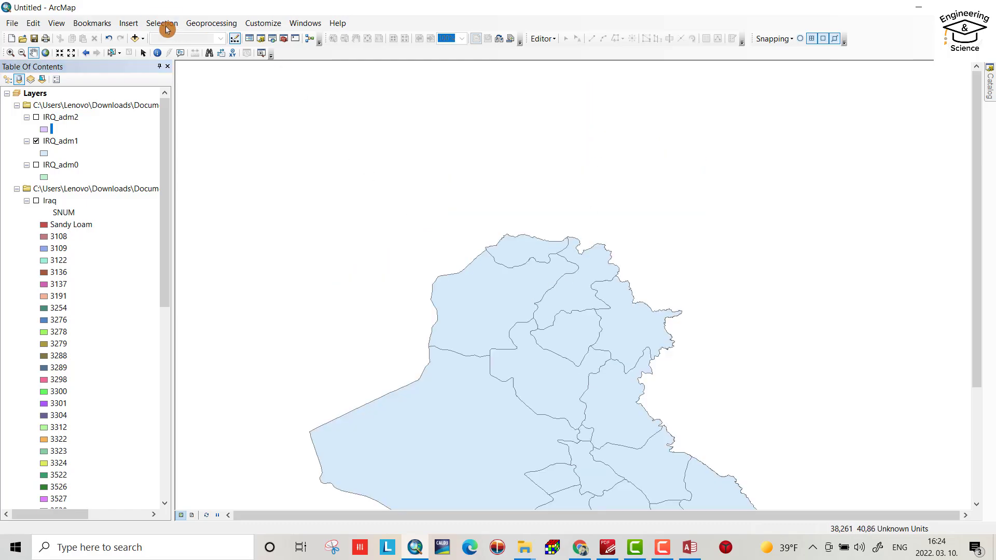
left_click(112, 52)
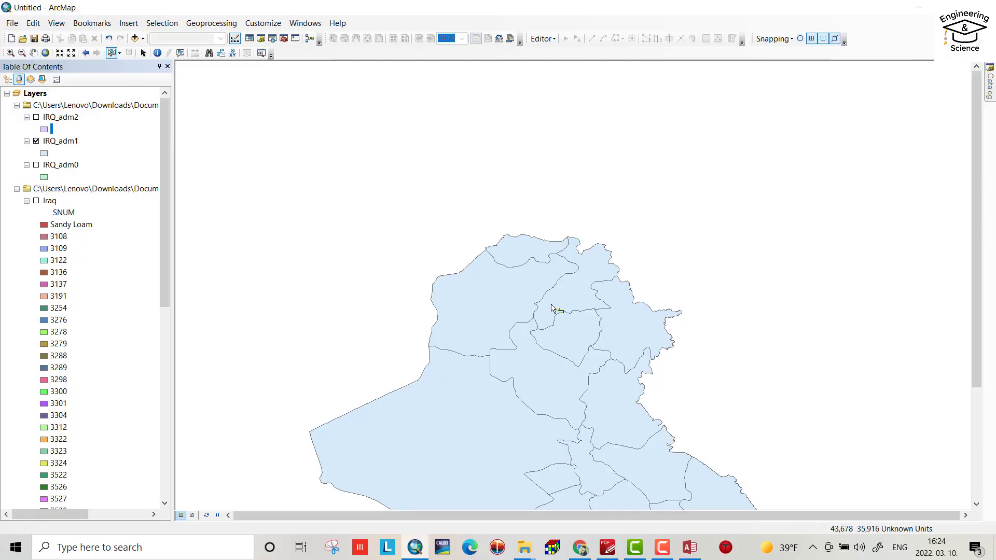
left_click(122, 69)
left_click(120, 54)
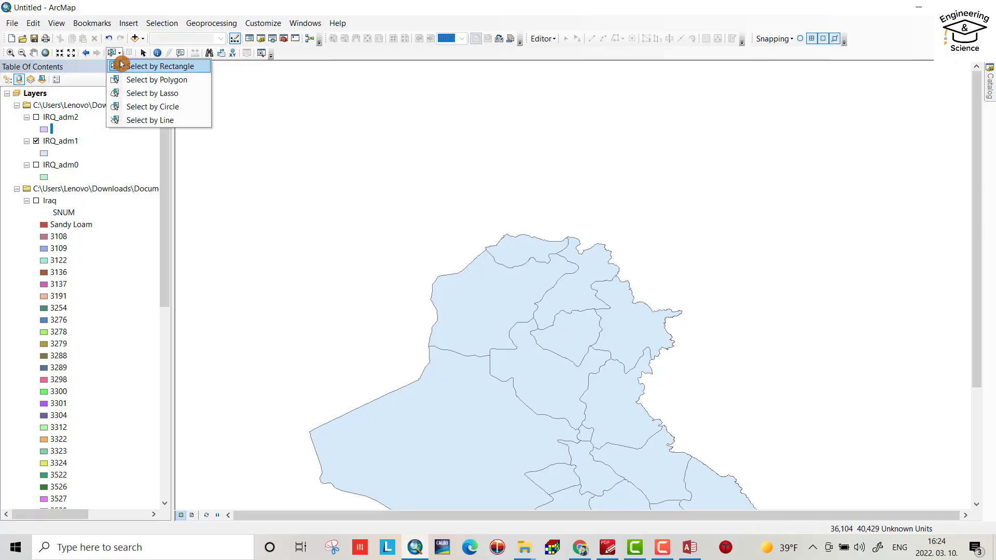
left_click(136, 66)
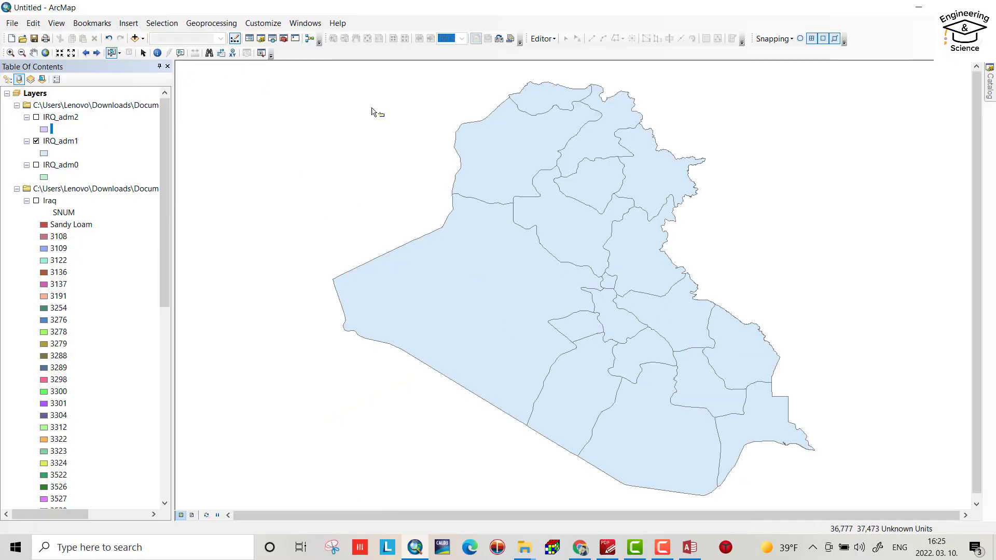
left_click(596, 143)
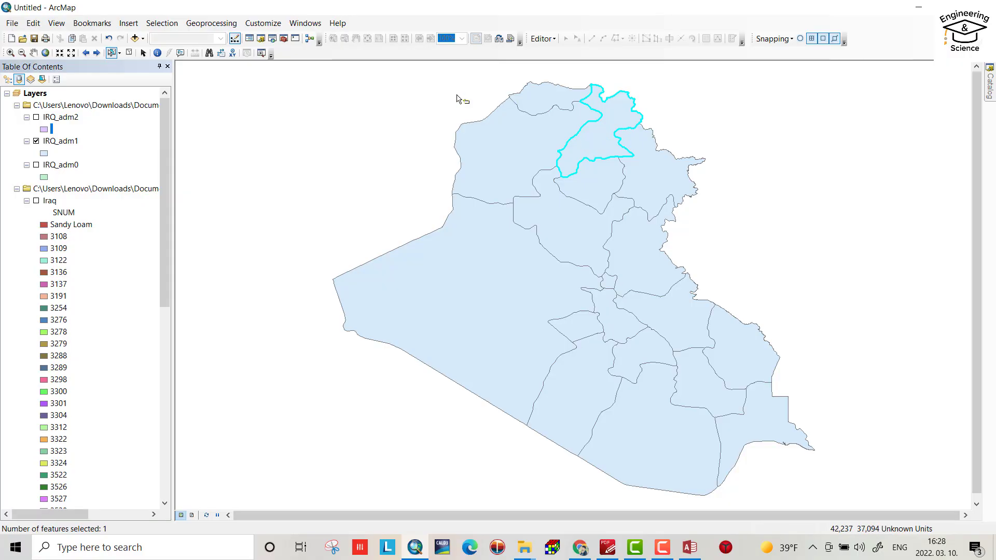
Step: Start the Clip tool with IRQ_adm1 as the input features
left_click(208, 24)
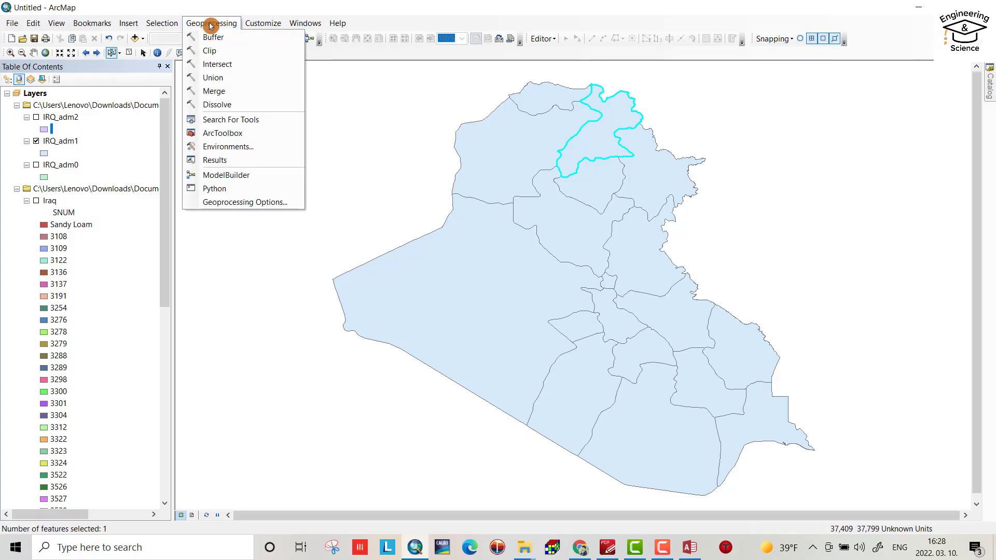
left_click(211, 50)
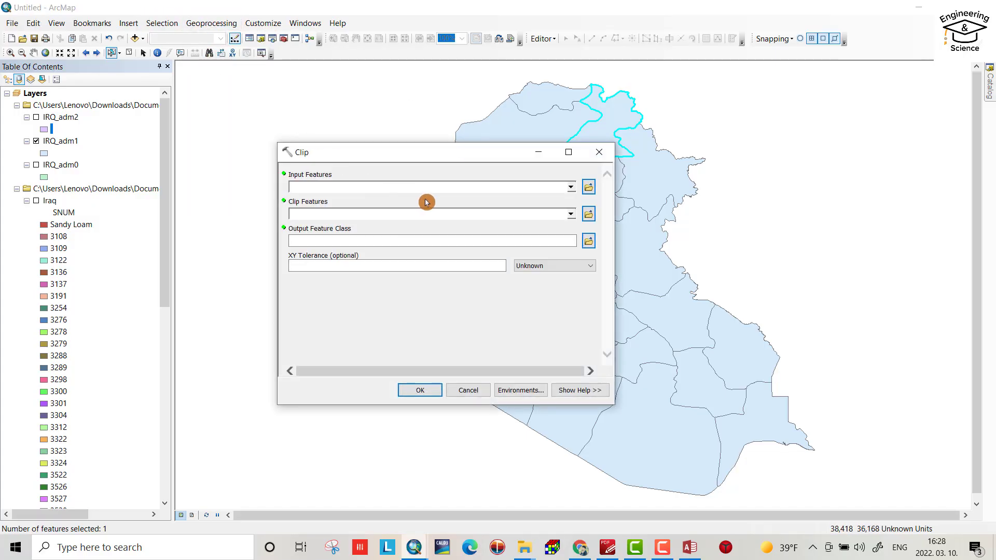
left_click(337, 200)
left_click(63, 145)
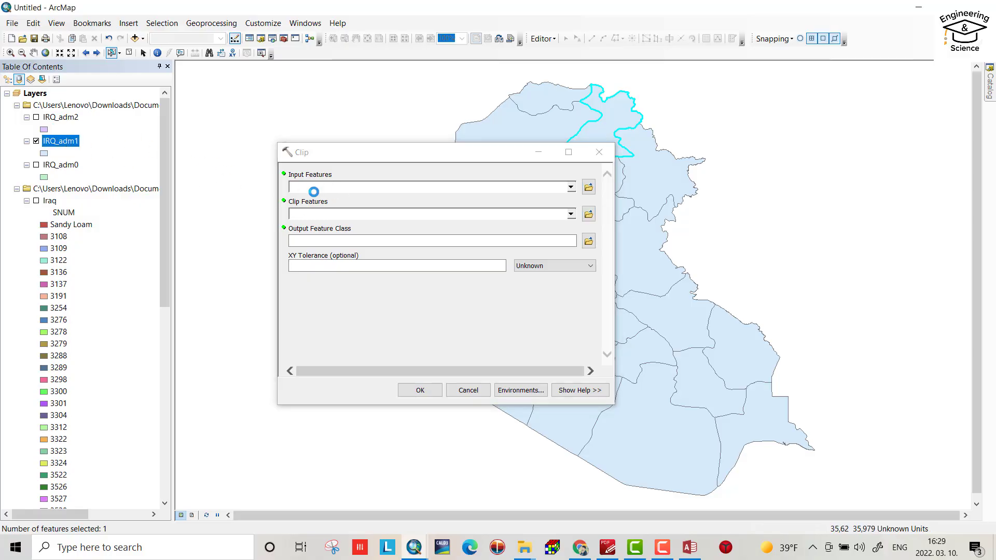
left_click(70, 142)
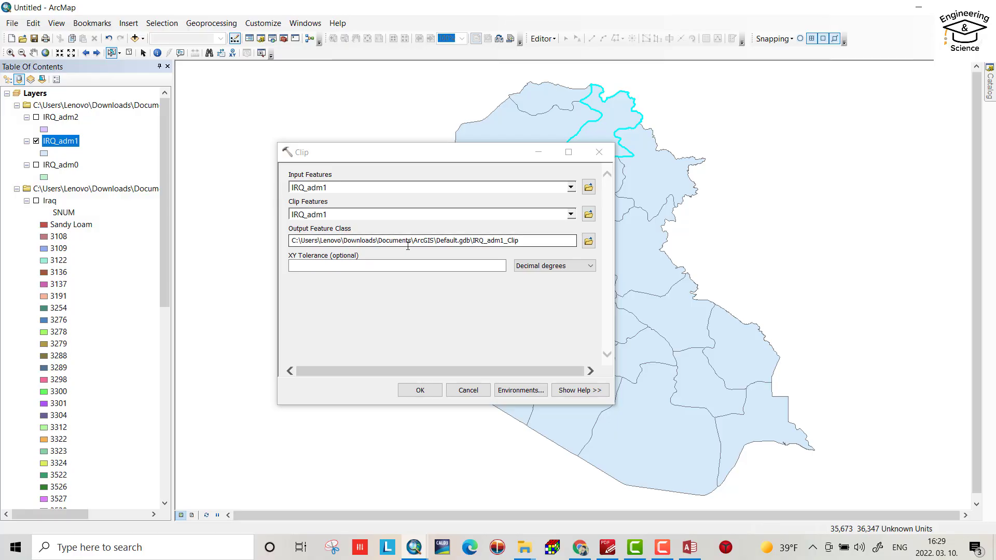
Step: Save the clip output as Erbil.shp on the Desktop and run it
left_click(587, 244)
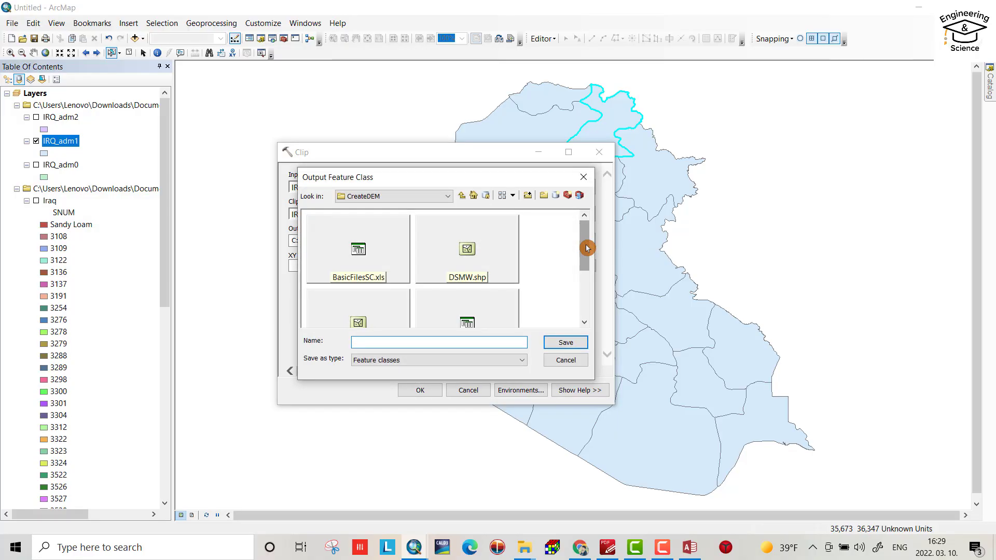
left_click(447, 196)
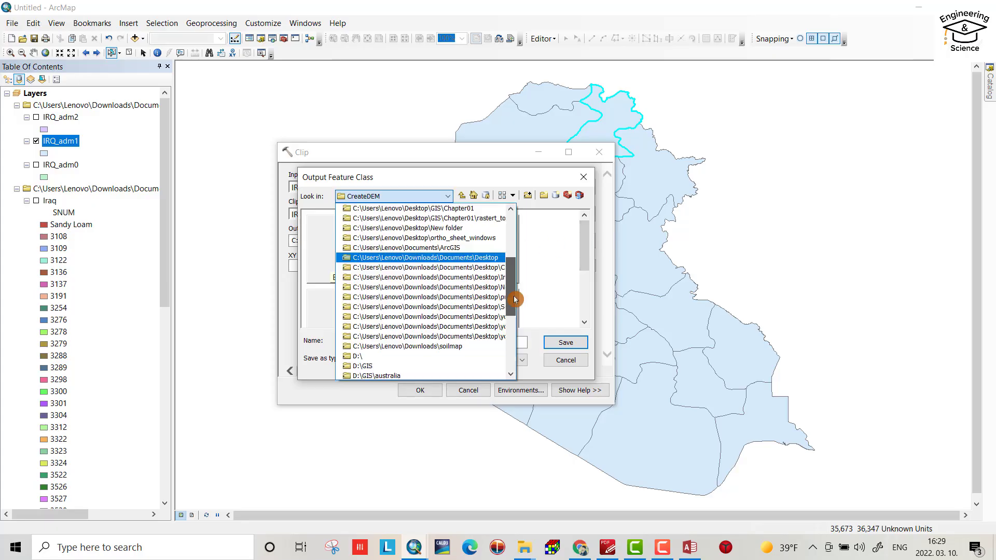
left_click(457, 278)
left_click(459, 278)
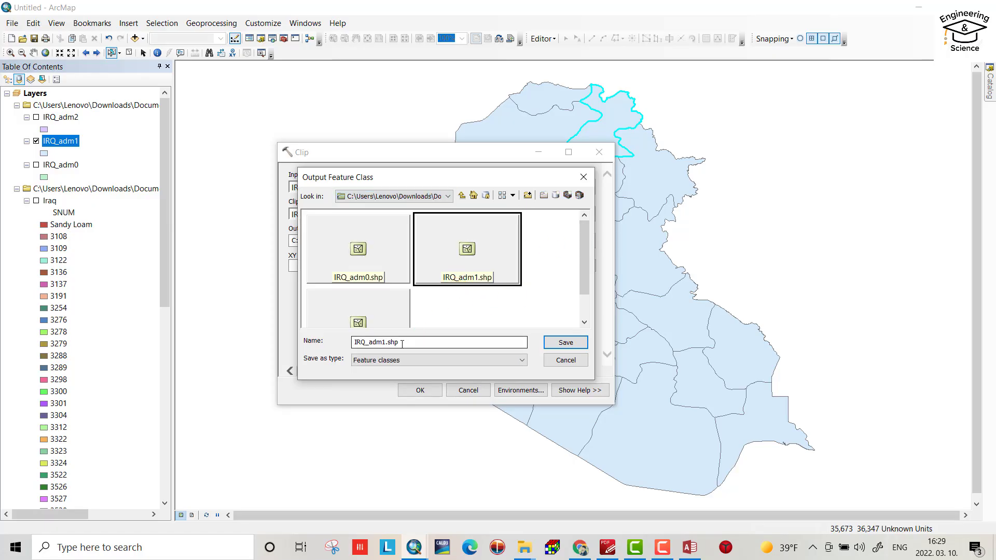
double_click(385, 342)
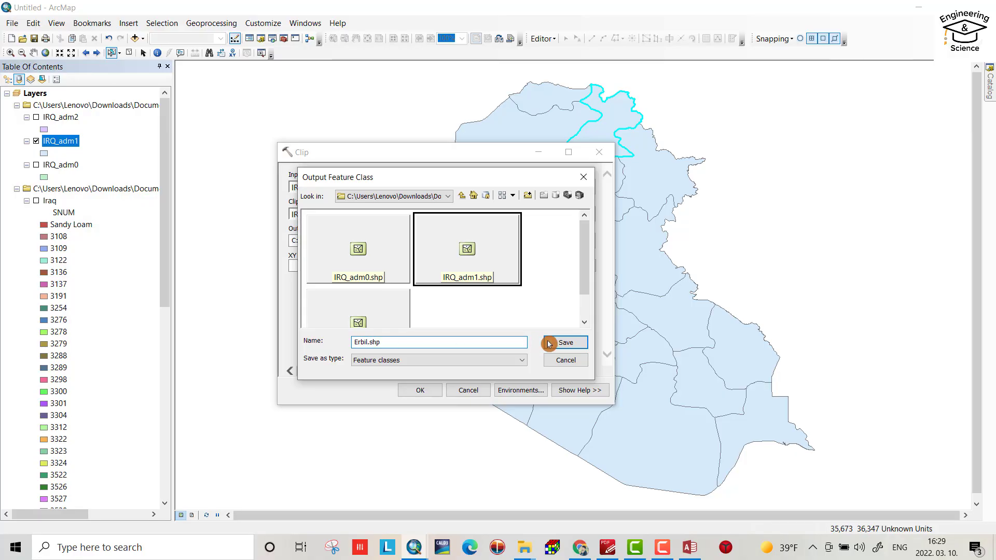
left_click(566, 343)
left_click(421, 390)
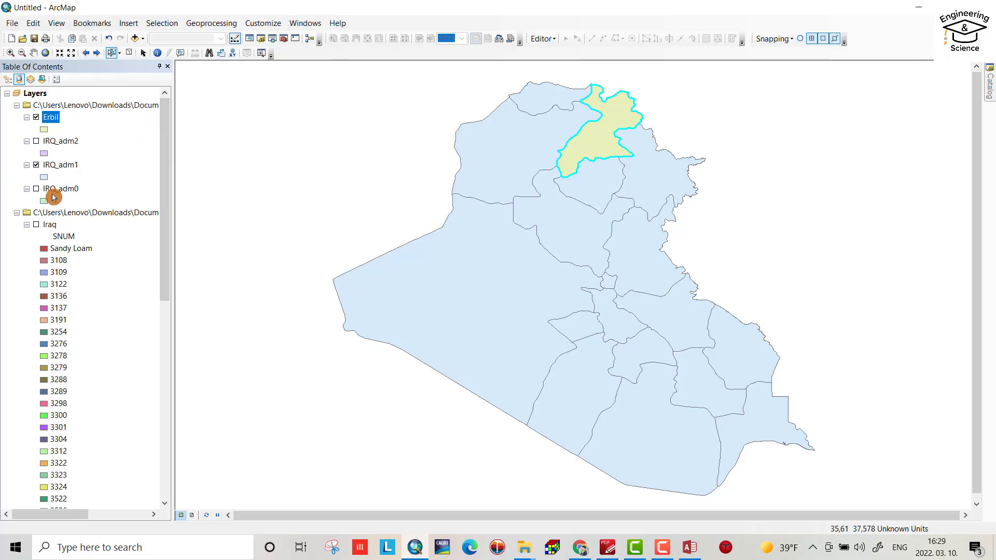
Step: Hide IRQ_adm1, show the Iraq soil map, and select the Erbil layer
left_click(36, 166)
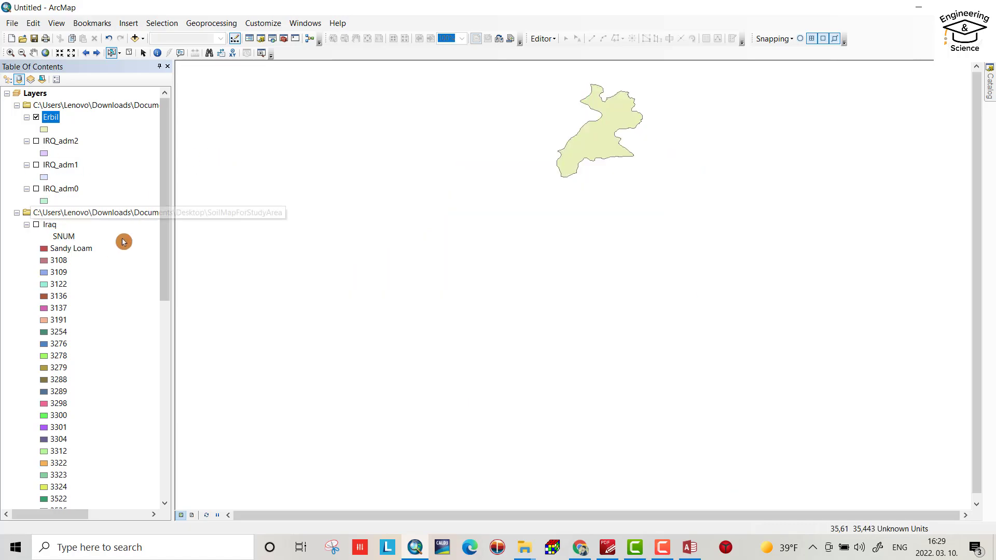
left_click(36, 225)
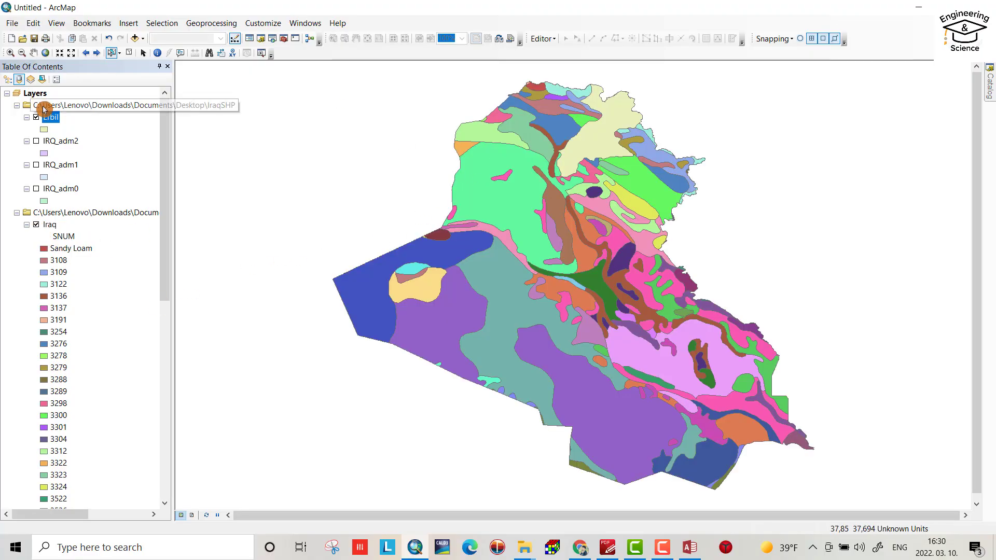
left_click(49, 123)
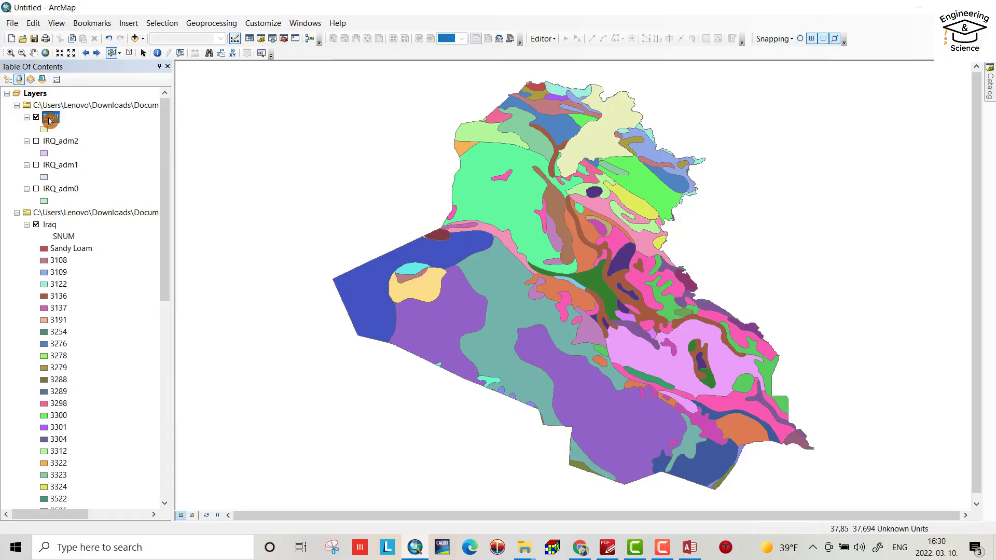
right_click(49, 122)
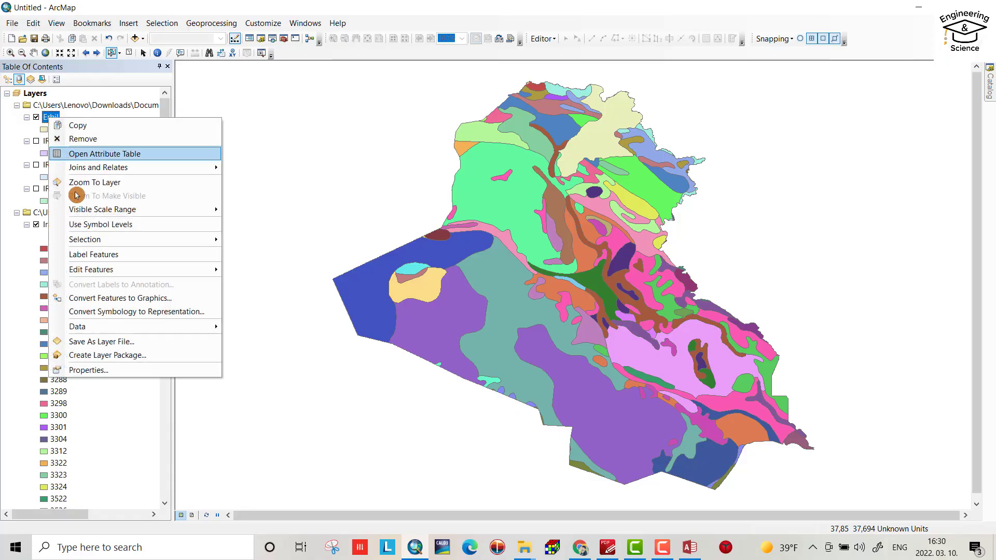
Step: Give the Erbil layer a Hollow fill symbol
left_click(96, 367)
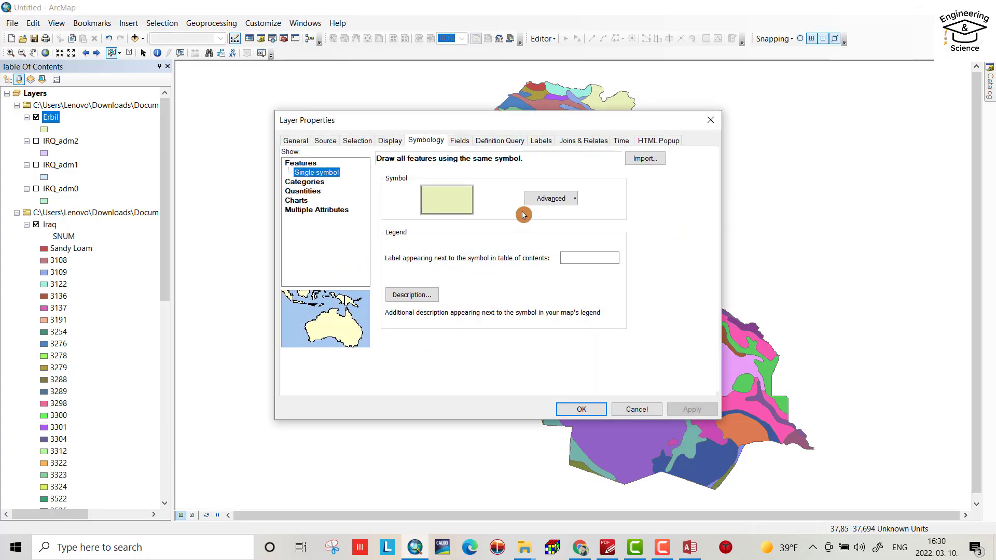
left_click(453, 201)
left_click(497, 196)
left_click(568, 408)
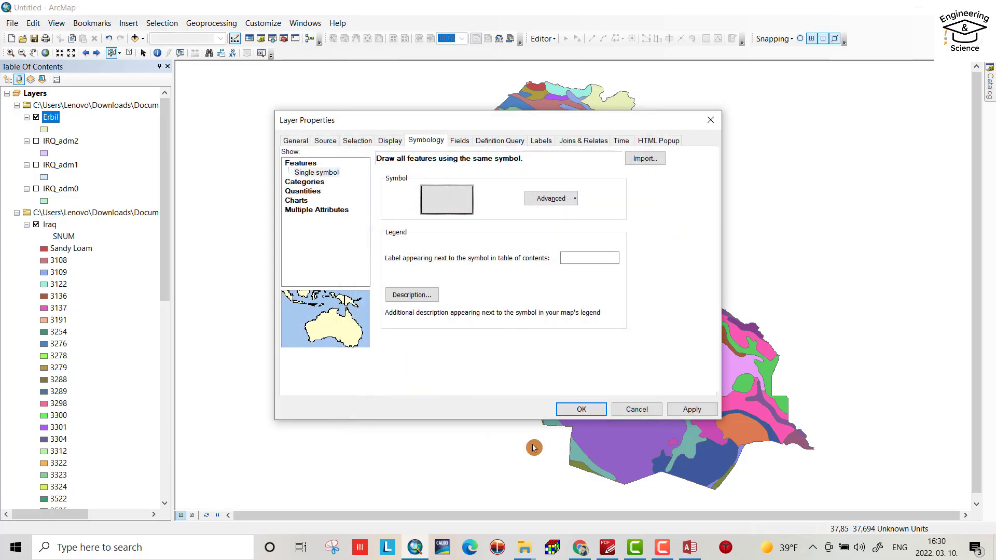
left_click(574, 409)
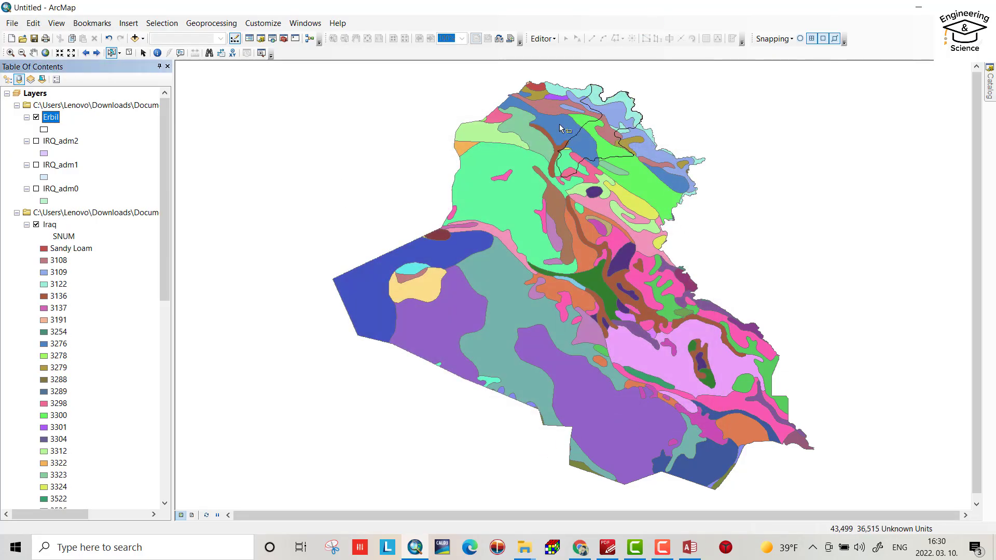
Step: Set up Clip with Iraq as input features and Erbil as clip features
left_click(207, 23)
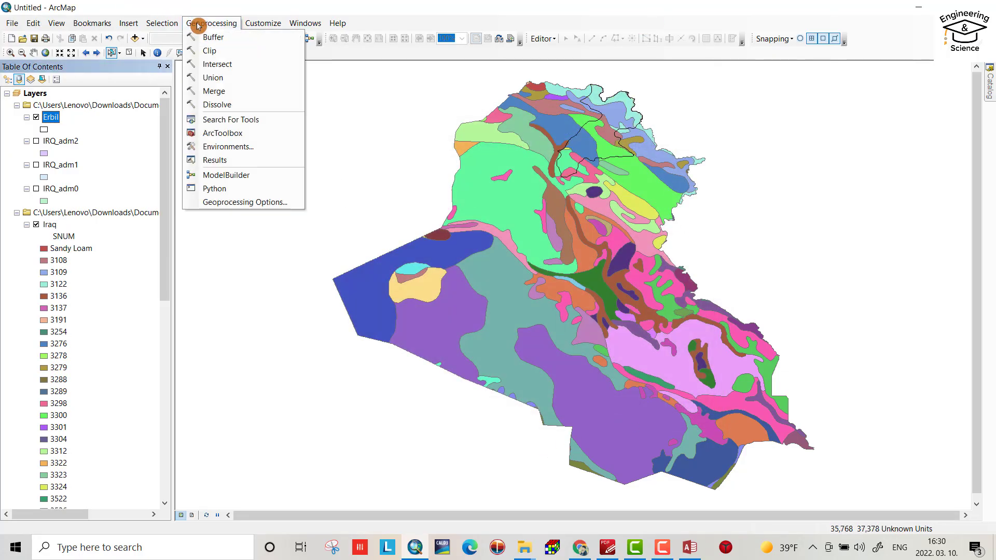
left_click(209, 50)
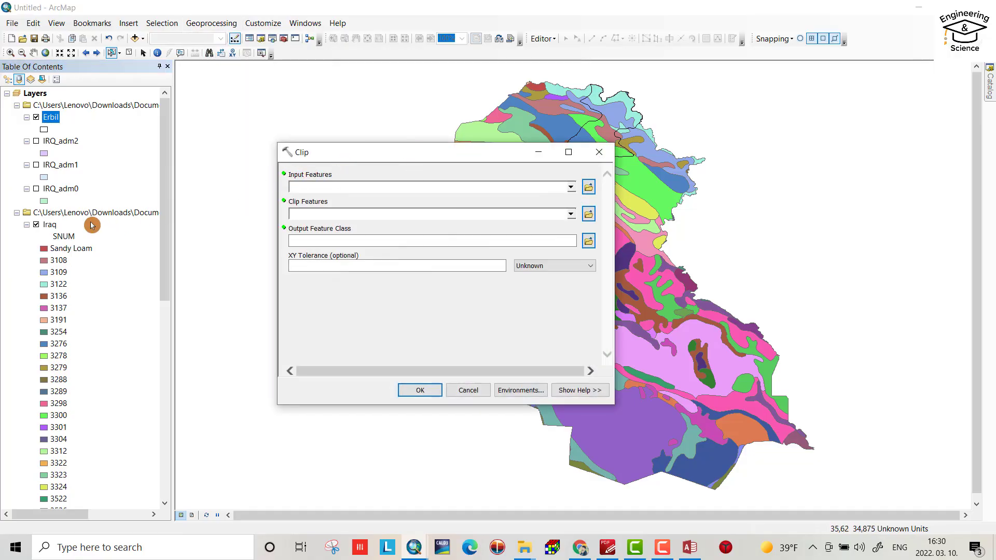
left_click(57, 216)
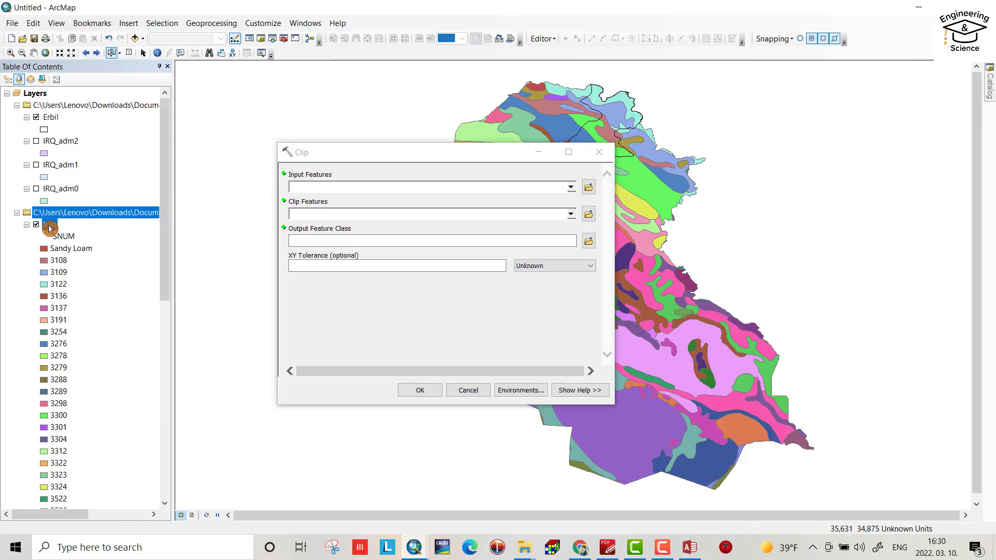
left_click_drag(50, 227, 236, 213)
left_click_drag(304, 187, 304, 188)
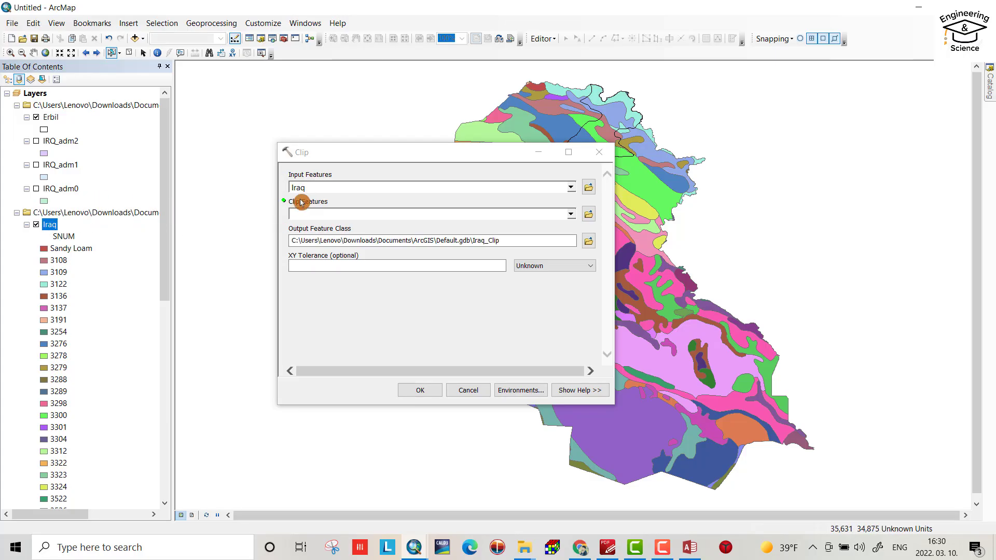
left_click_drag(50, 117, 302, 213)
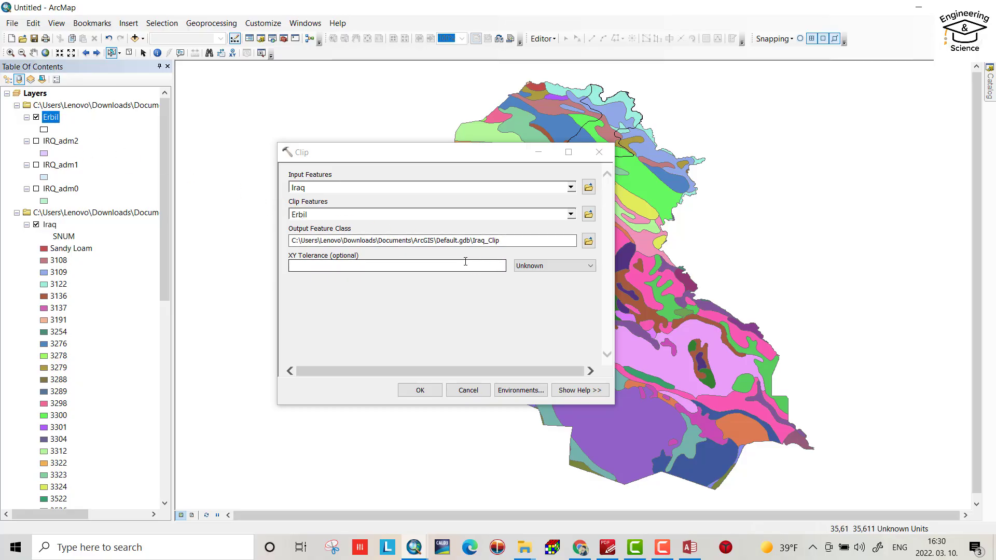
Step: Save the clip output as Soilmaperbil in the Downloads soil folder and run the clip
left_click(589, 242)
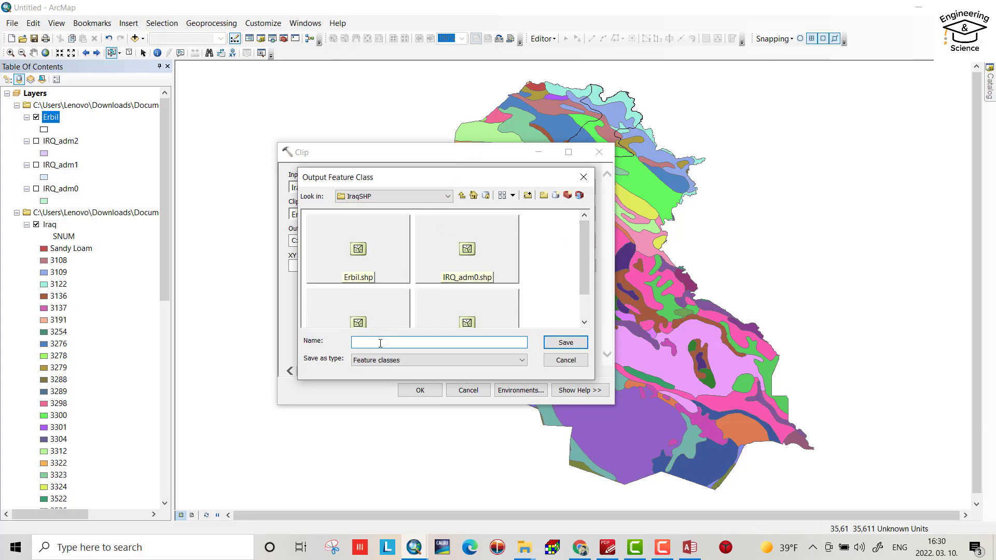
left_click(446, 196)
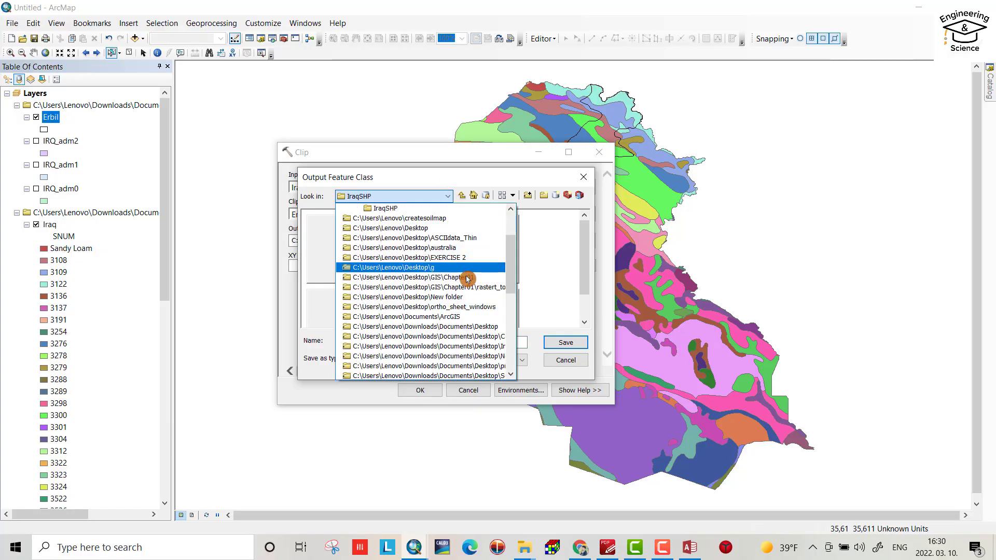
left_click_drag(507, 258, 511, 294)
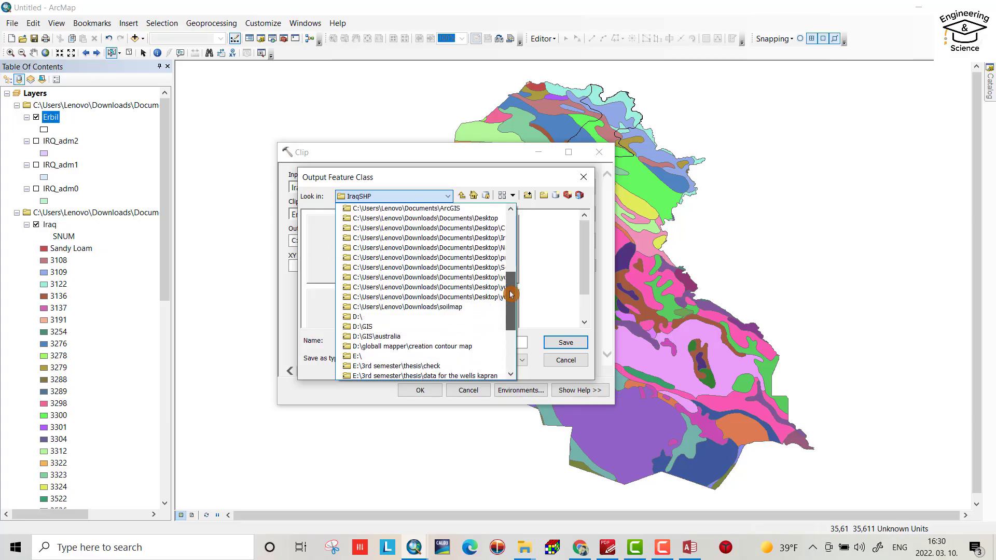
left_click(479, 267)
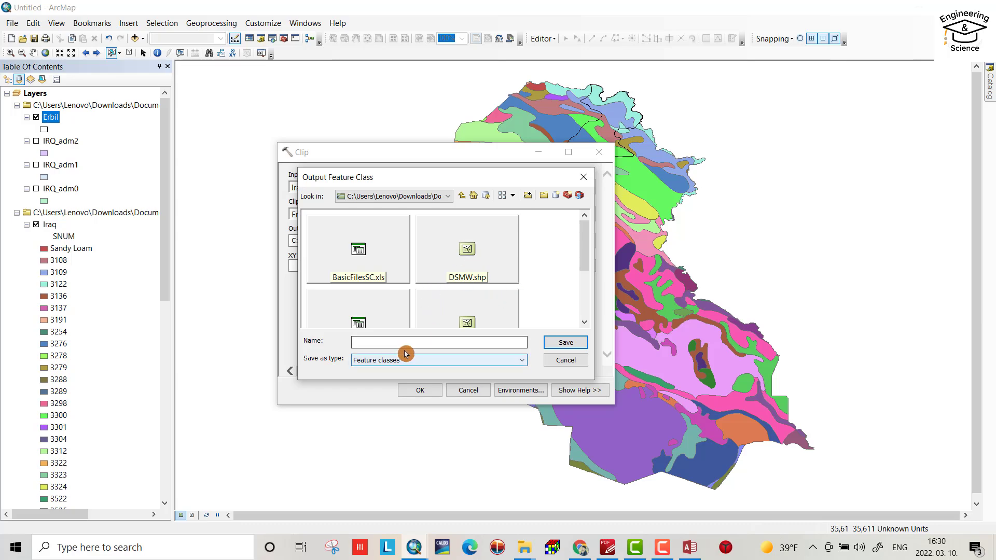
left_click(382, 344)
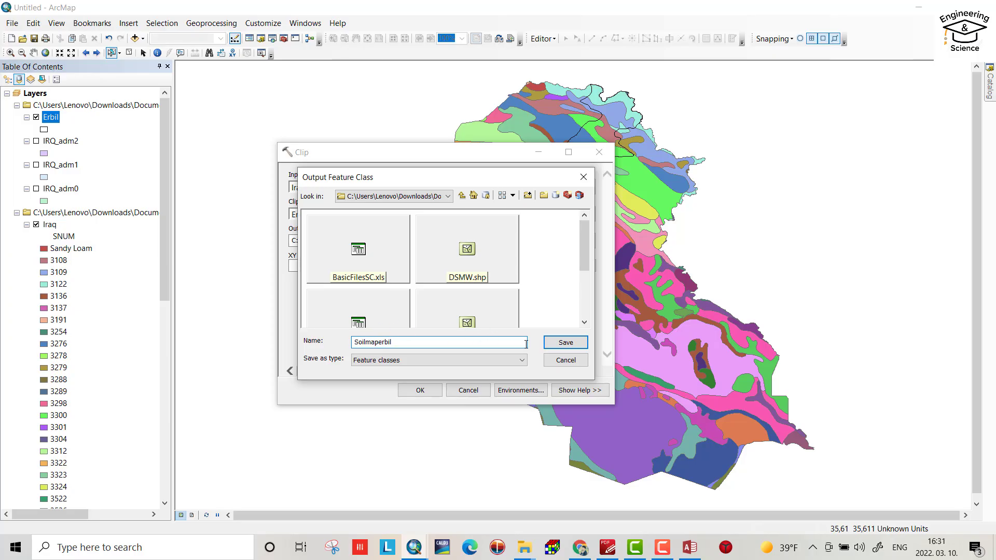
left_click(562, 344)
left_click(430, 398)
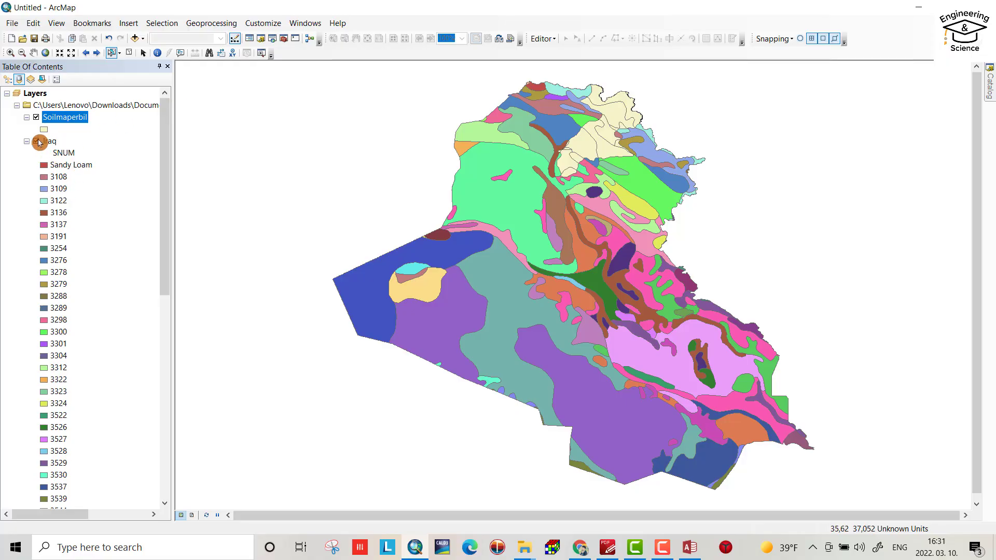
Step: Remove the Iraq soil layer, the Erbil/IRQ layer group and the IRQ tables group
left_click(37, 141)
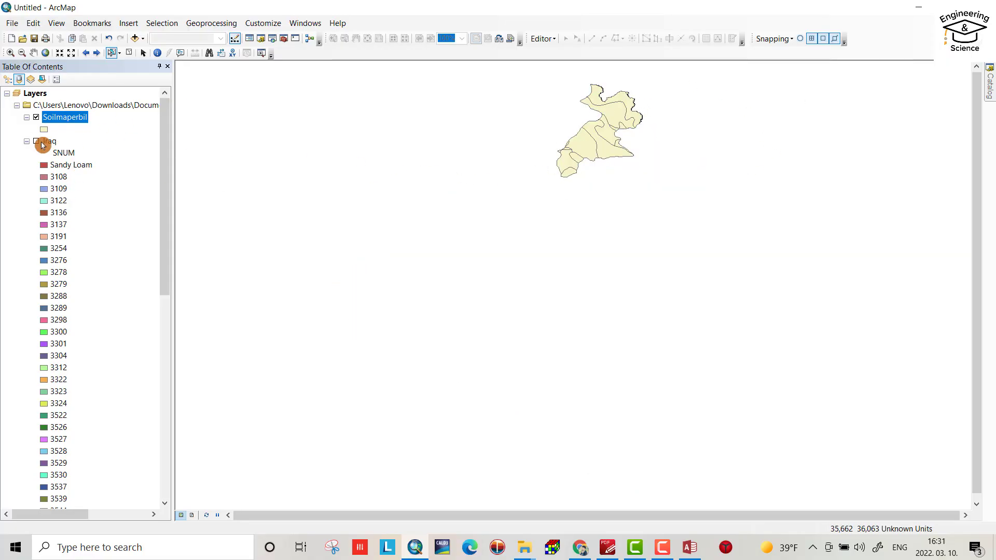
right_click(46, 146)
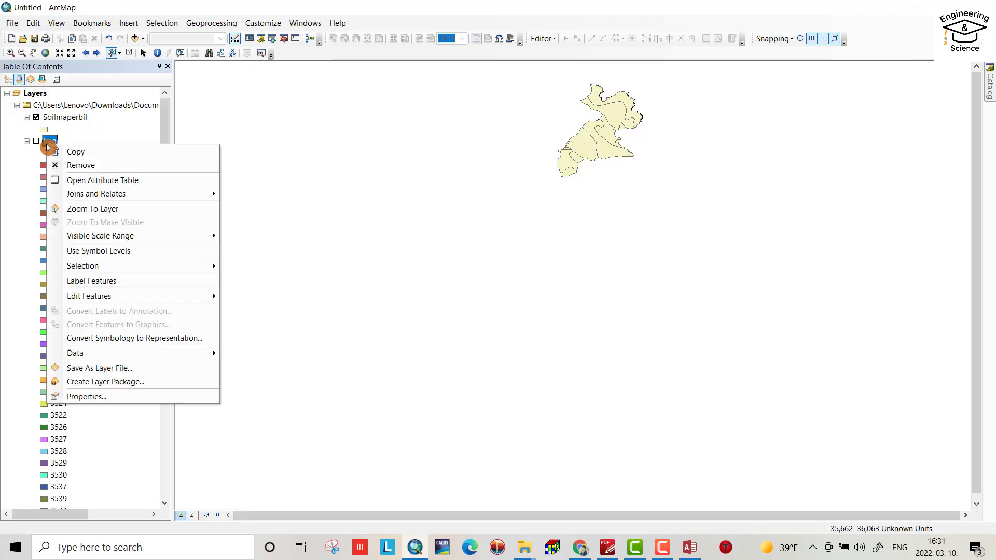
left_click(75, 164)
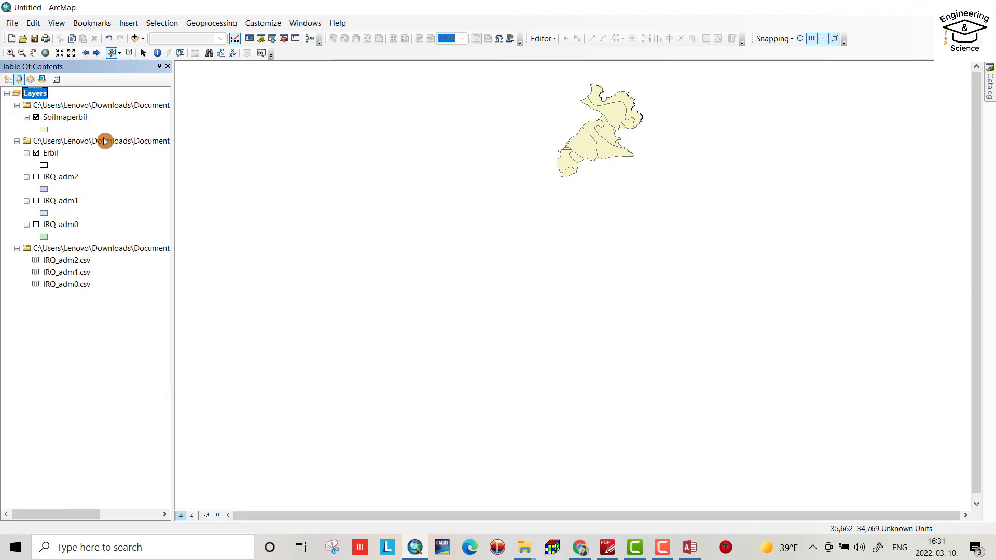
right_click(54, 148)
left_click(72, 158)
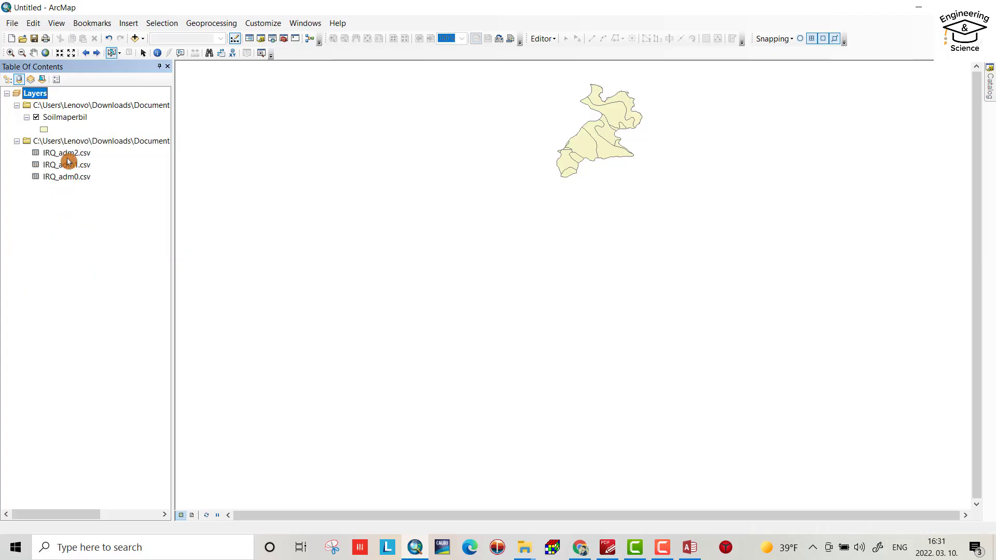
right_click(65, 146)
left_click(81, 153)
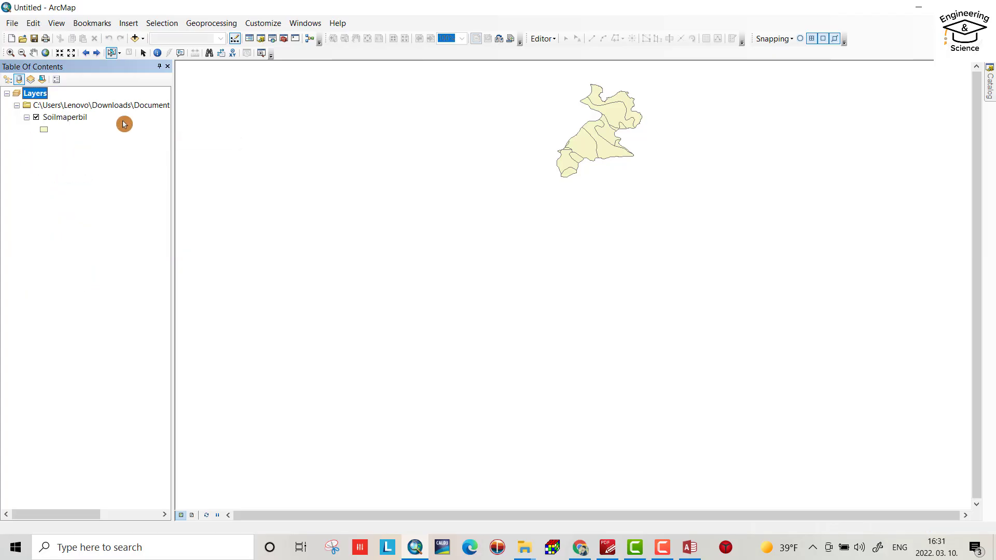
right_click(46, 117)
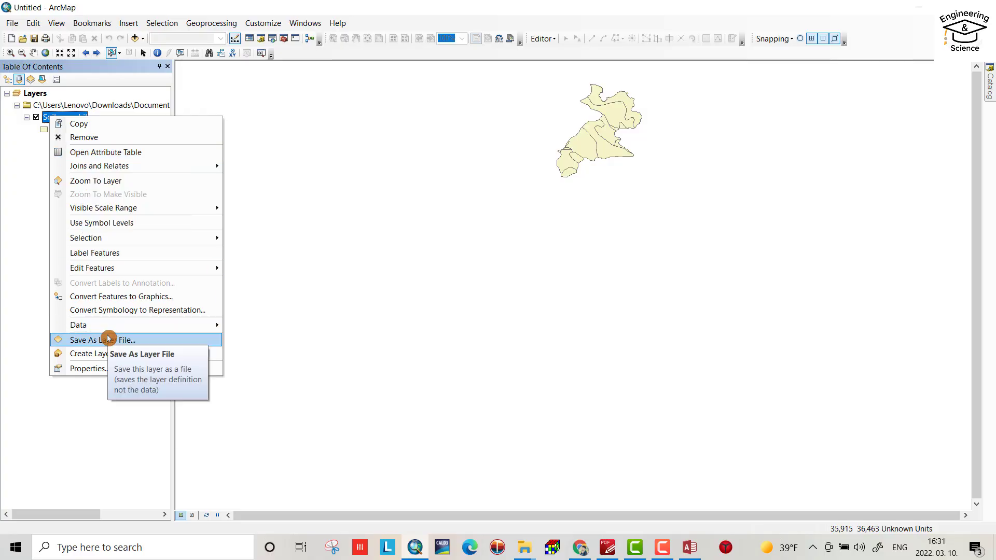
Step: Symbolize Soilmaperbil by Unique values on SNUM with all values added, and apply
left_click(95, 367)
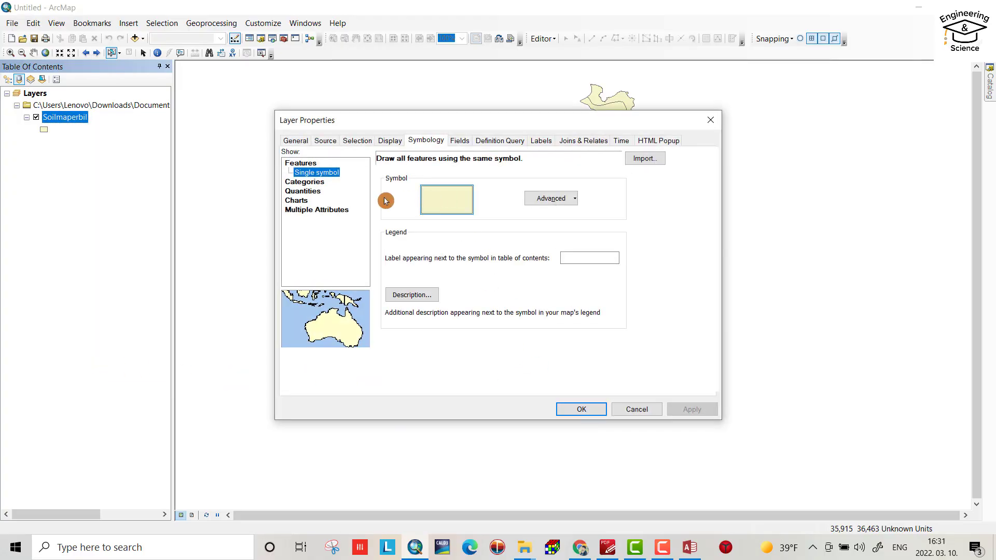
left_click(315, 183)
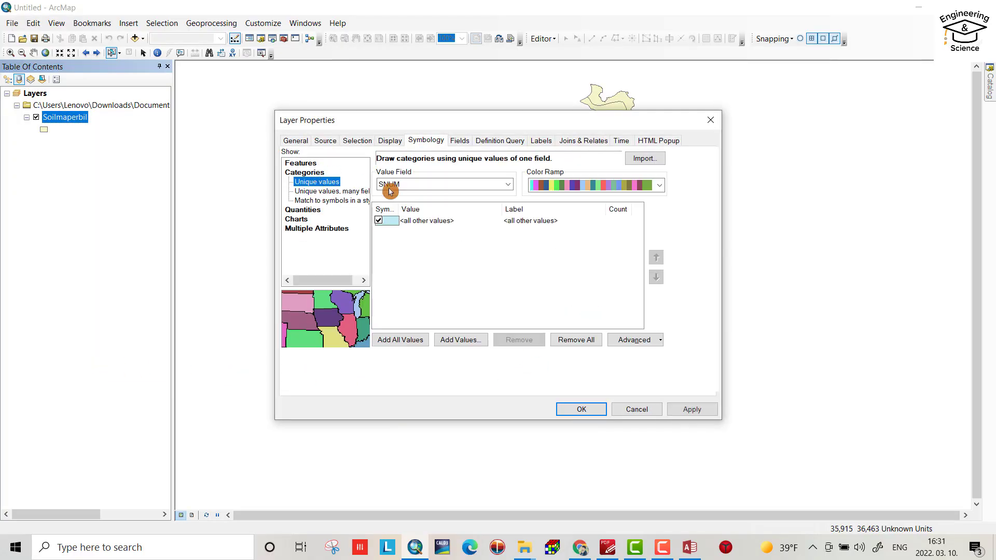
left_click(380, 221)
left_click(379, 221)
left_click(500, 184)
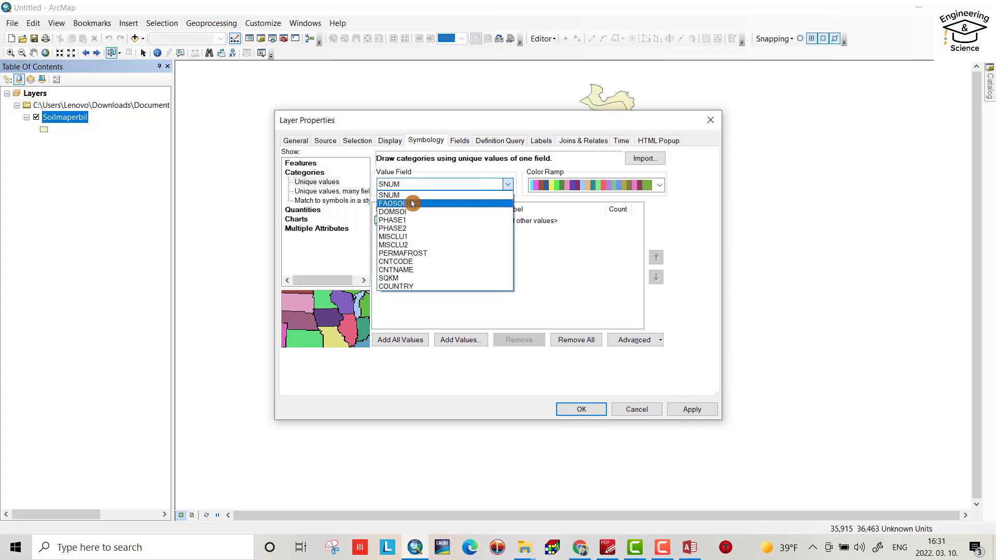
left_click(429, 194)
left_click(407, 339)
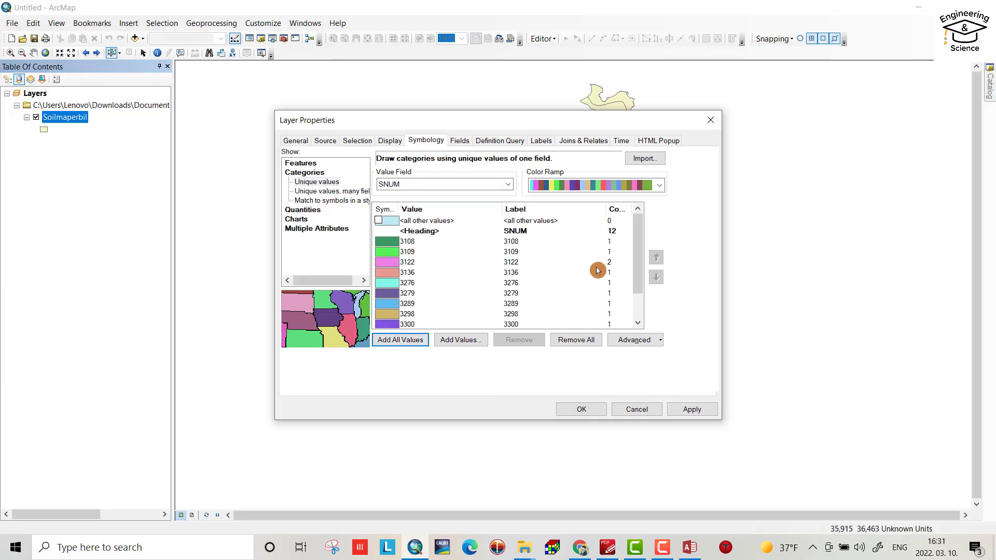
left_click(656, 186)
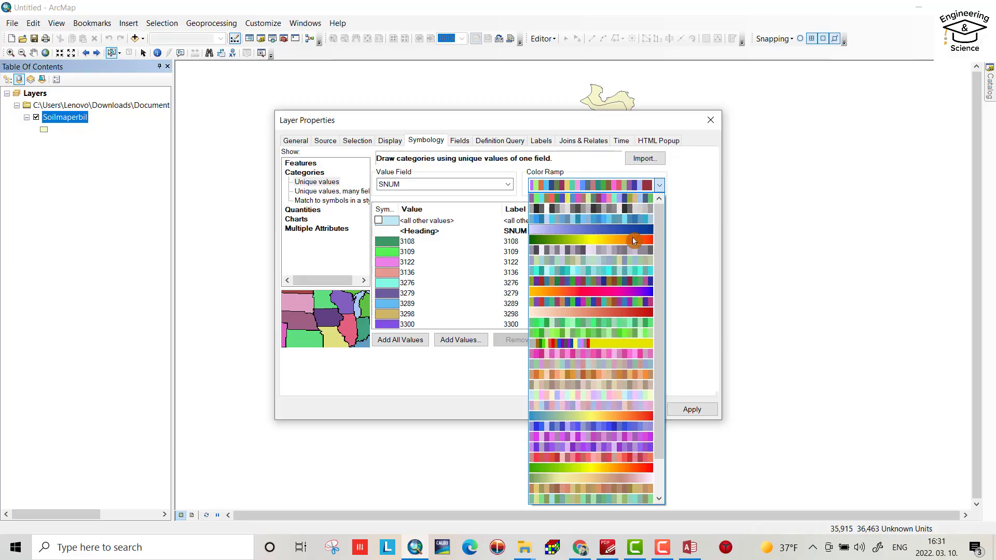
left_click(615, 191)
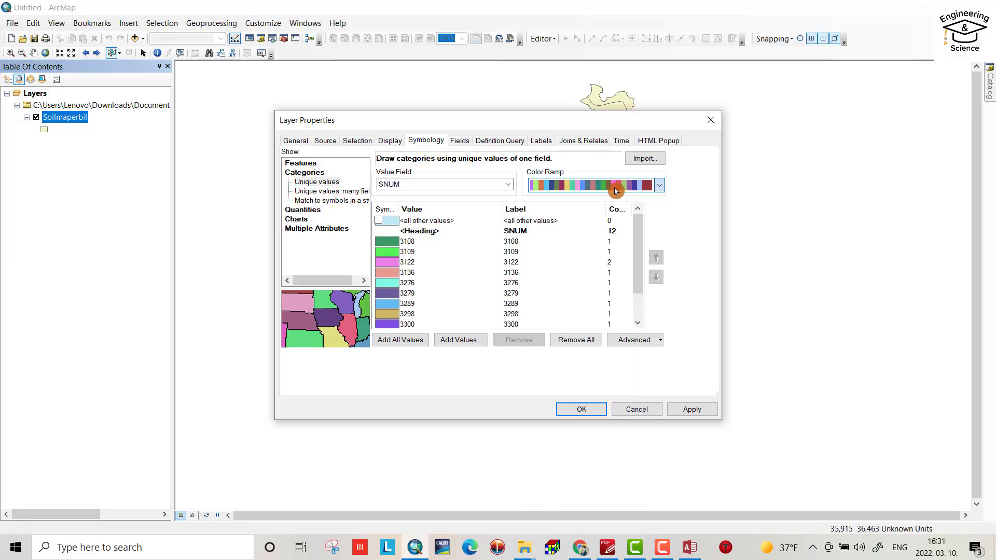
left_click(686, 410)
left_click(581, 409)
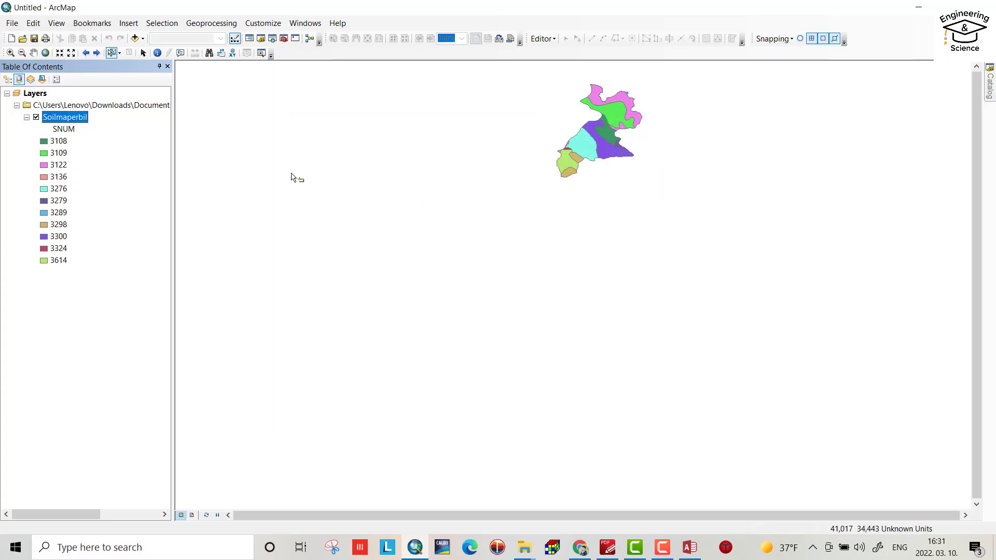
Step: Zoom the map to the Soilmaperbil layer's extent
right_click(63, 115)
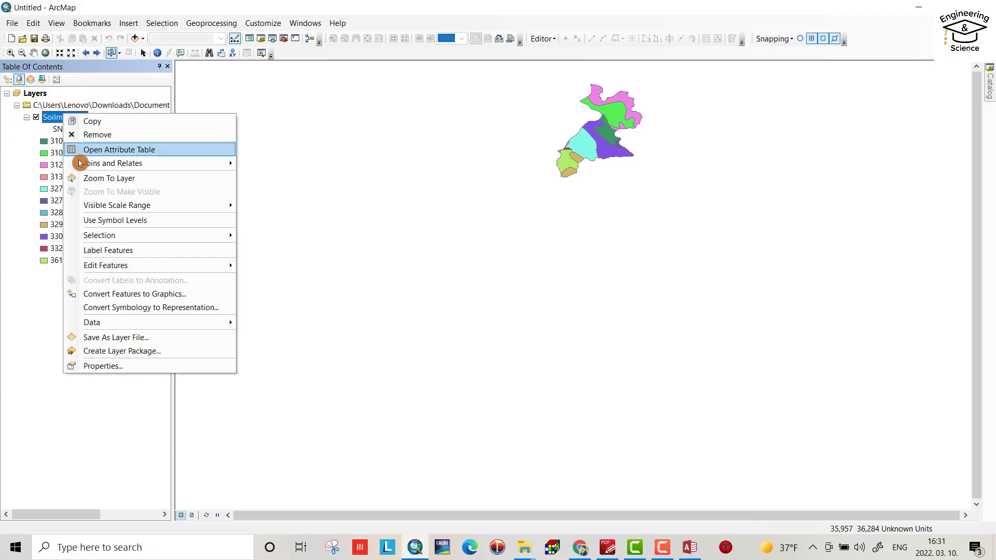
left_click(91, 179)
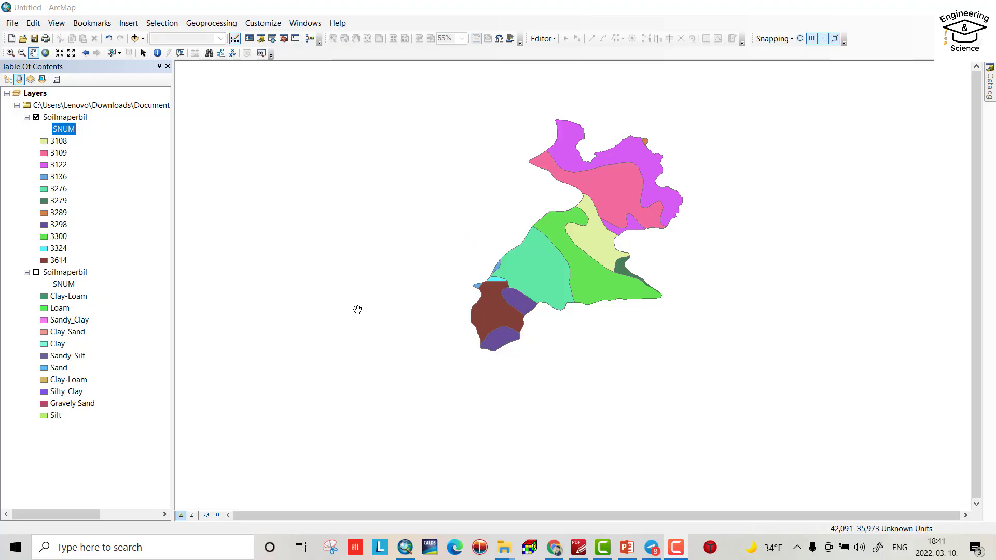
Step: Launch SWAT2012.mdb from the Downloads folder window into Microsoft Access
mouse_move(510, 550)
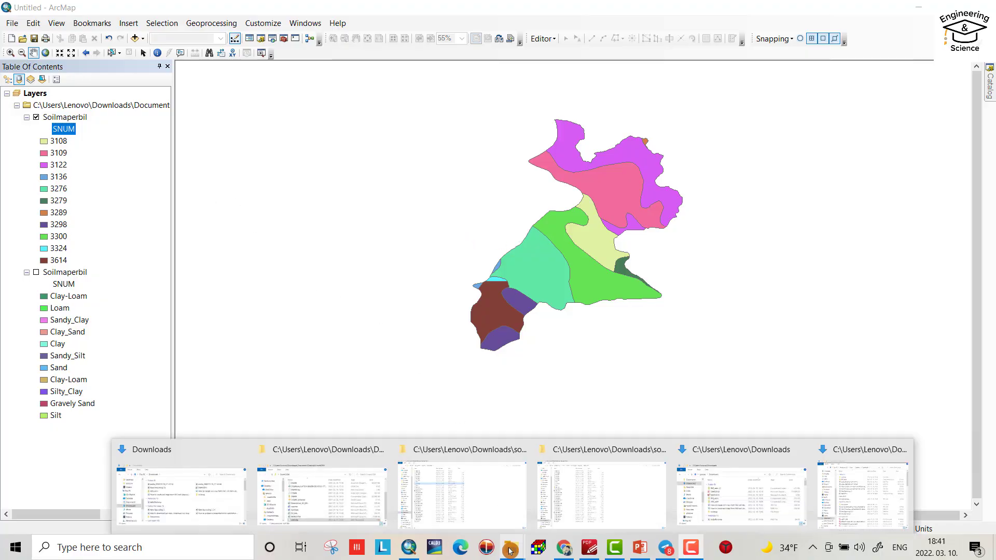
left_click(220, 485)
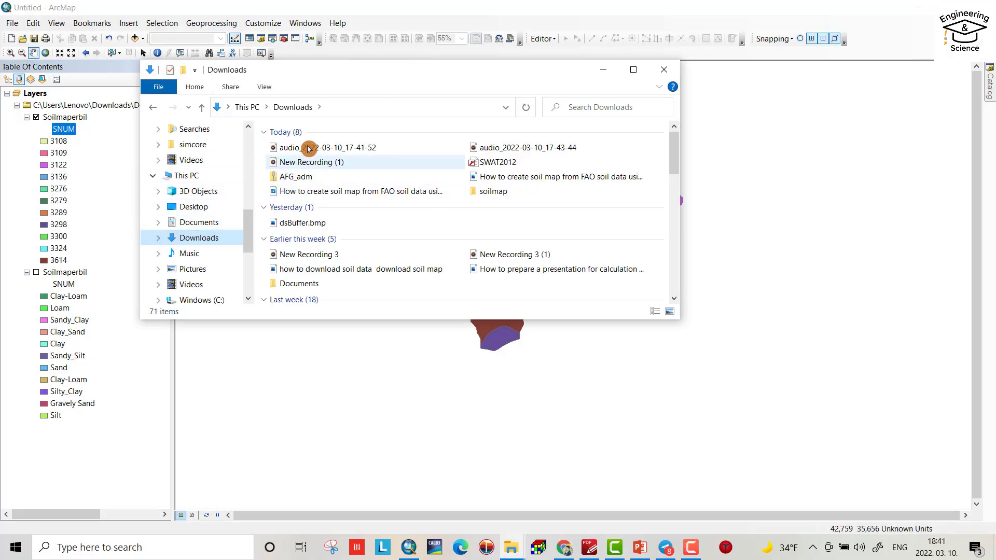
left_click(504, 164)
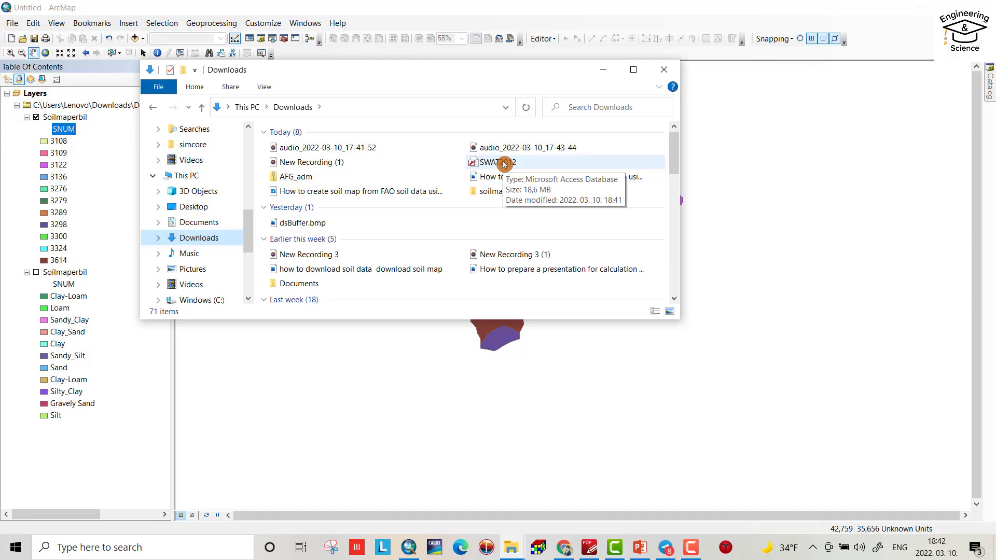
double_click(504, 164)
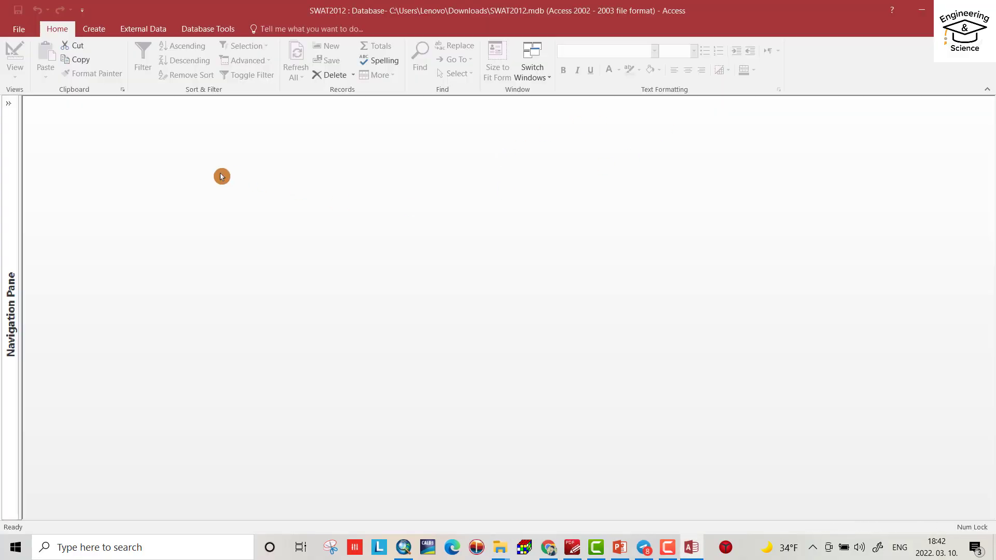
Step: Open the usersoil table from the Navigation Pane and widen its window to show more columns
left_click(9, 103)
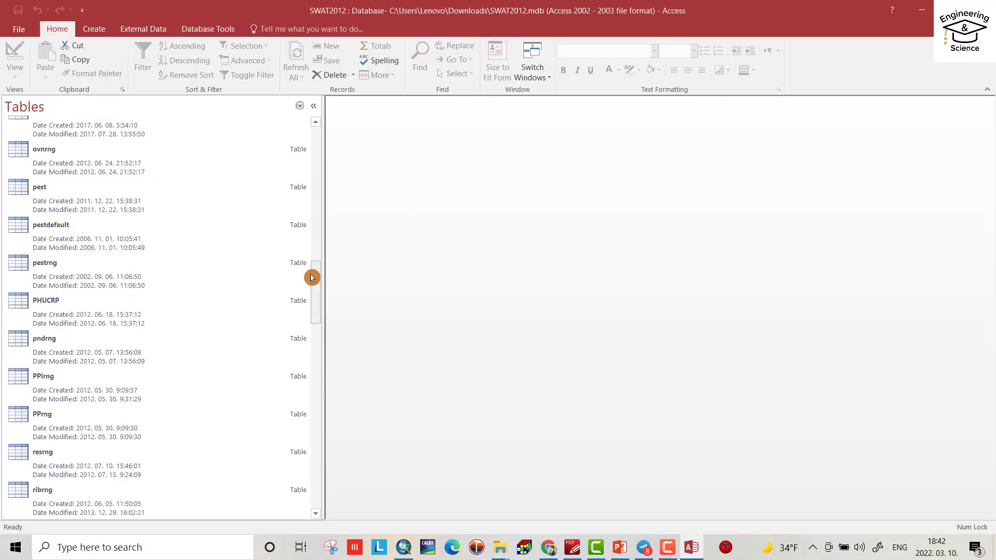
left_click_drag(312, 278, 282, 419)
scroll(282, 419, "down", 3)
left_click(91, 468)
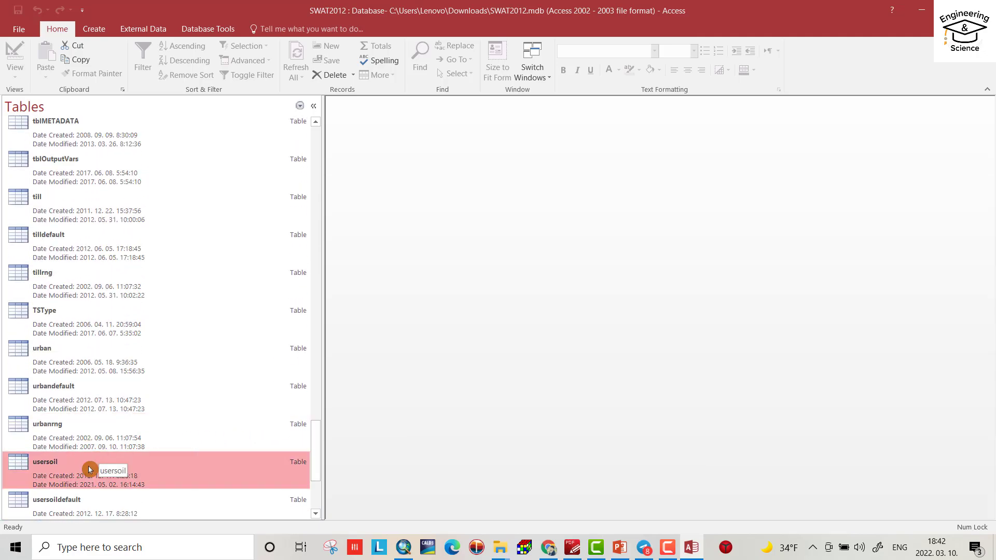
double_click(89, 469)
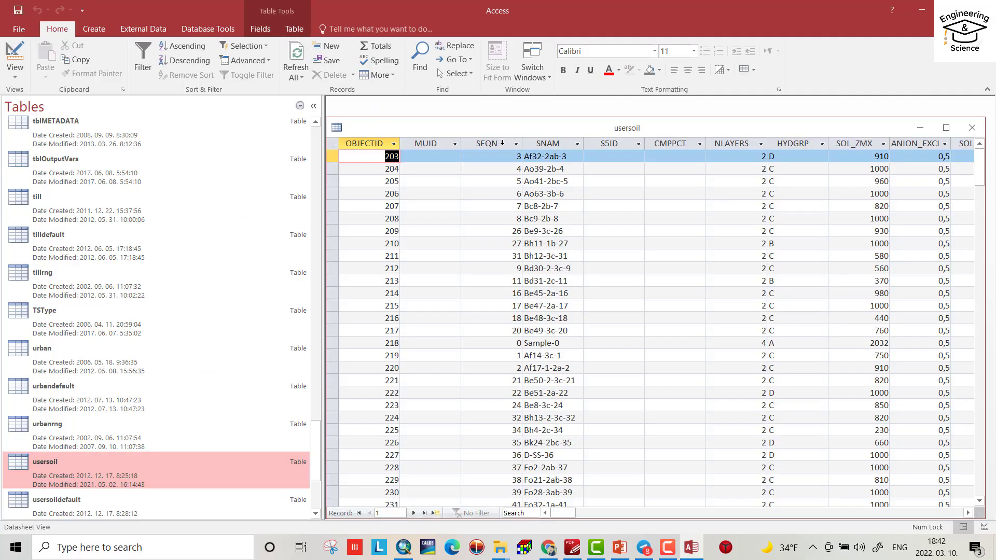
left_click(313, 105)
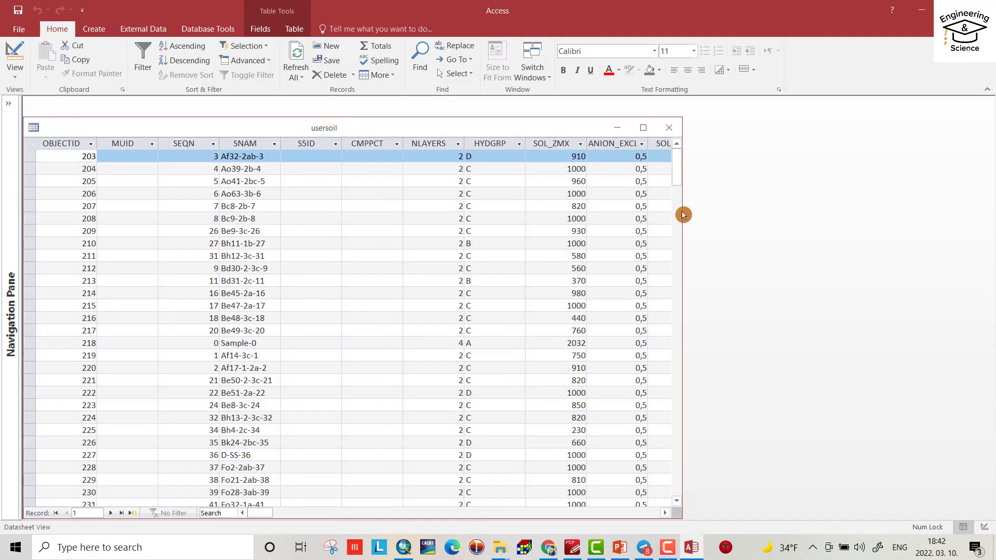
left_click_drag(681, 208, 991, 198)
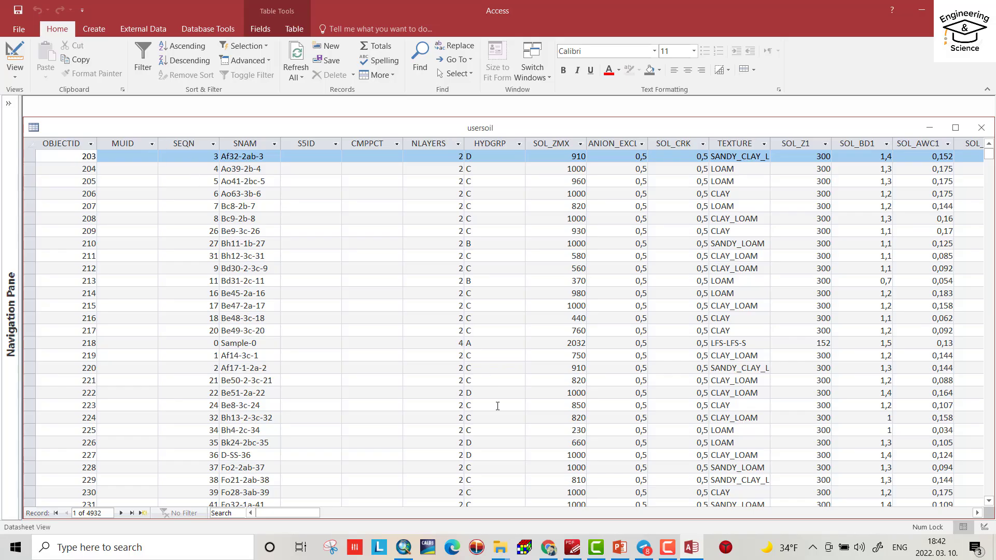
Step: Search the SEQN column for 3108 and scroll right to read its LOAM texture
left_click(405, 551)
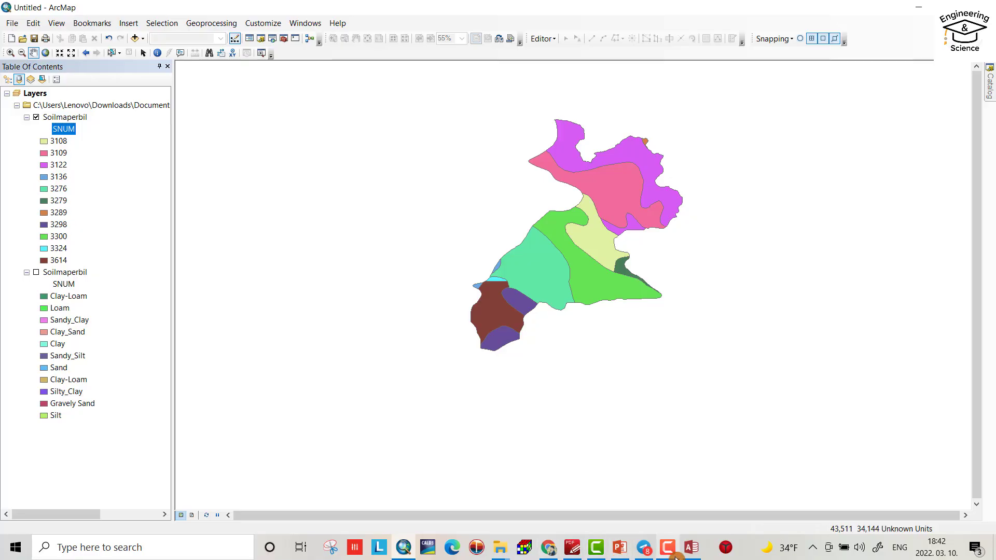
left_click(690, 550)
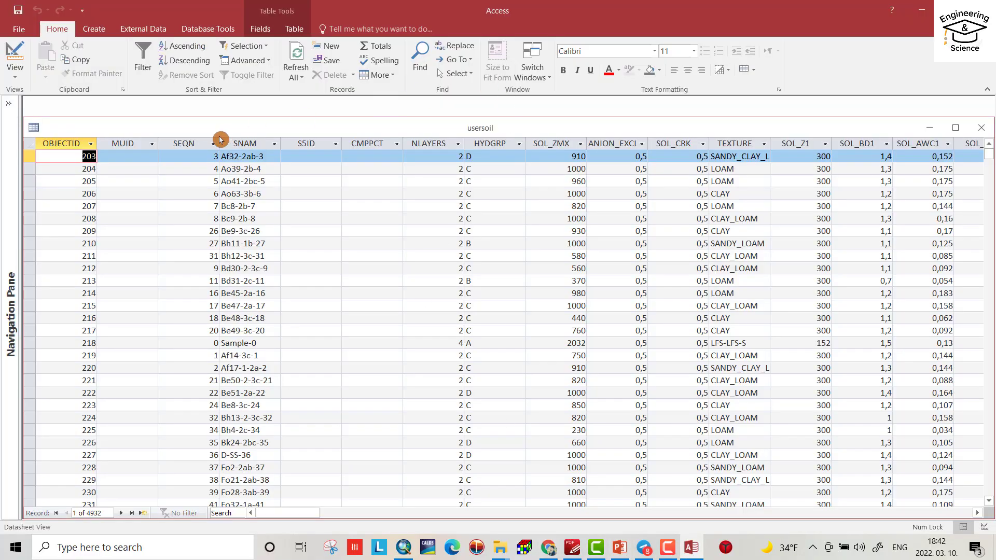
left_click(188, 143)
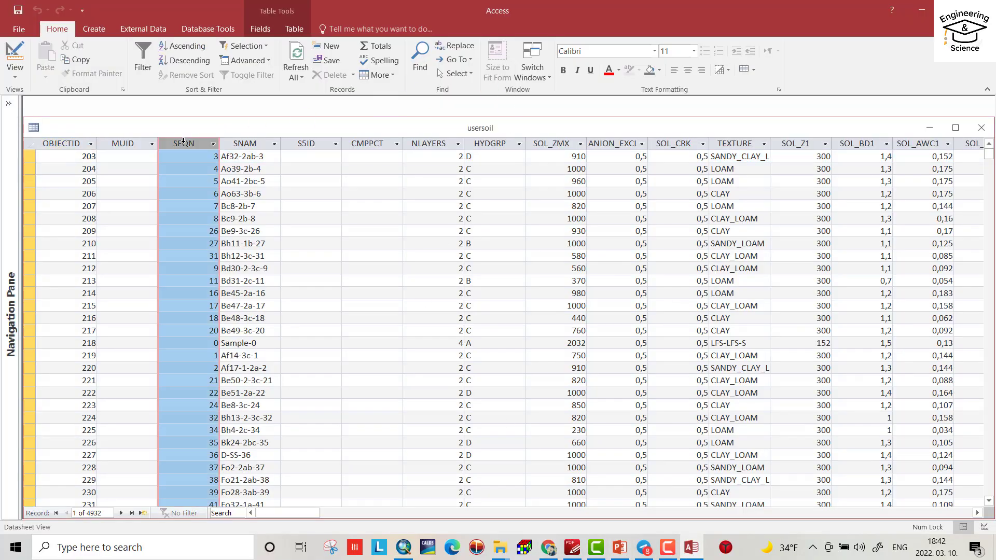
left_click(421, 66)
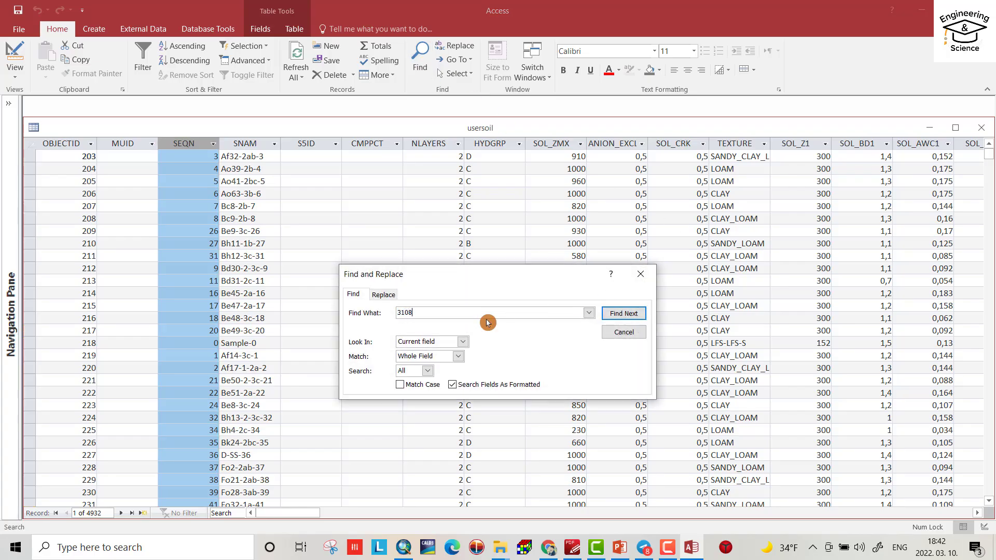
left_click(623, 313)
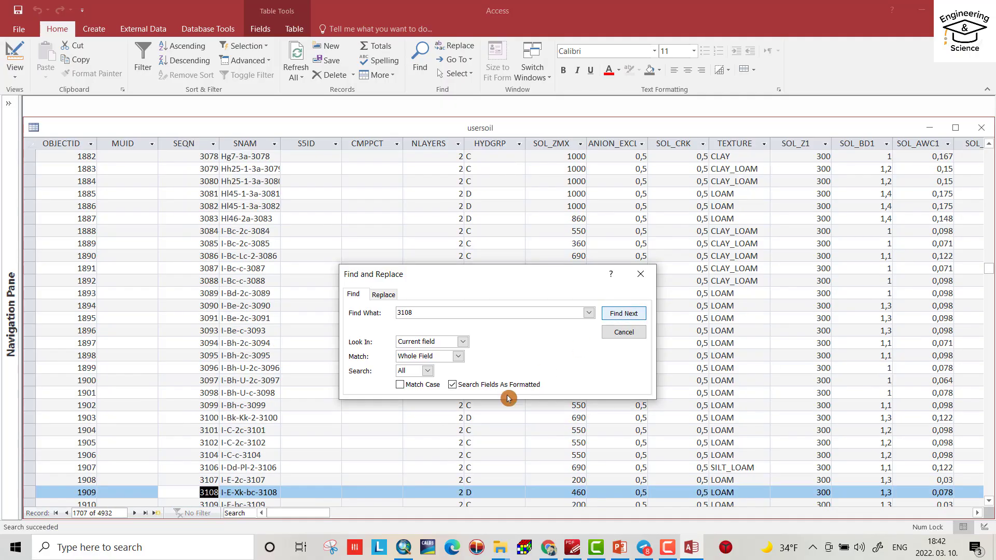
left_click(224, 514)
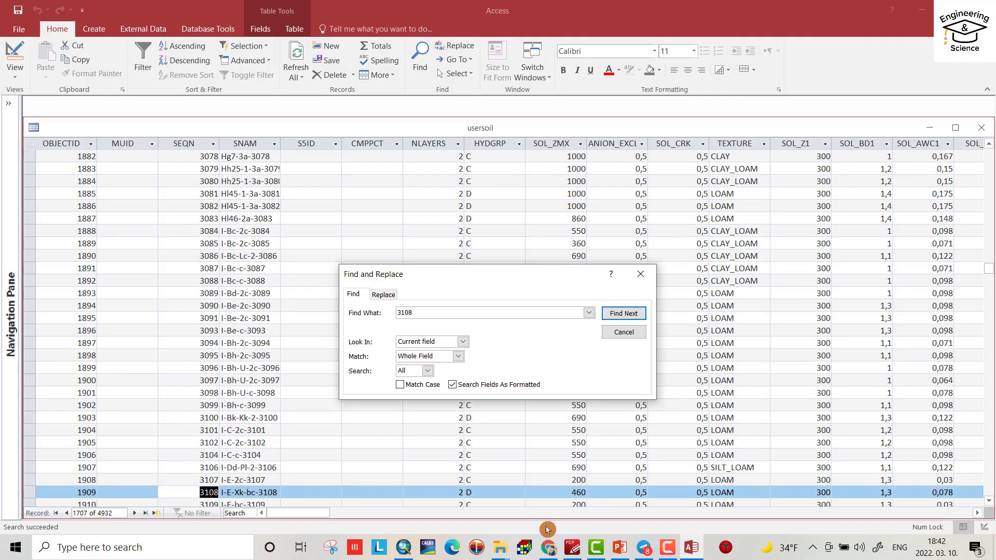
left_click_drag(280, 515, 307, 516)
left_click(362, 495)
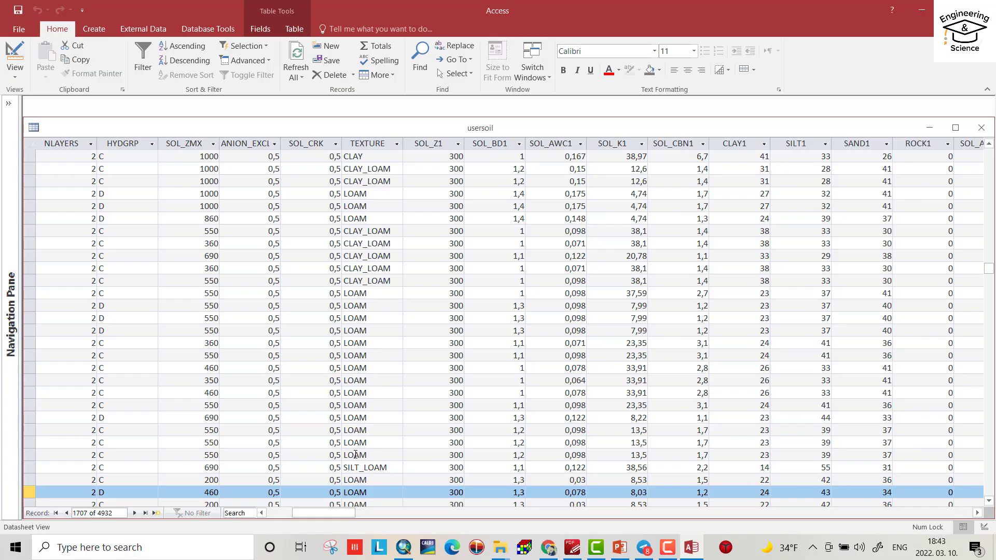
left_click(330, 516)
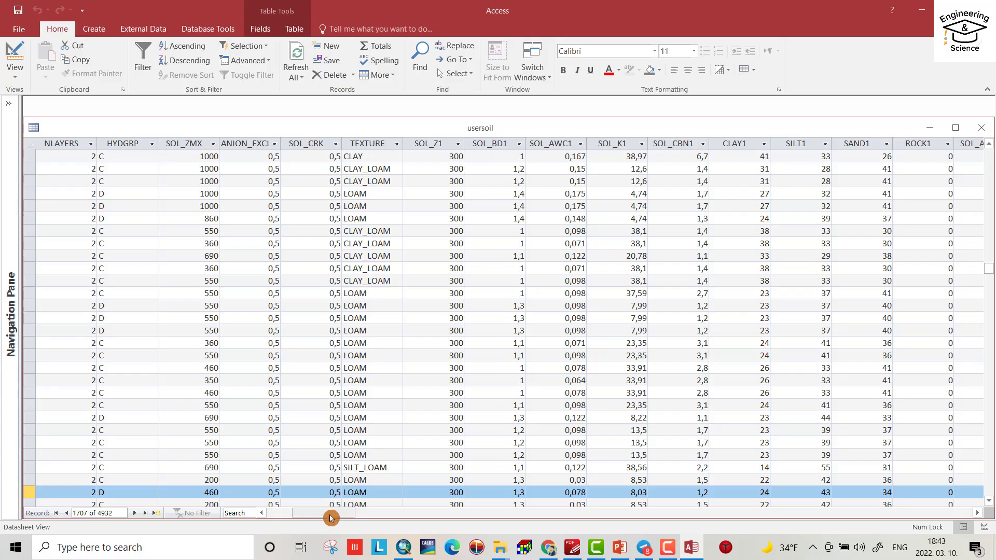
Step: Relabel the 3108 Soilmaperbil class as Loam in ArcMap's Table of Contents
left_click(405, 548)
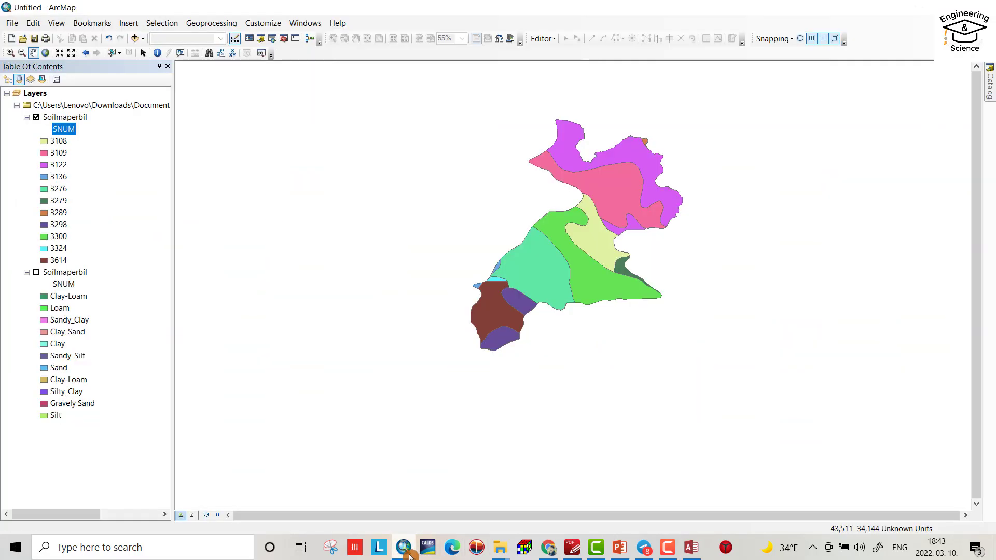
left_click(61, 144)
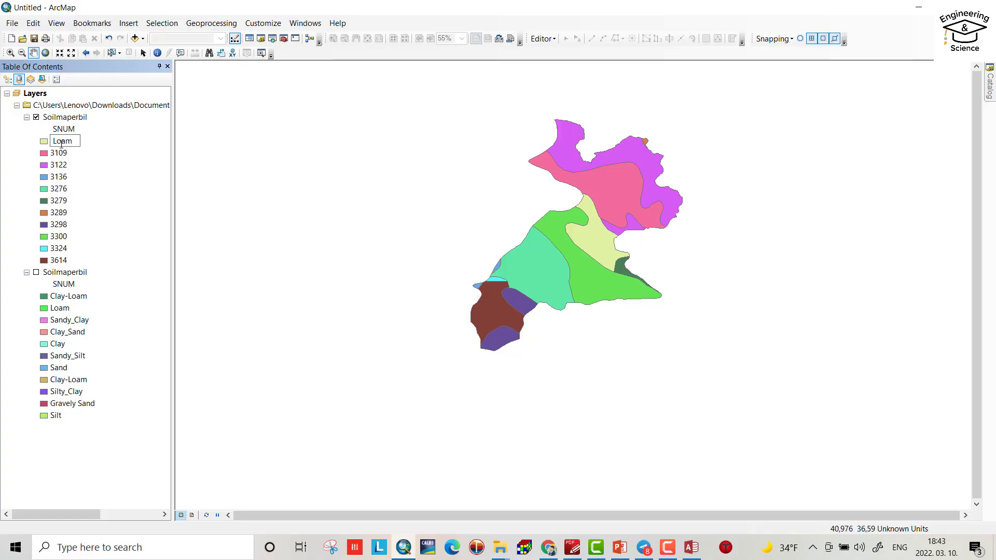
left_click_drag(56, 154, 84, 159)
key("Return")
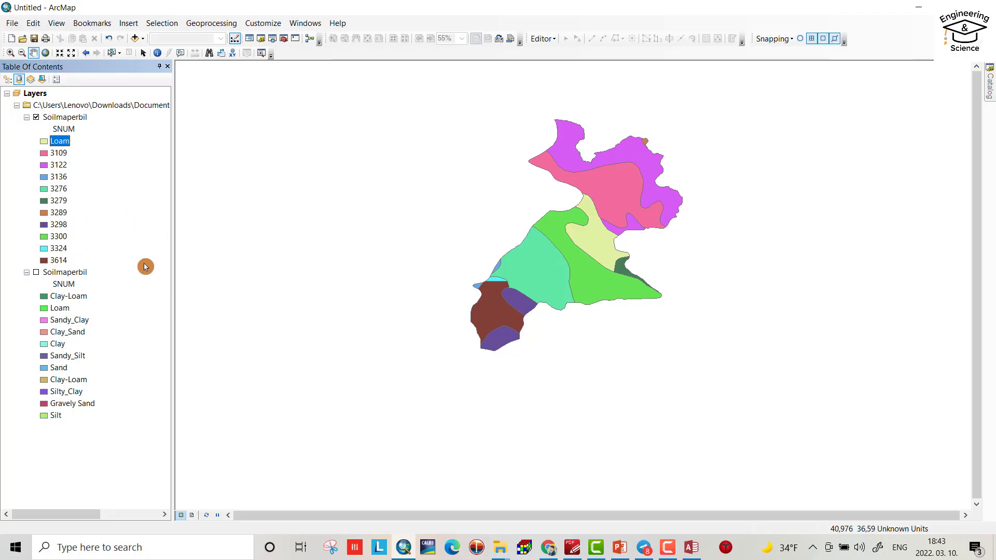
Step: Find SEQN 3300 in usersoil, read its CLAY_LOAM texture, and return to ArcMap
left_click(691, 549)
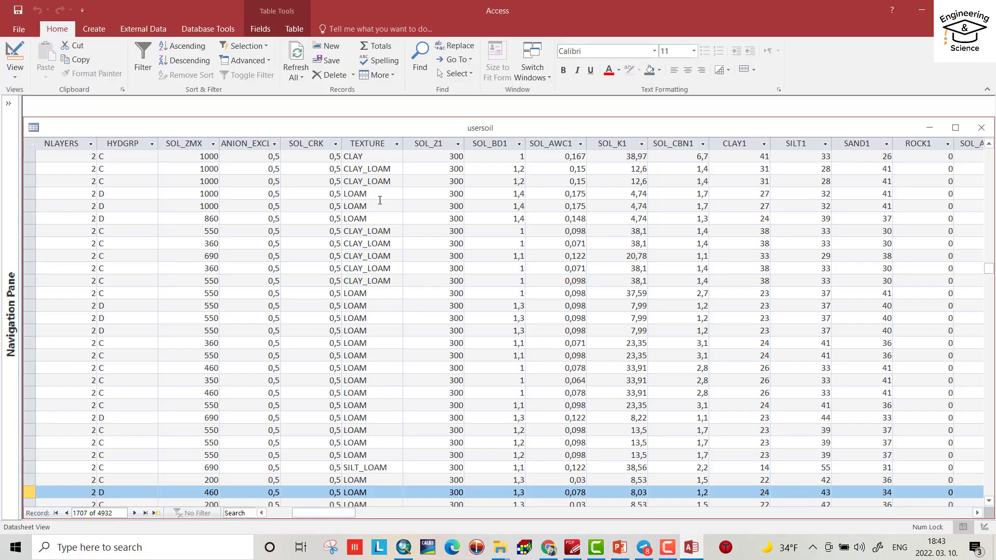
left_click(420, 66)
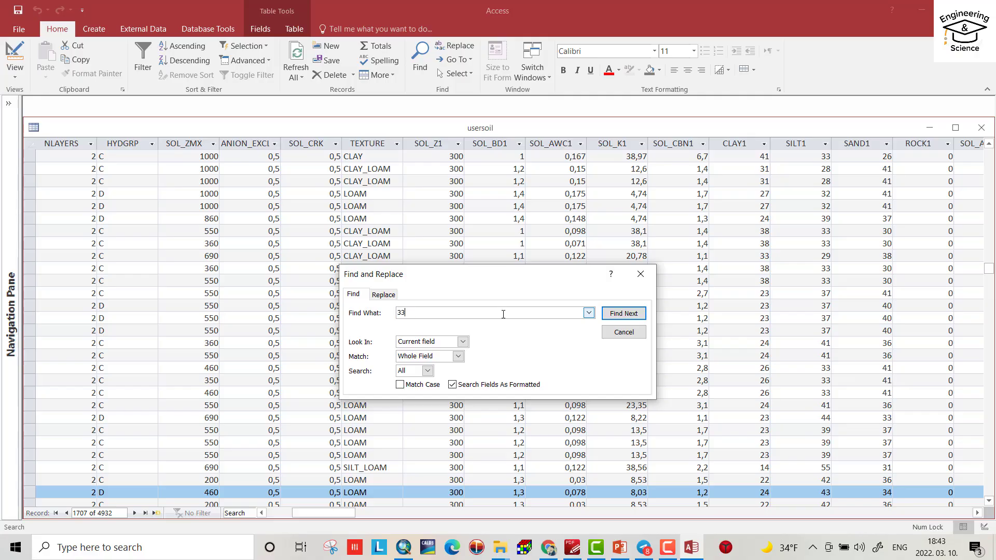
left_click(620, 314)
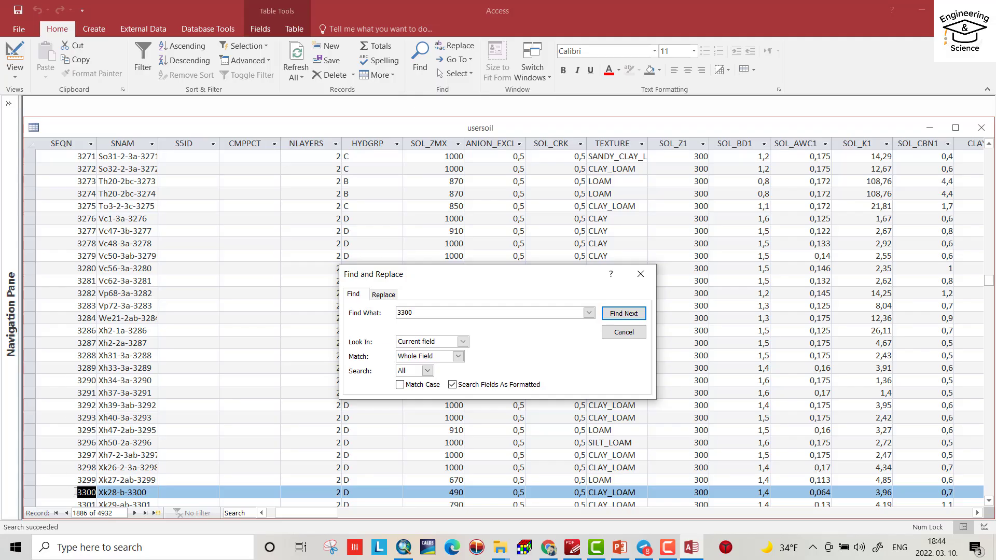
left_click(302, 515)
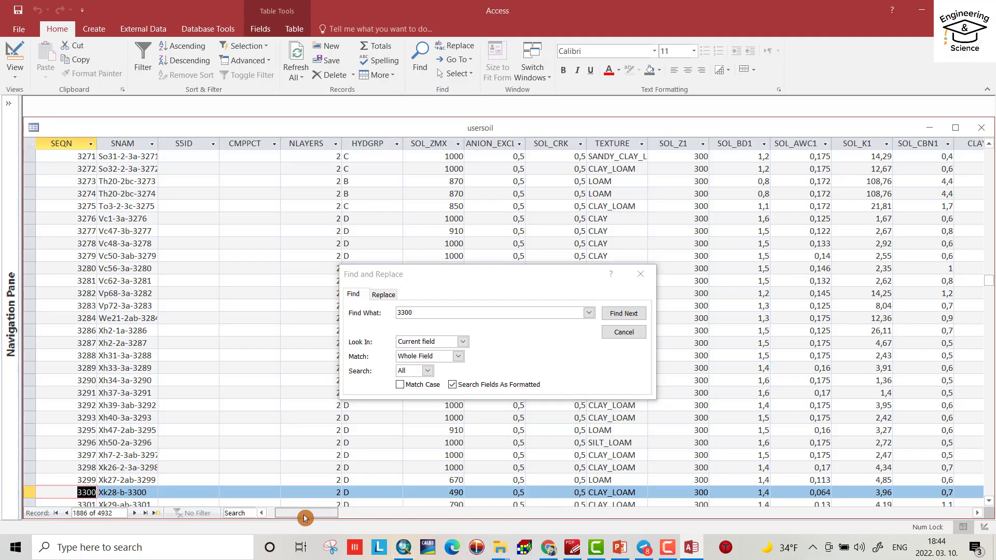
left_click_drag(305, 517, 310, 517)
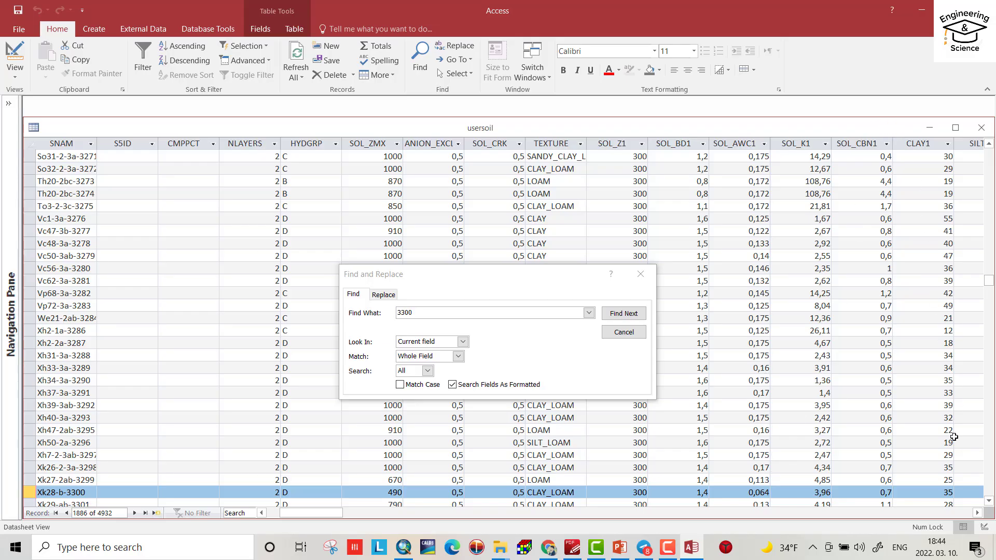
left_click_drag(311, 513, 323, 513)
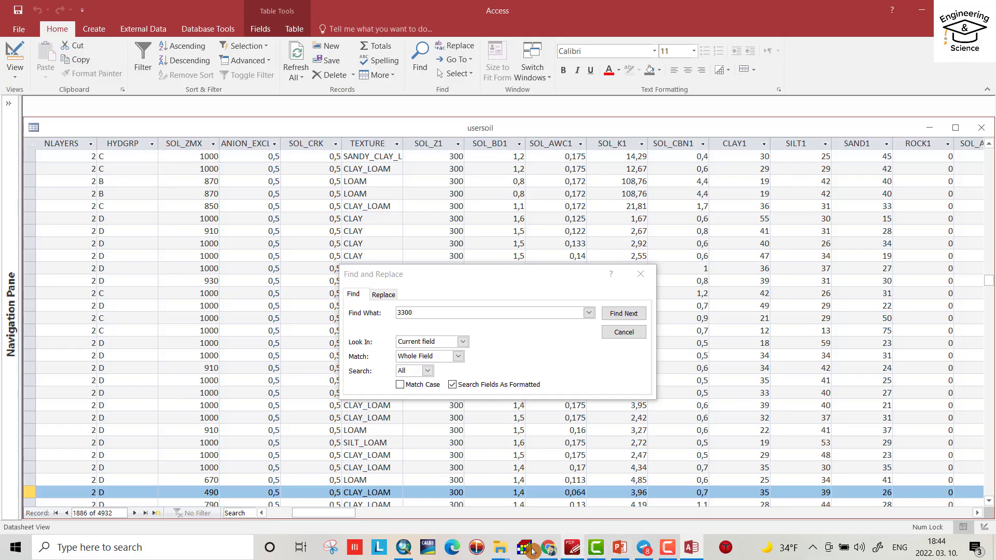
left_click(404, 547)
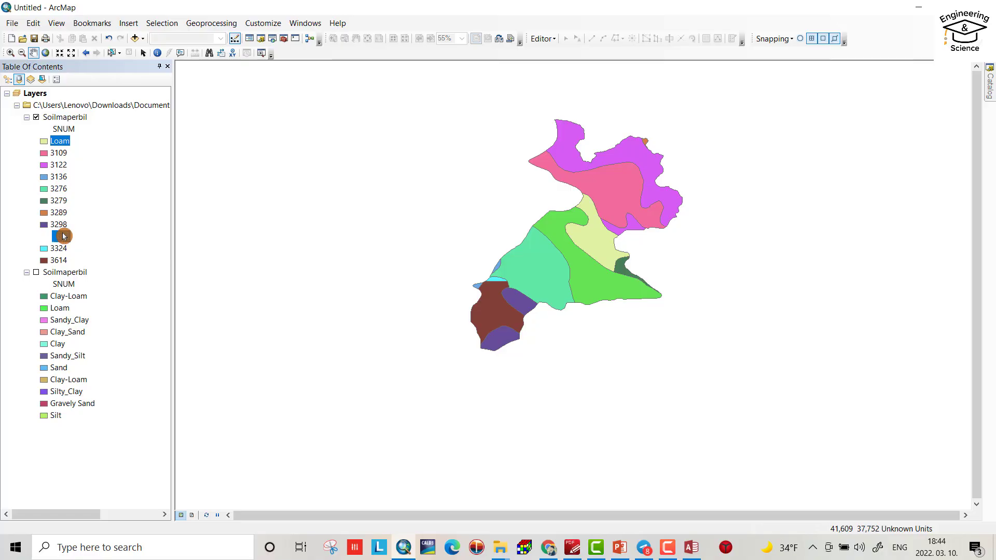
Step: Change the 3300 class label in the Table of Contents to Clay-Loam
left_click(58, 236)
left_click(63, 236)
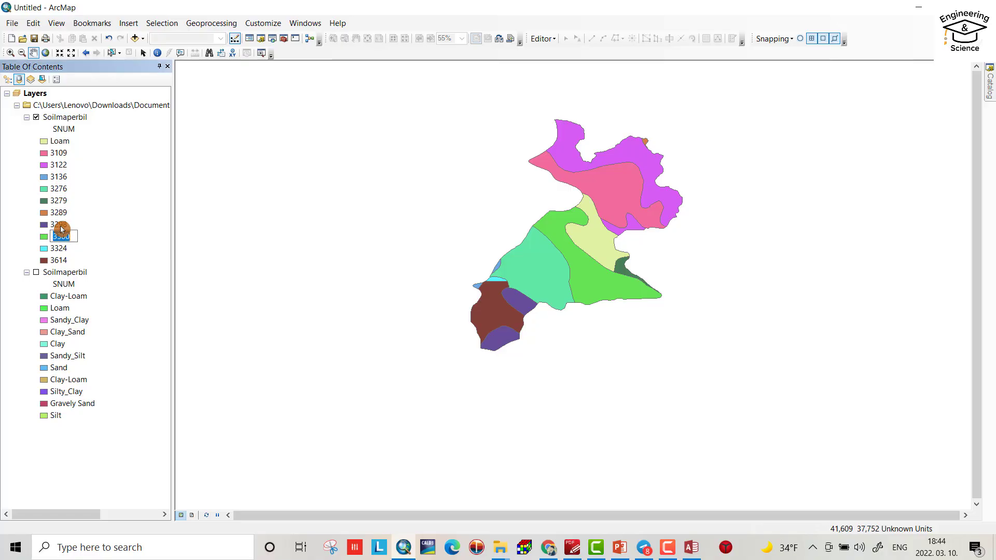
type("Clay-Loam")
key("Return")
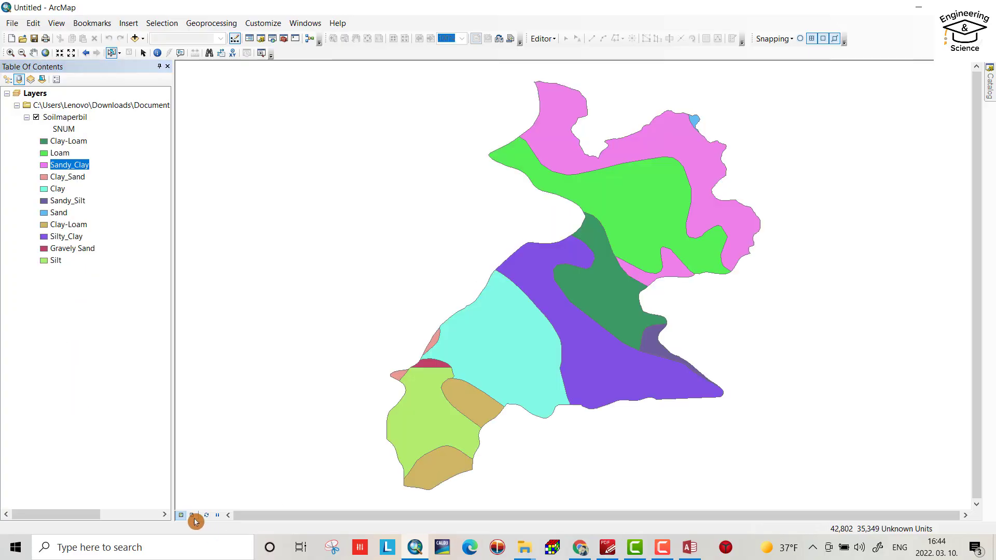
Step: In Layout View, add the title 'Soil Classification For Study Area' near the page top
left_click(192, 515)
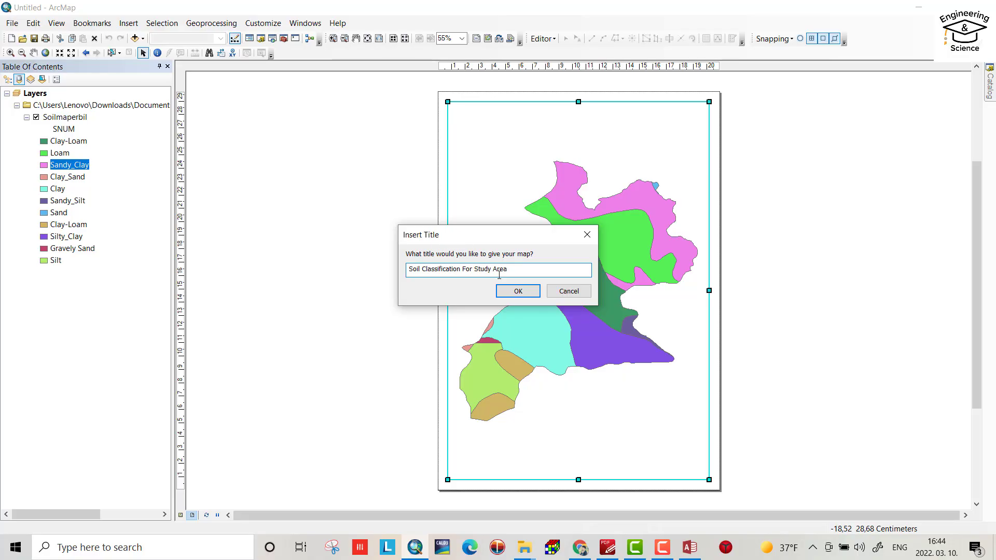
left_click(511, 290)
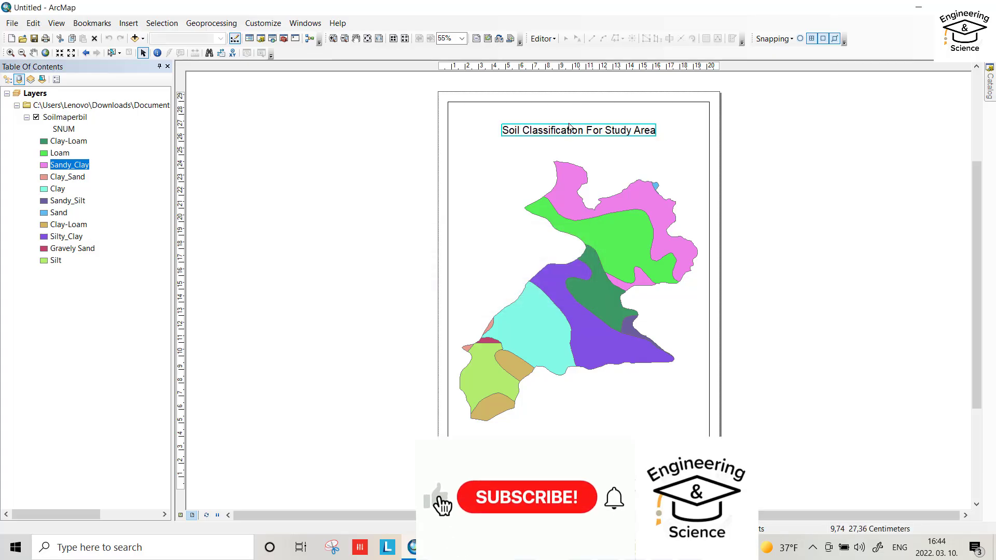
left_click_drag(571, 130, 569, 116)
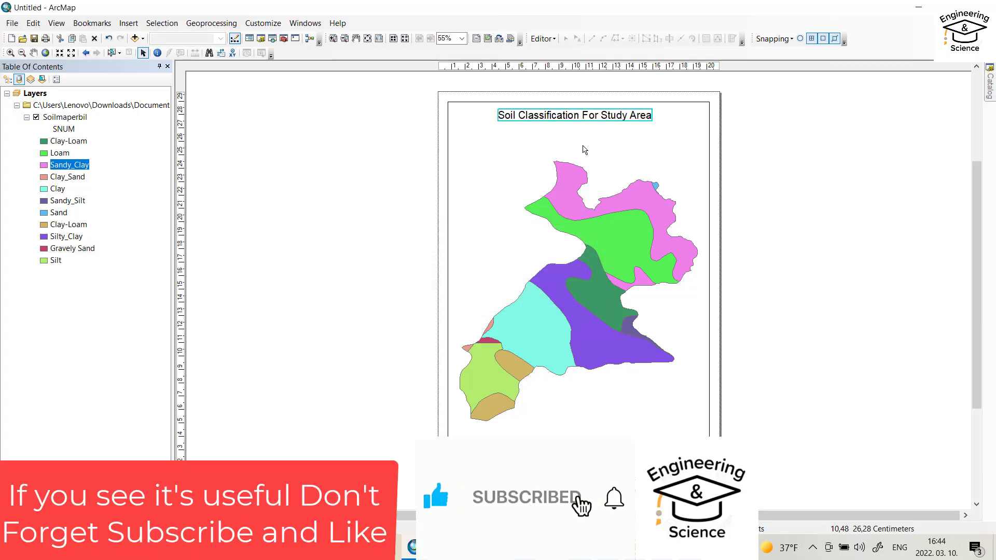
Step: Insert an ESRI North 7 north arrow and place it at the page's lower right
left_click(128, 23)
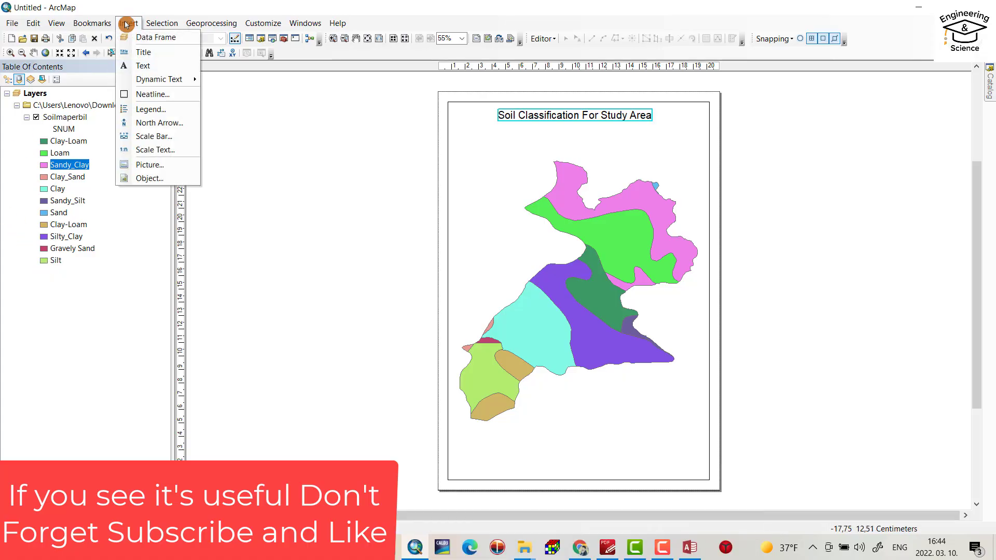
left_click(156, 122)
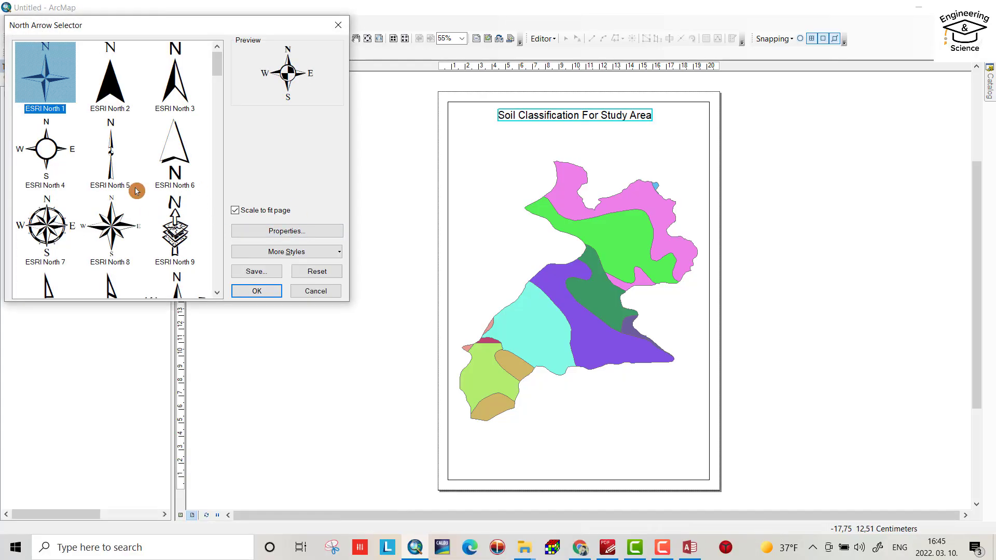
left_click(51, 231)
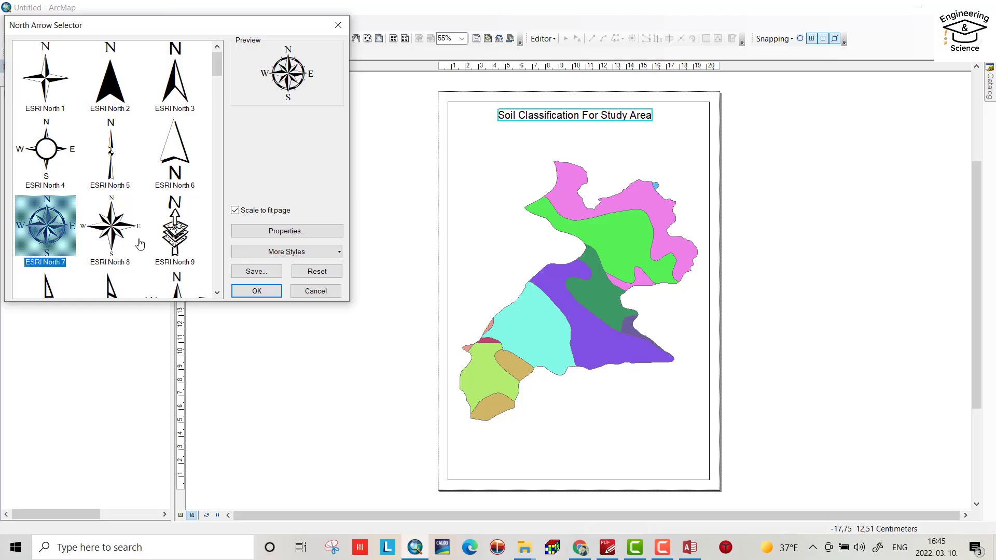
left_click(256, 290)
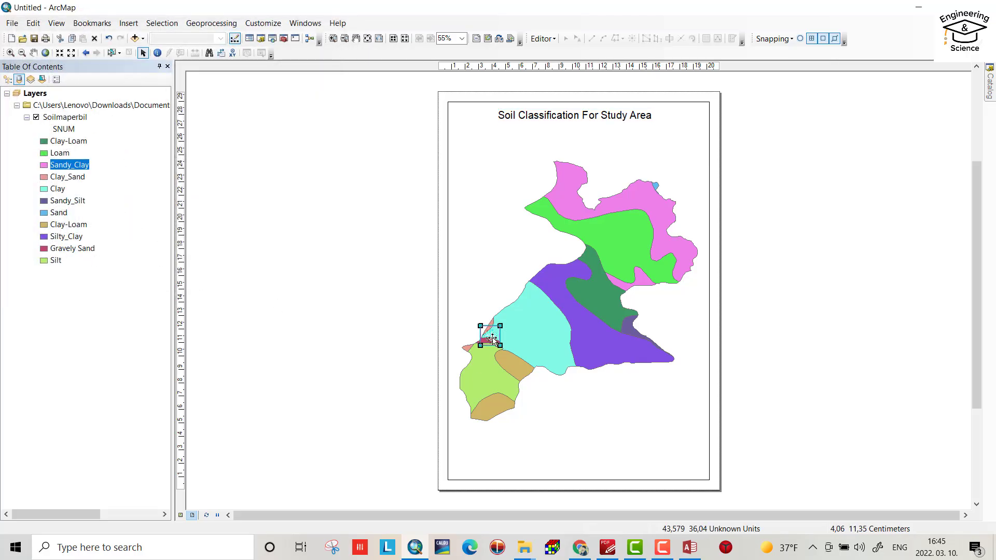
left_click_drag(487, 335, 675, 446)
left_click(589, 457)
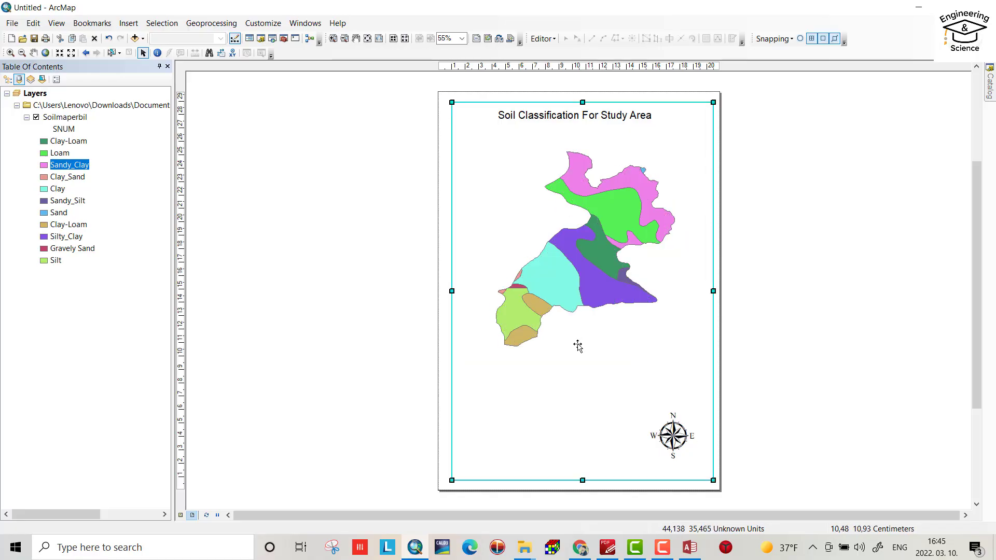
left_click(303, 238)
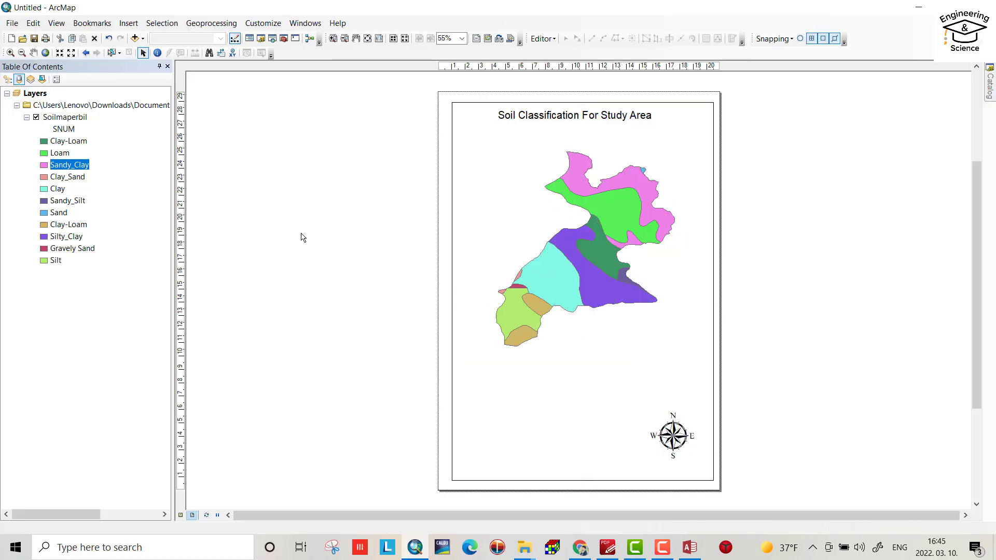
Step: Create a Soilmaperbil legend with default Legend Wizard settings and drag it to the lower-left corner
left_click(128, 24)
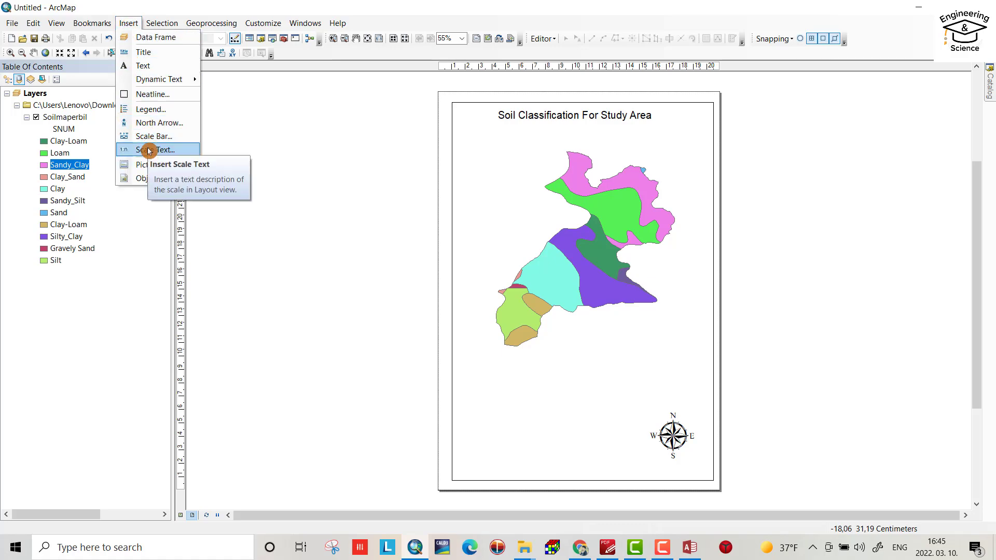
left_click(147, 109)
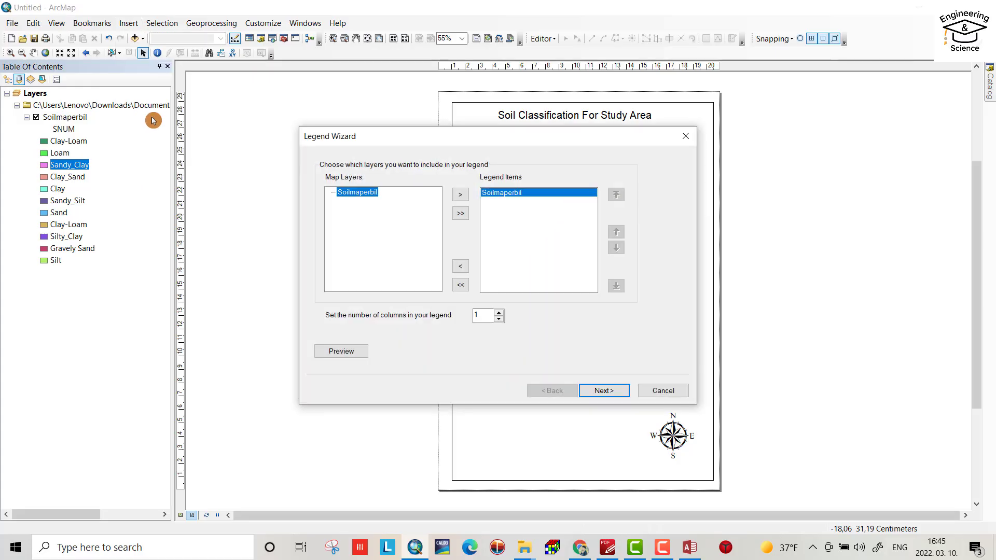
left_click(602, 392)
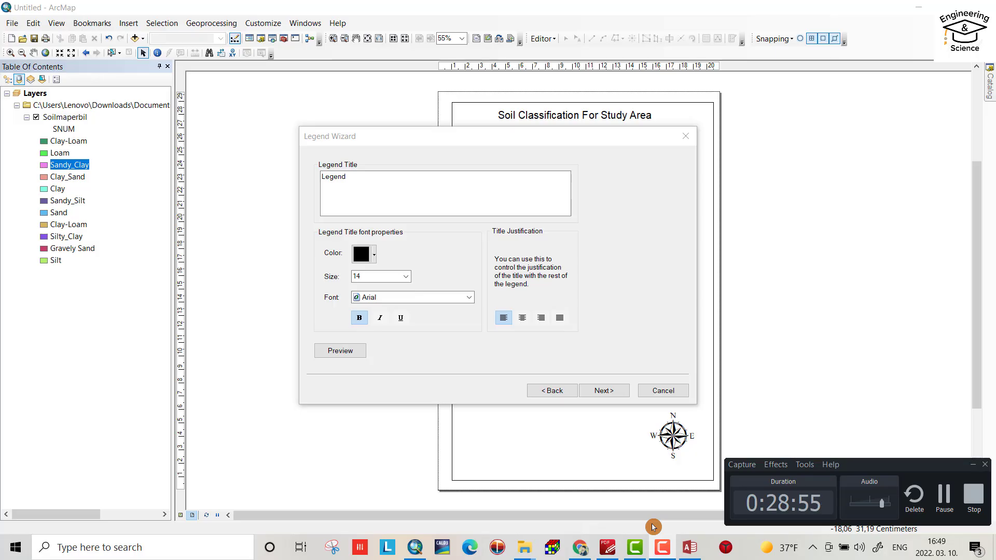
left_click(605, 395)
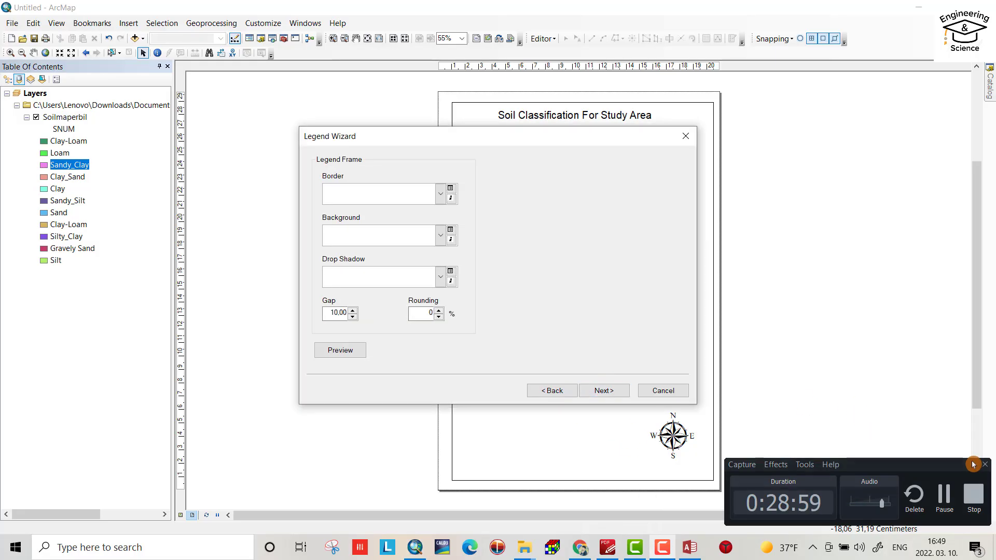
left_click(972, 464)
left_click(602, 392)
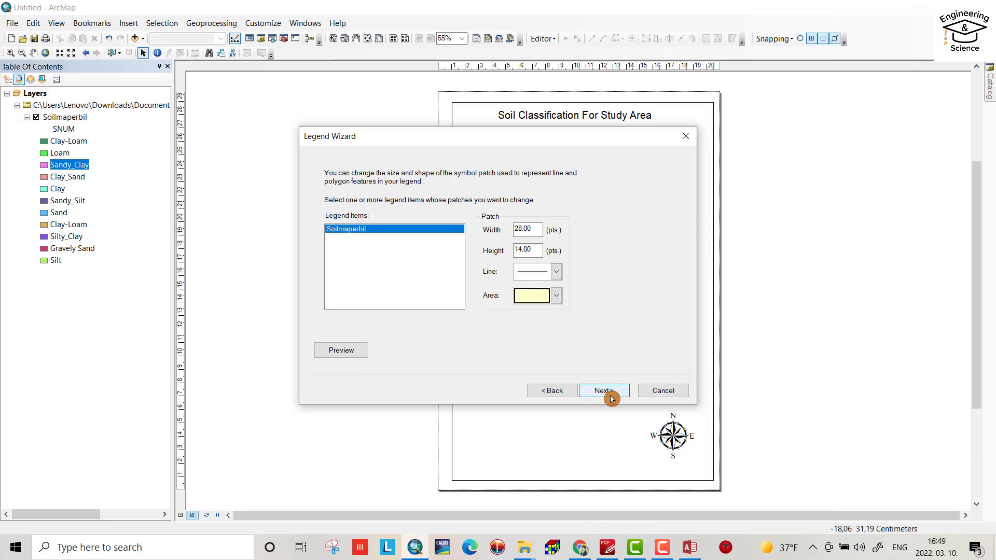
left_click(608, 394)
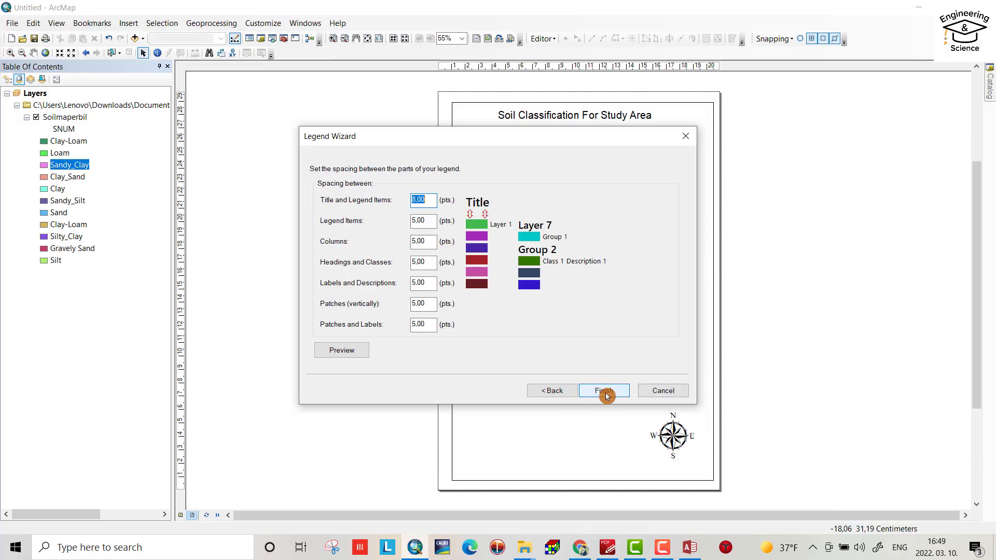
left_click(607, 395)
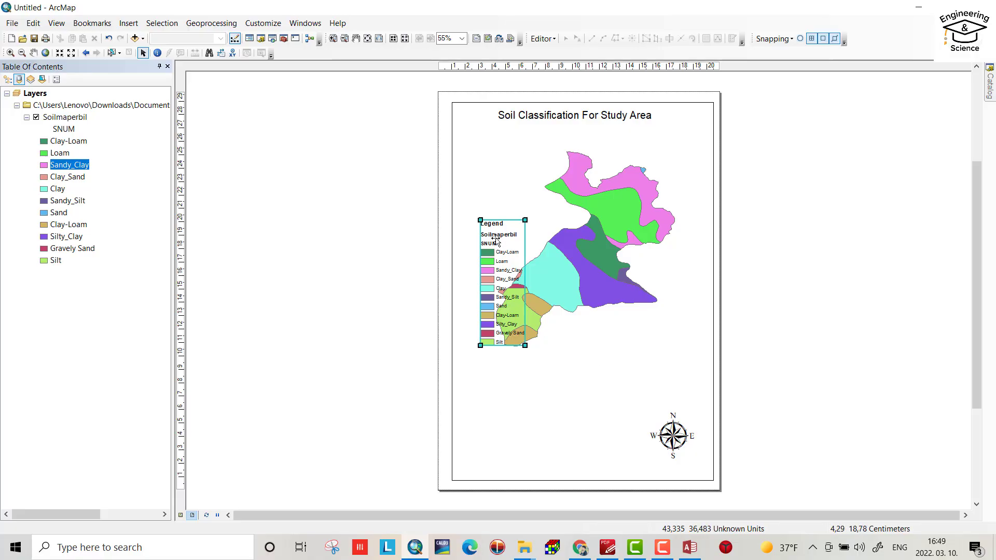
left_click_drag(496, 239, 473, 365)
right_click(505, 427)
Step: Set the legend's title to 'Soil Texture' in Legend Properties
left_click(507, 419)
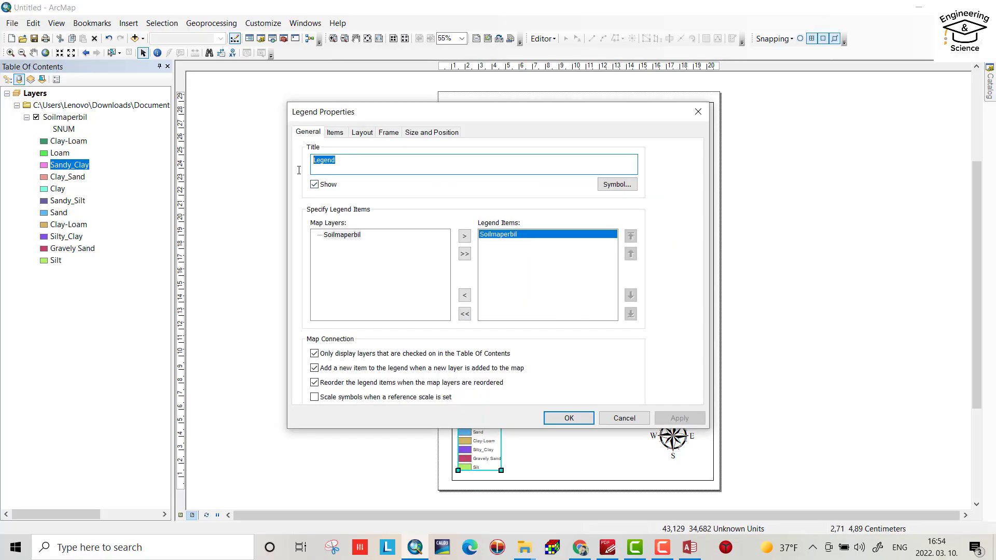
left_click_drag(298, 171, 309, 182)
type("Soil Texture")
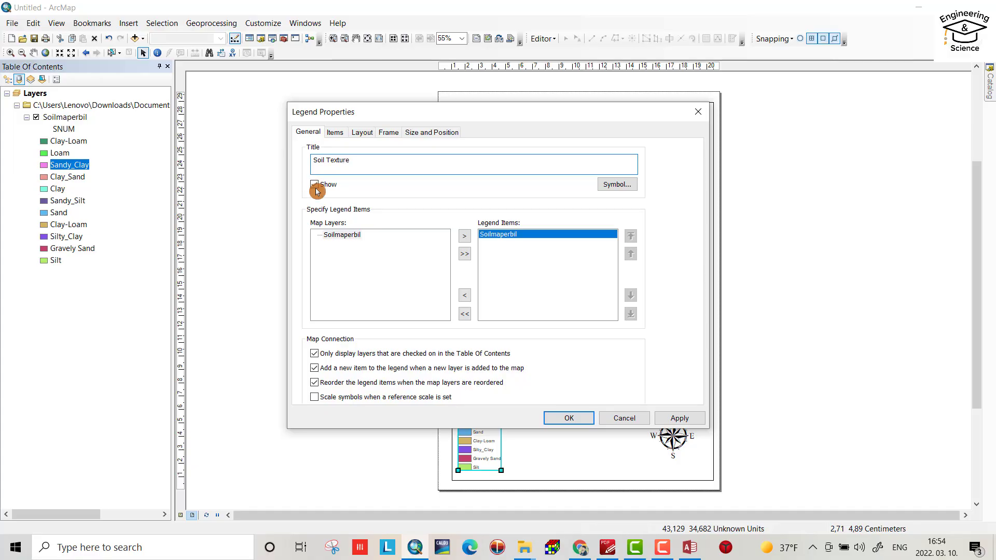
key("Return")
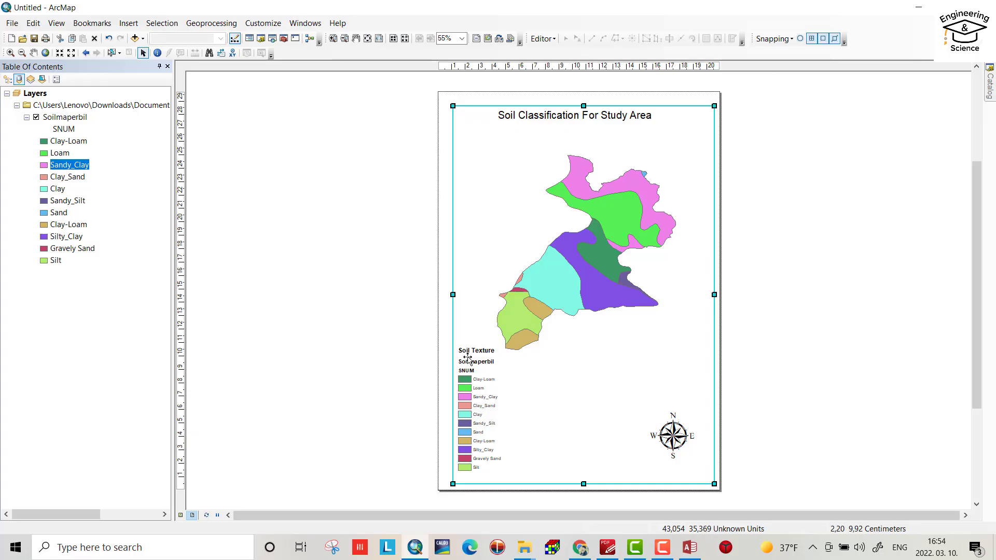
left_click(743, 270)
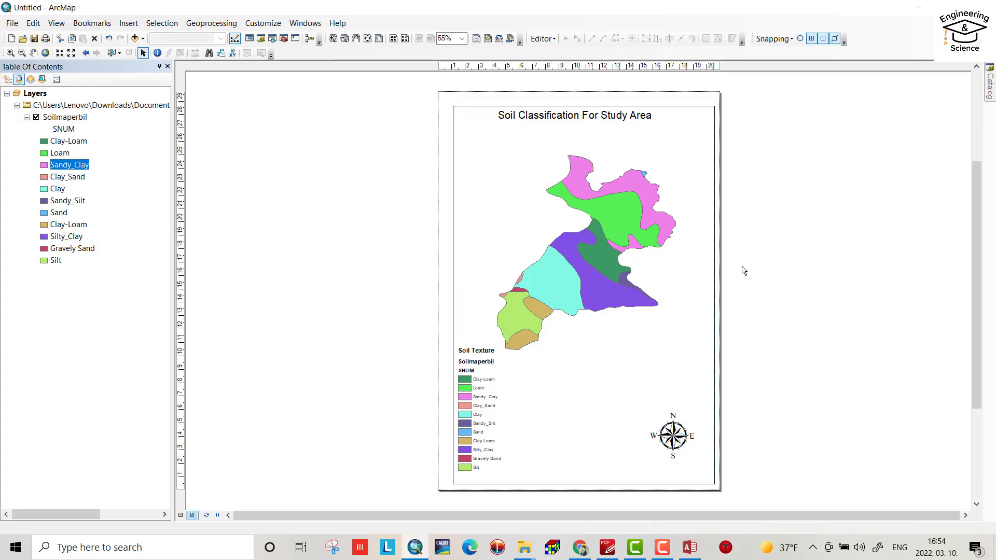